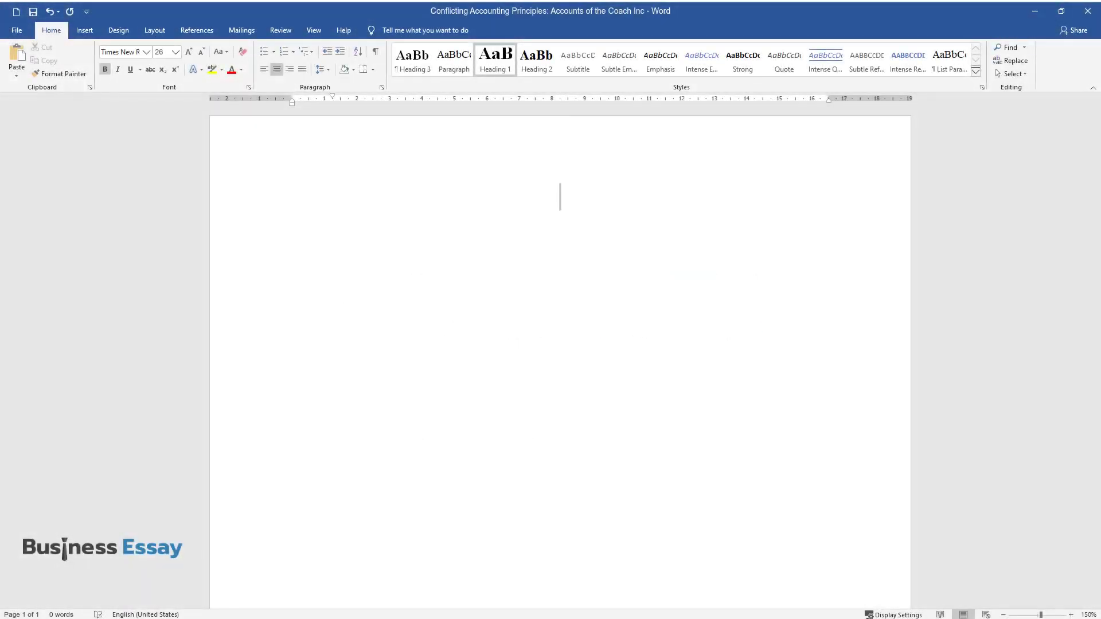
Add the title 'Conflicting Accounting Principles: Accounts of the Coach Inc', heading 'Conflicting Accounting Principles', and begin the paragraph
type("Conflicting Ac")
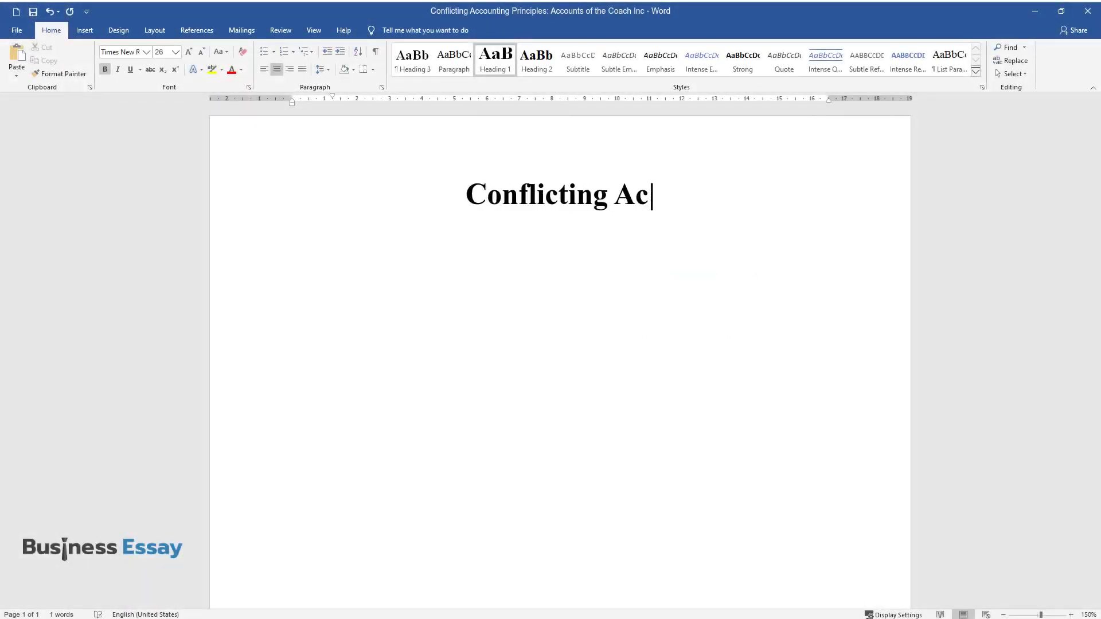
type("counting Principles: Accounts of the Coach Inc")
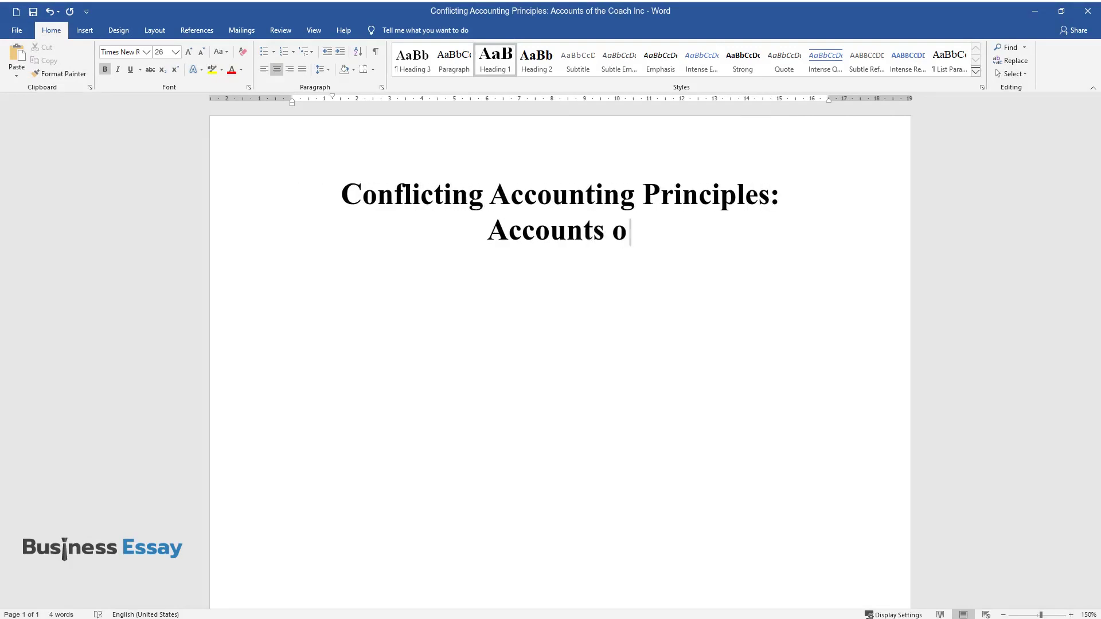
key("Return")
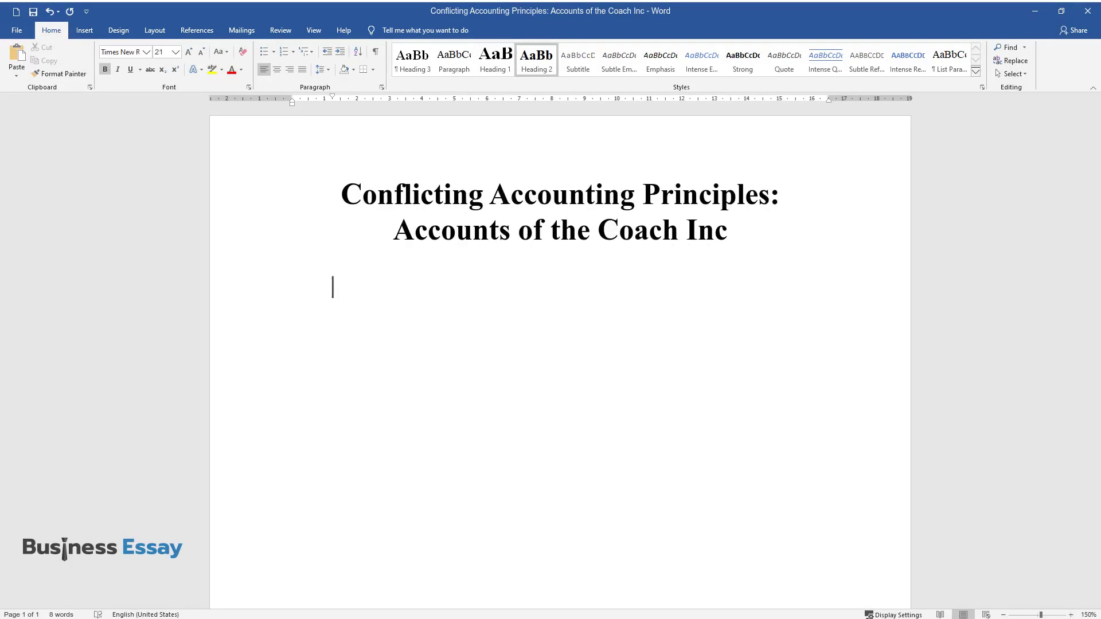
type("Conflicting Accounting Prin")
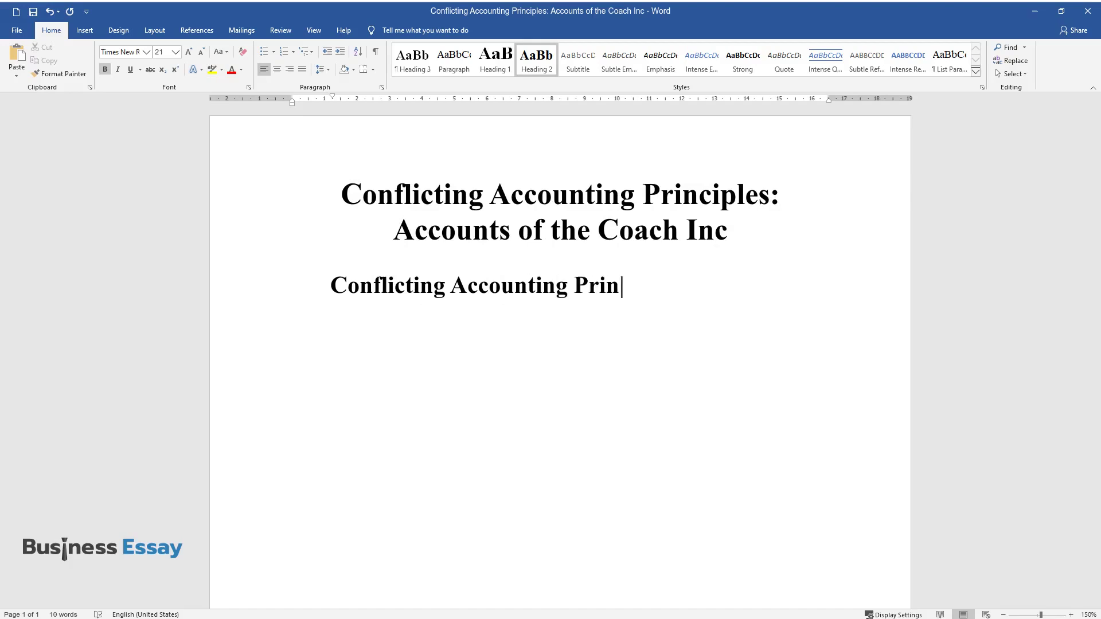
type("ciples")
key("Return")
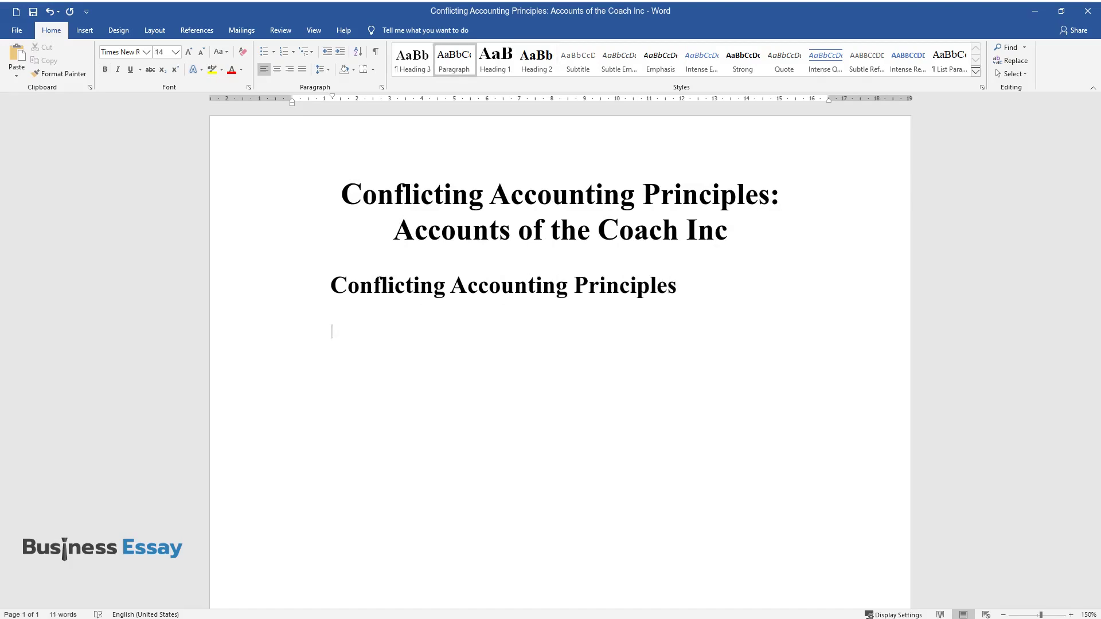
type("As suggested by Buxbaum, the accoun")
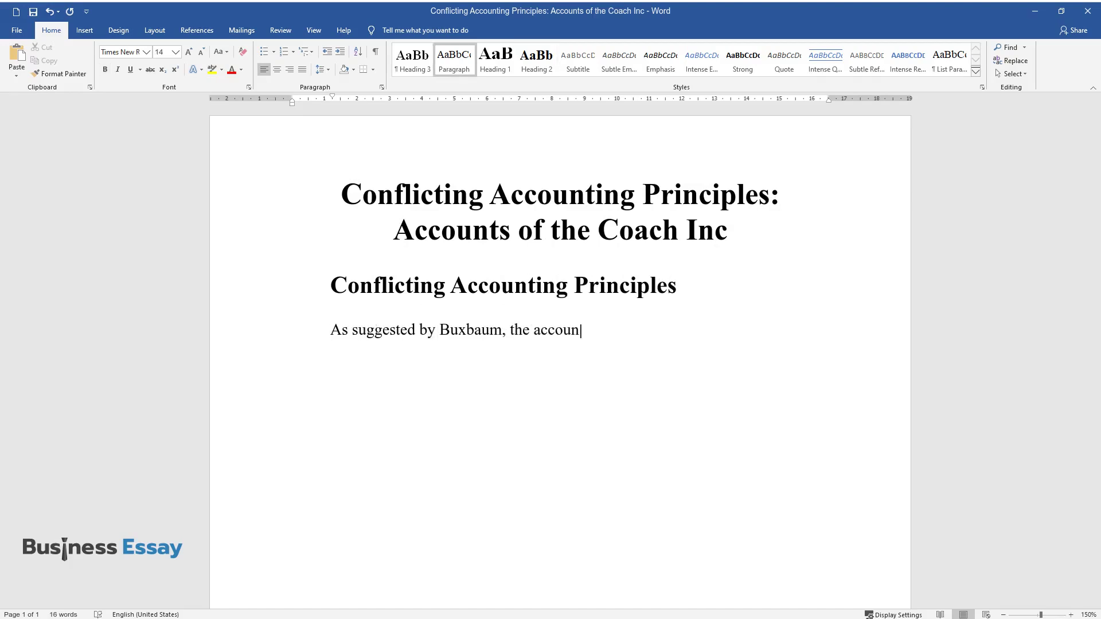
type("ting principles may be in conflict du")
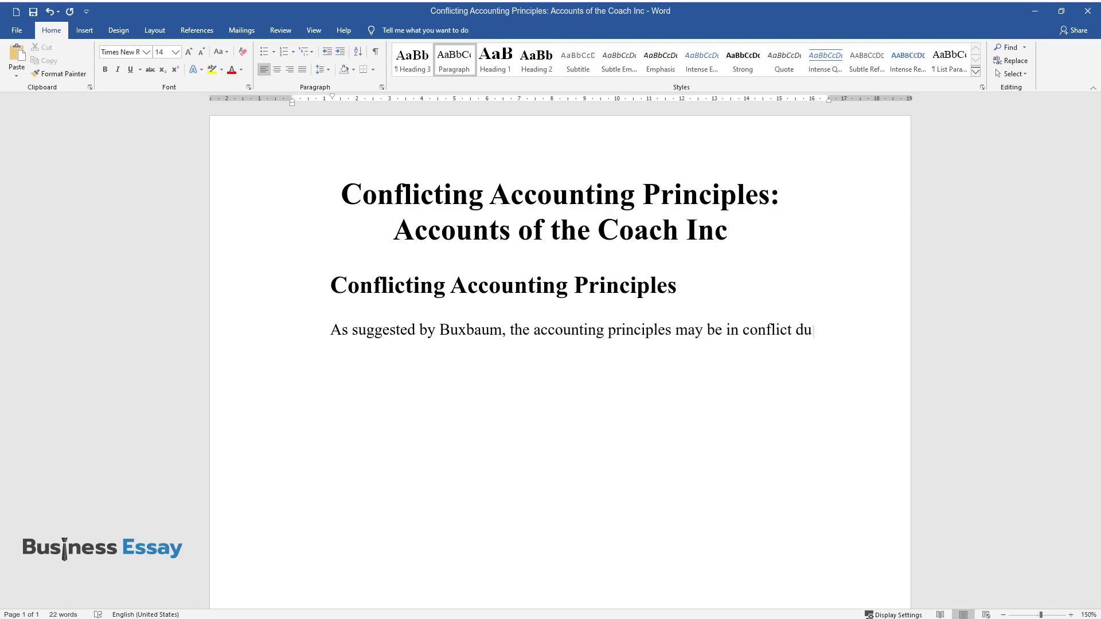
type("e to the great number of discrepancies such as “foreign currency transla")
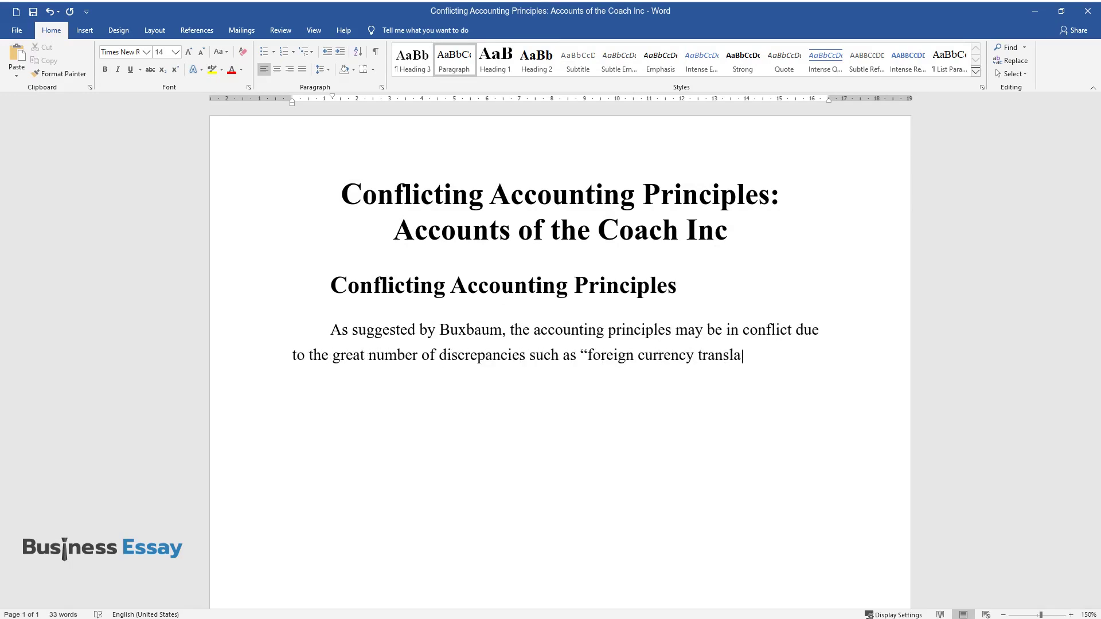
type("tion”. In this respect, it is necessary to analyze the accounting data fr")
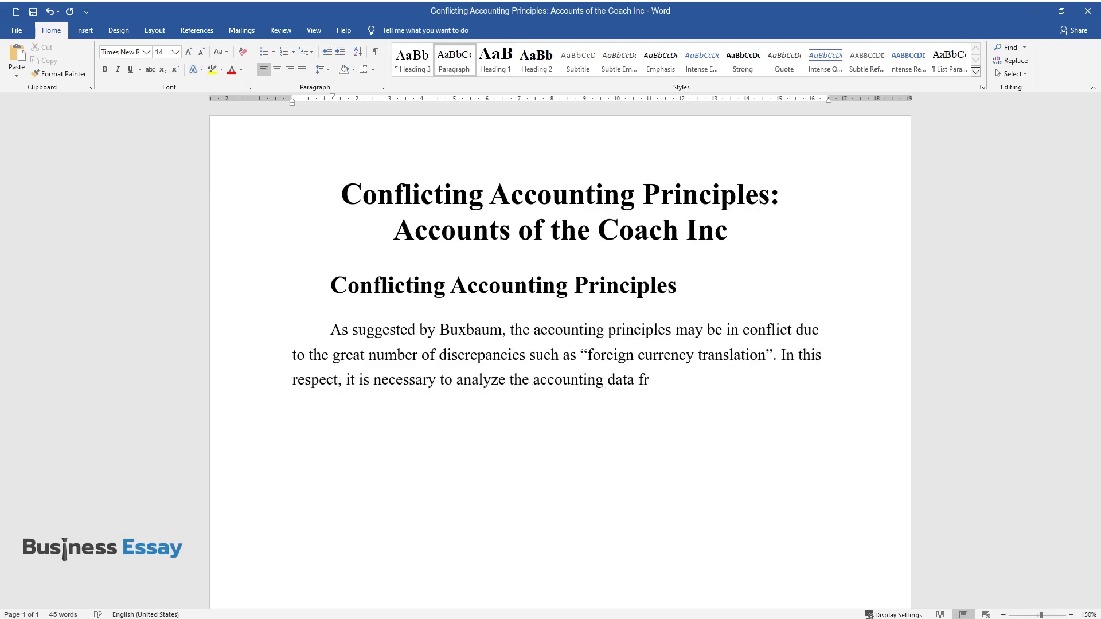
type("om the accounting statement")
type(" with reg")
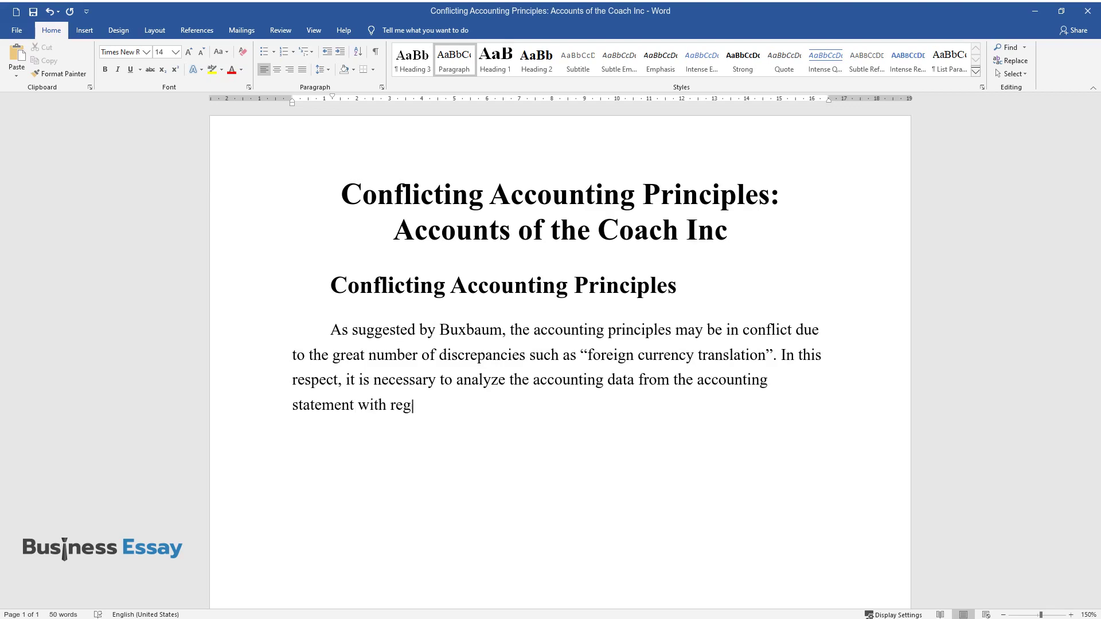
type("ard to the possible occurrence of suc")
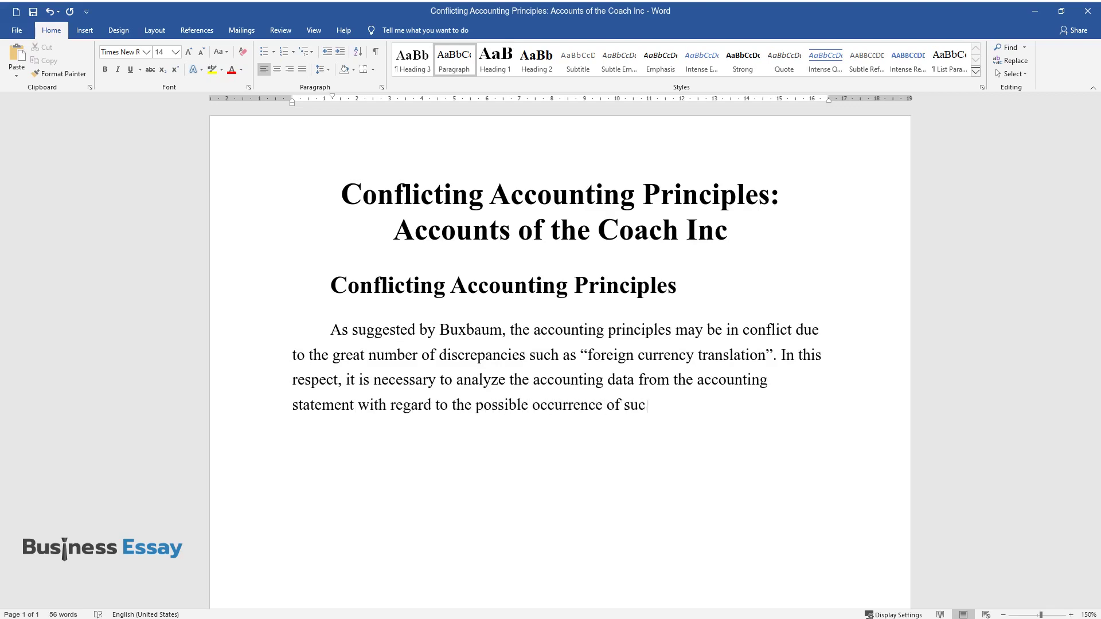
type("h conflicts as those related to economic entity assump")
Finish the opening paragraph on separate entity accounts, ending with Coach Inc. as a luxury goods maker
scroll(559, 269, "down", 1)
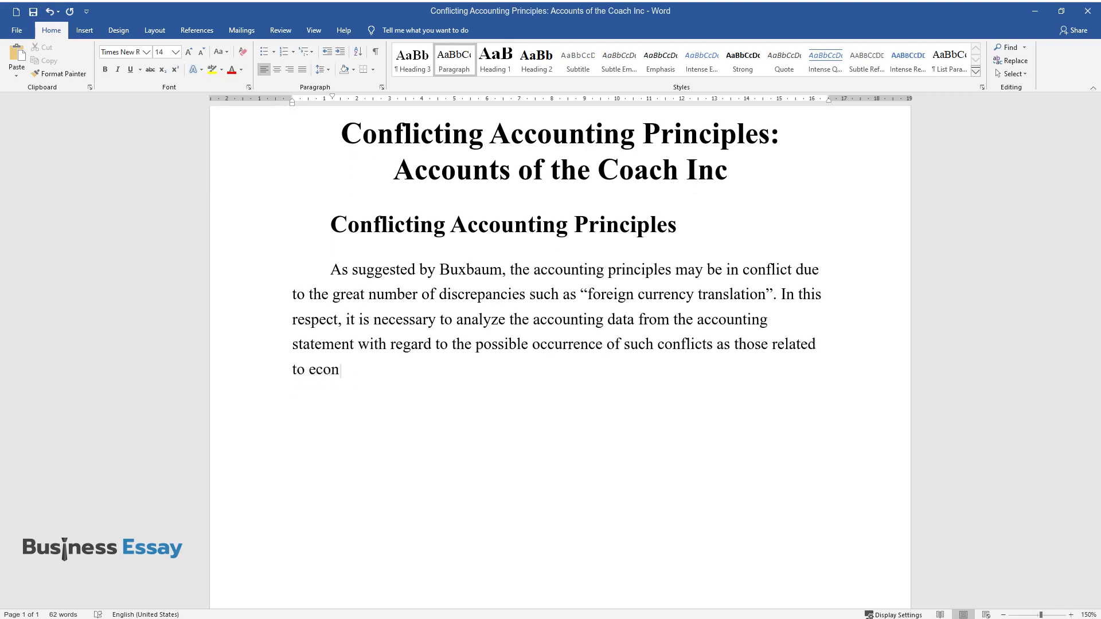
type("tion. This means th")
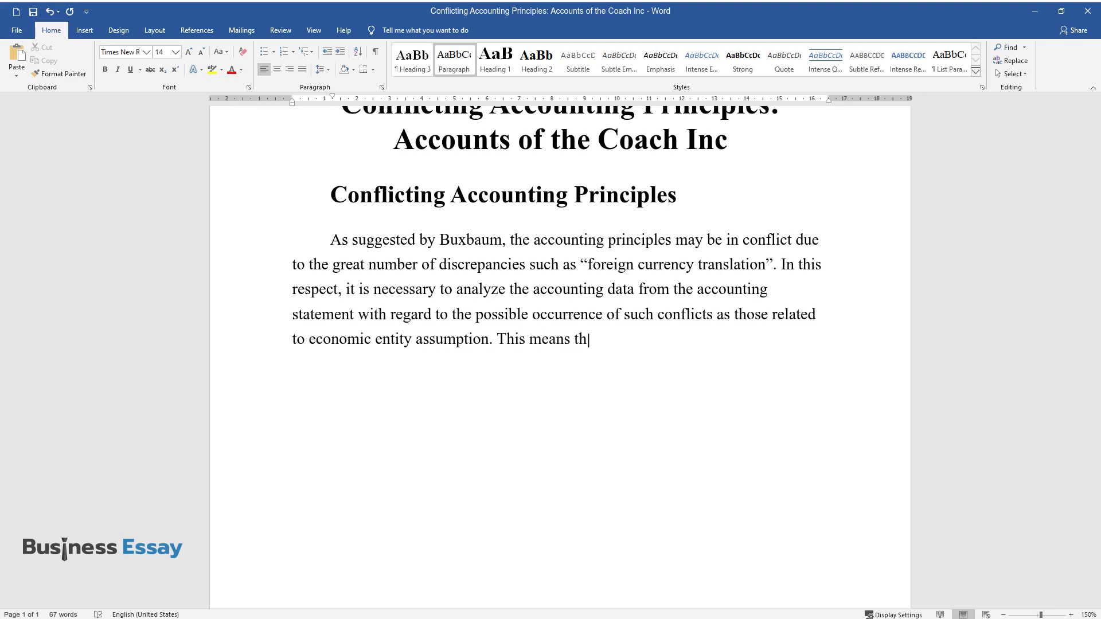
type("at each entity within an organizatio")
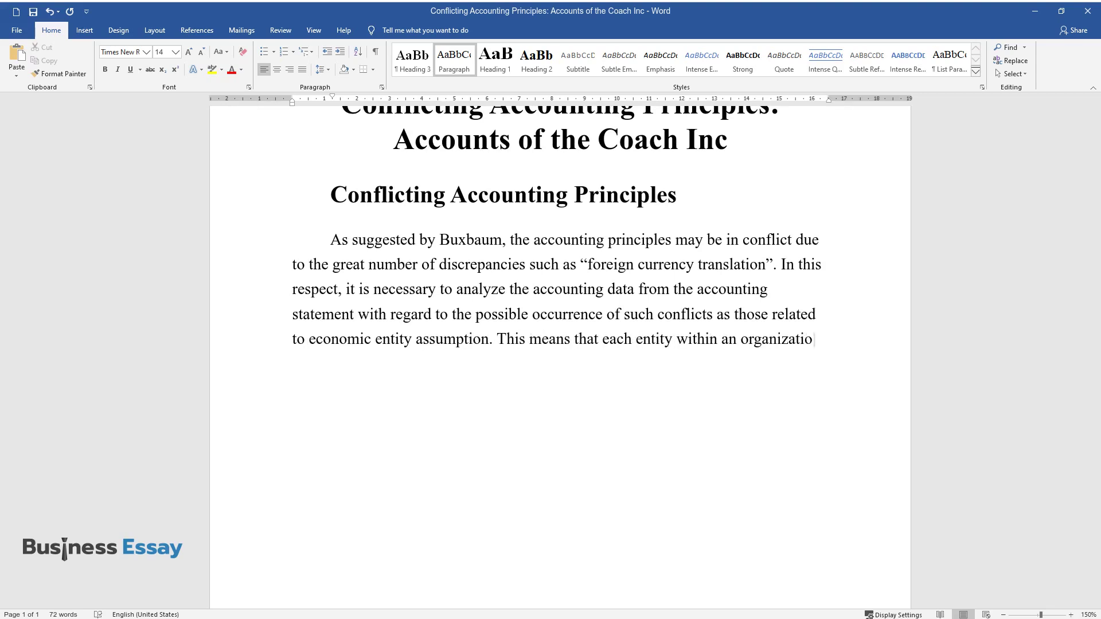
type("n should have separate accounting in")
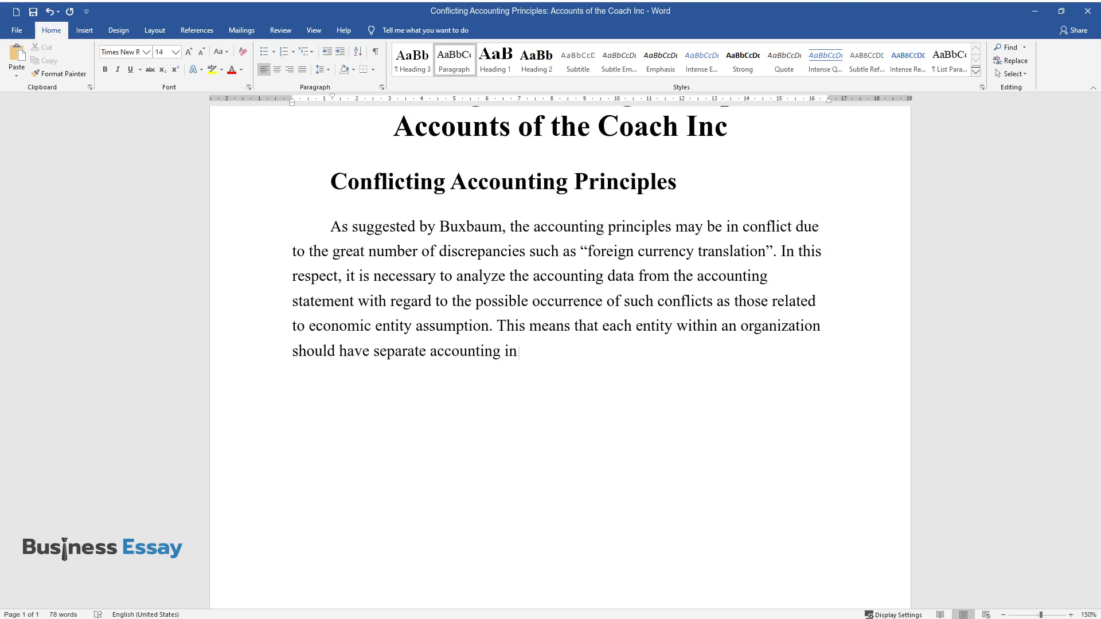
type(" order to prevent confusing accountin")
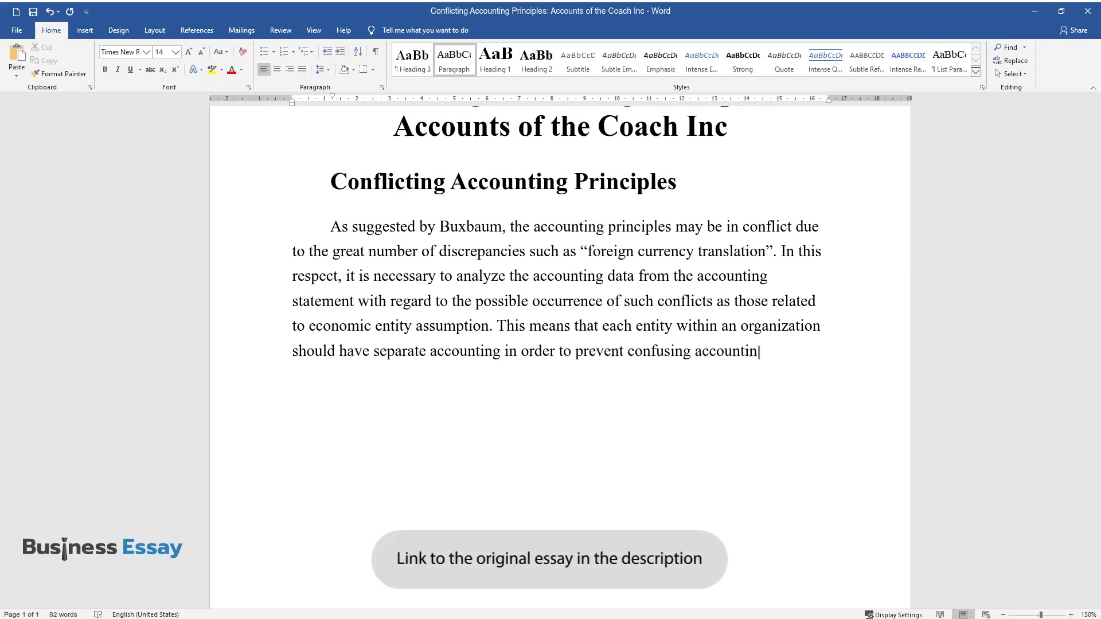
type("g statements and inadequate informat")
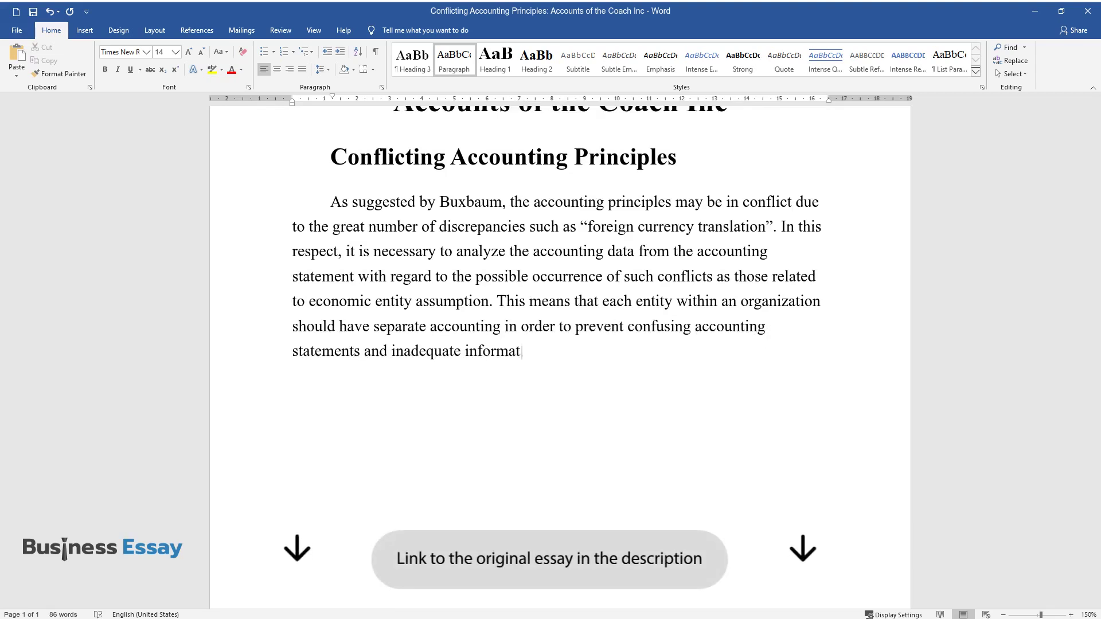
type("ion in those. The accounting stateme")
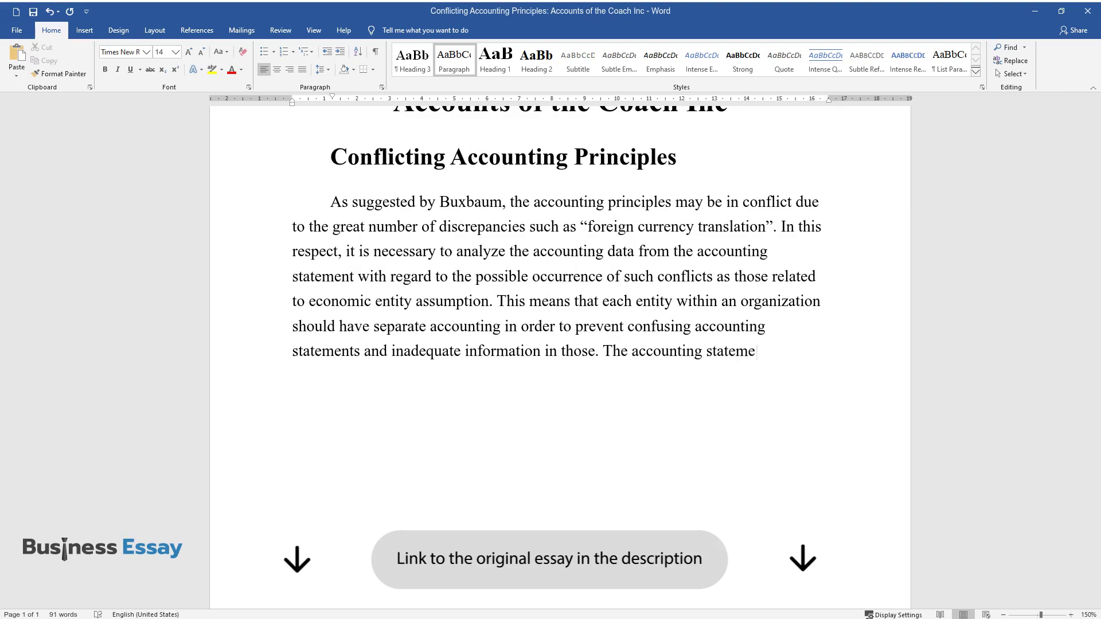
type("nt under consideration includes infor")
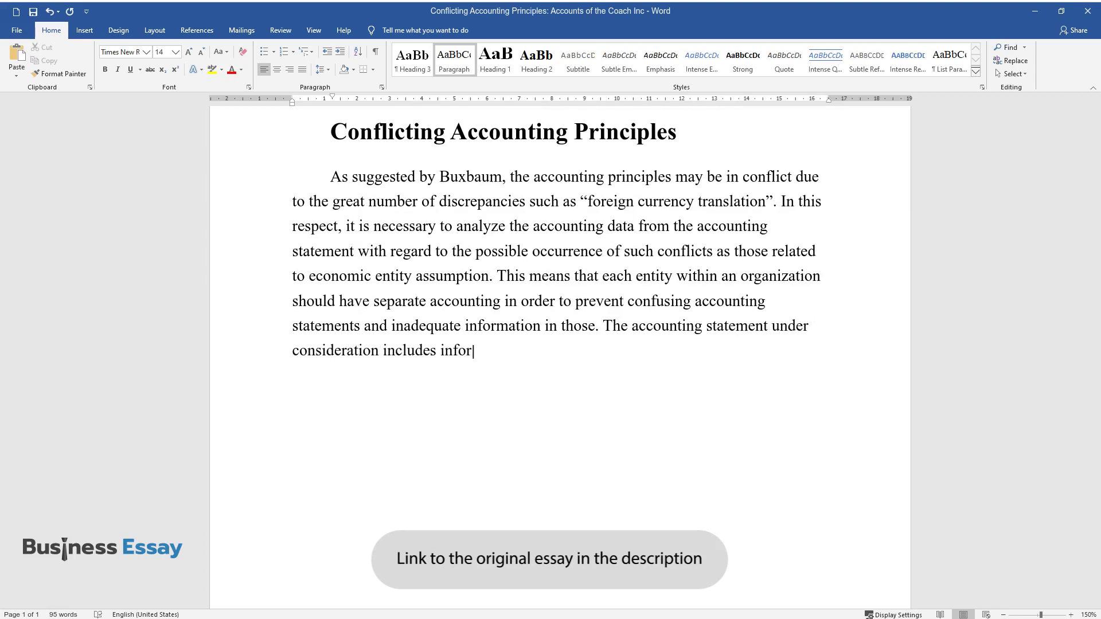
type("mation about accounts of the Coach I")
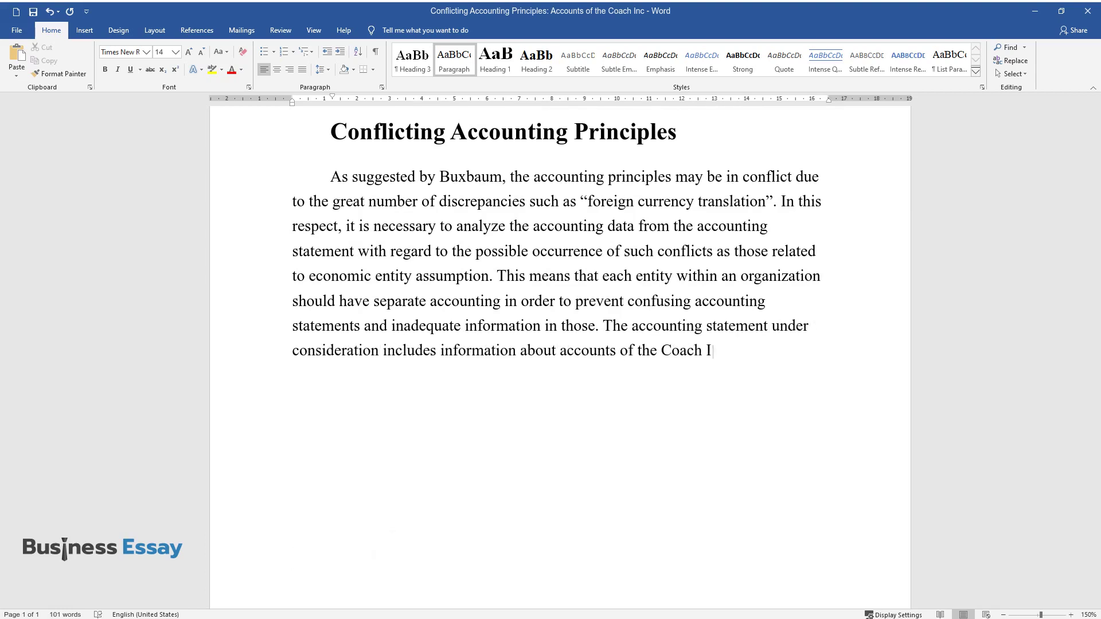
type("nc., a large manufacturer of handbag")
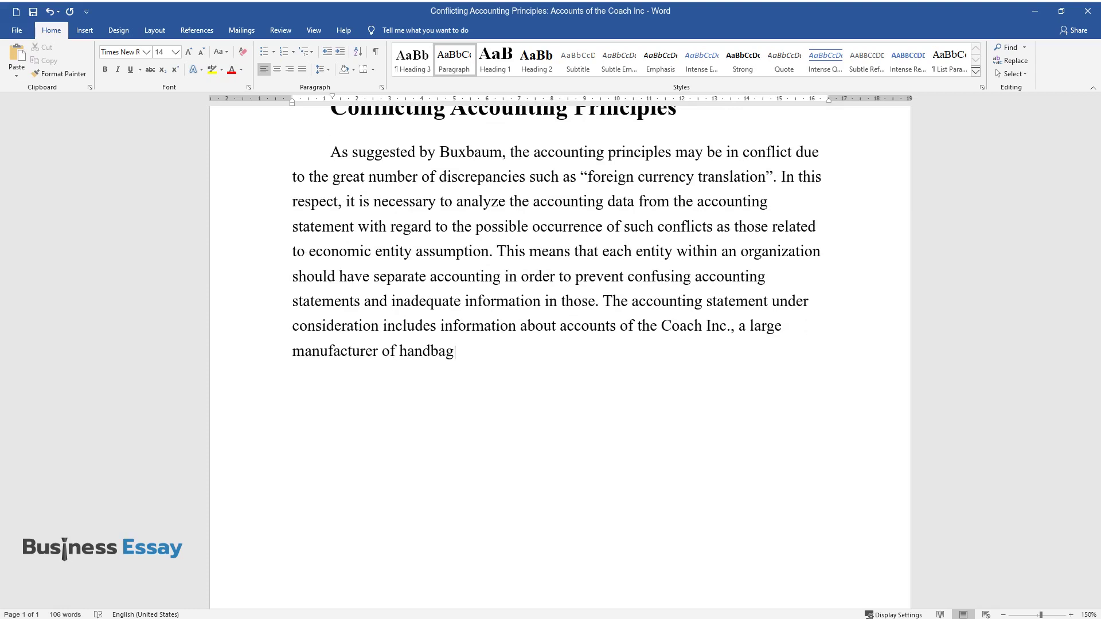
type("s, eyewear, footwear, and different t")
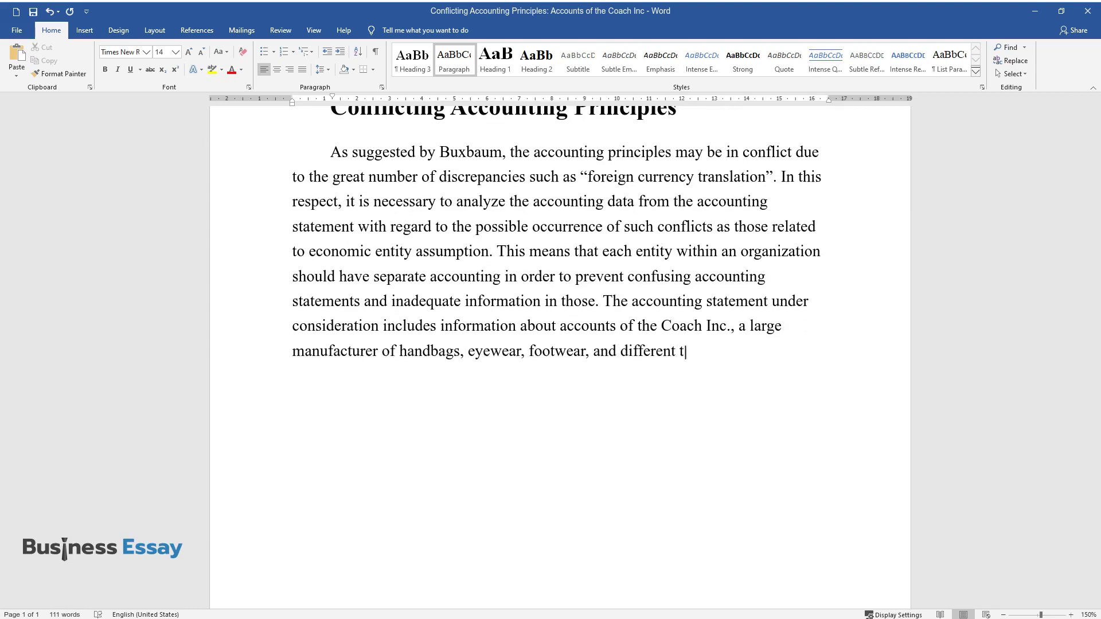
type("ypes of accessories under this brand as units")
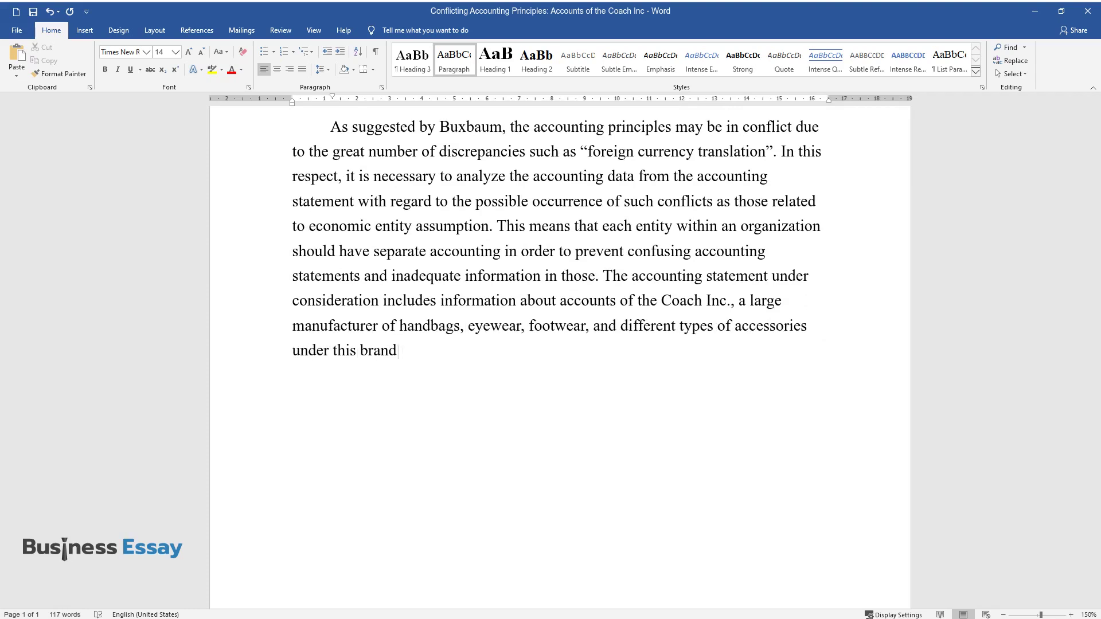
type(" of the luxurious goods category.")
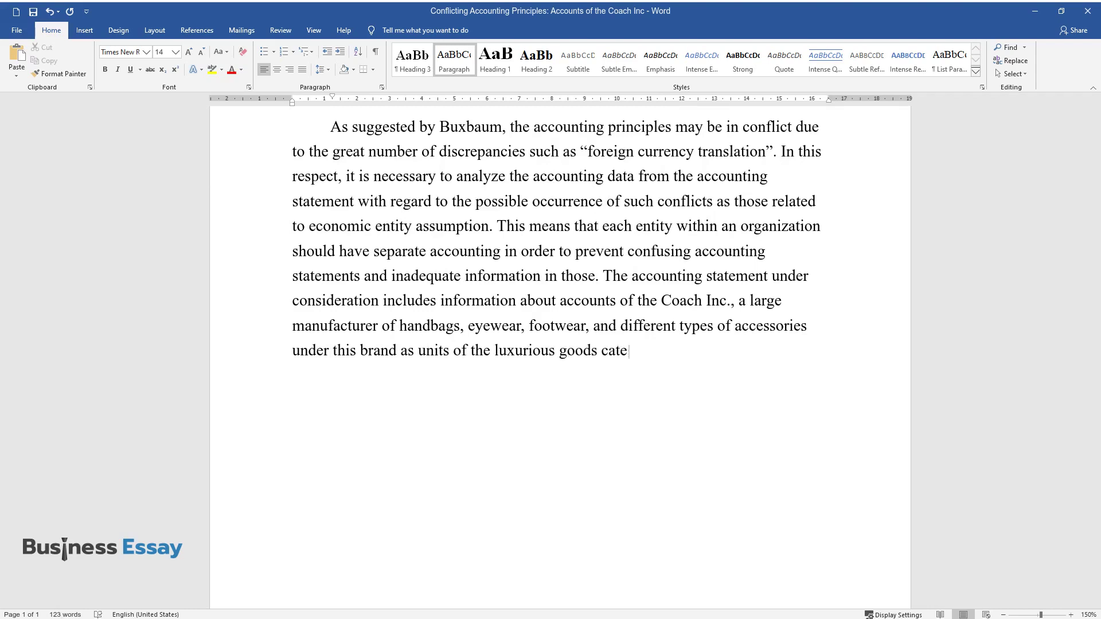
key("ctrl+Home")
Add the heading 'The core functions of departments' and its paragraph ending with balance sheets
type("The core ")
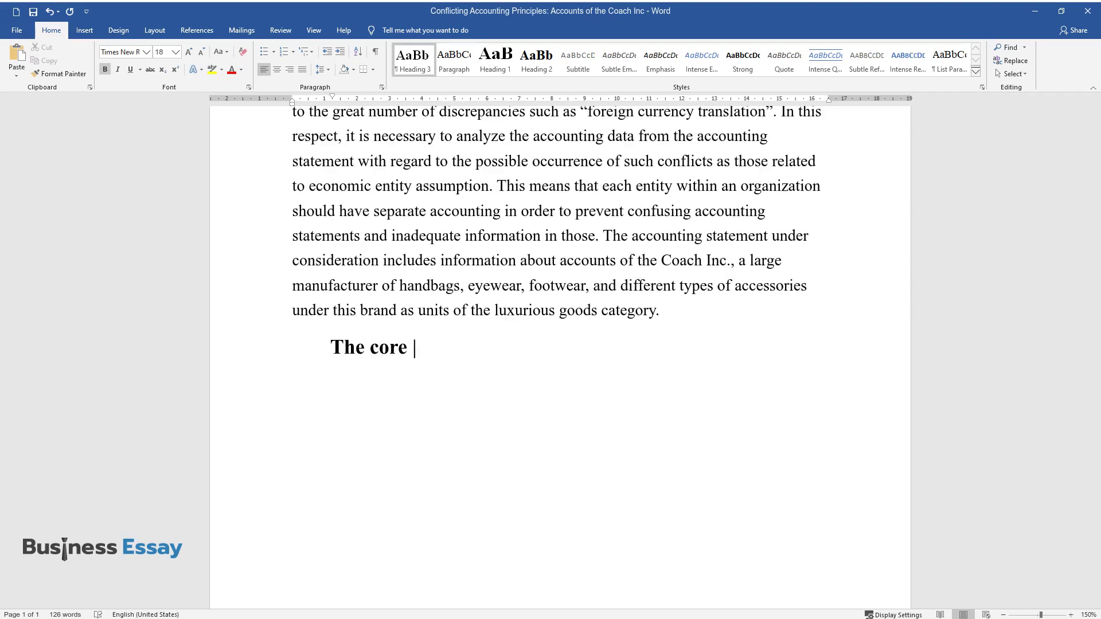
type("functions of departments")
key("Return")
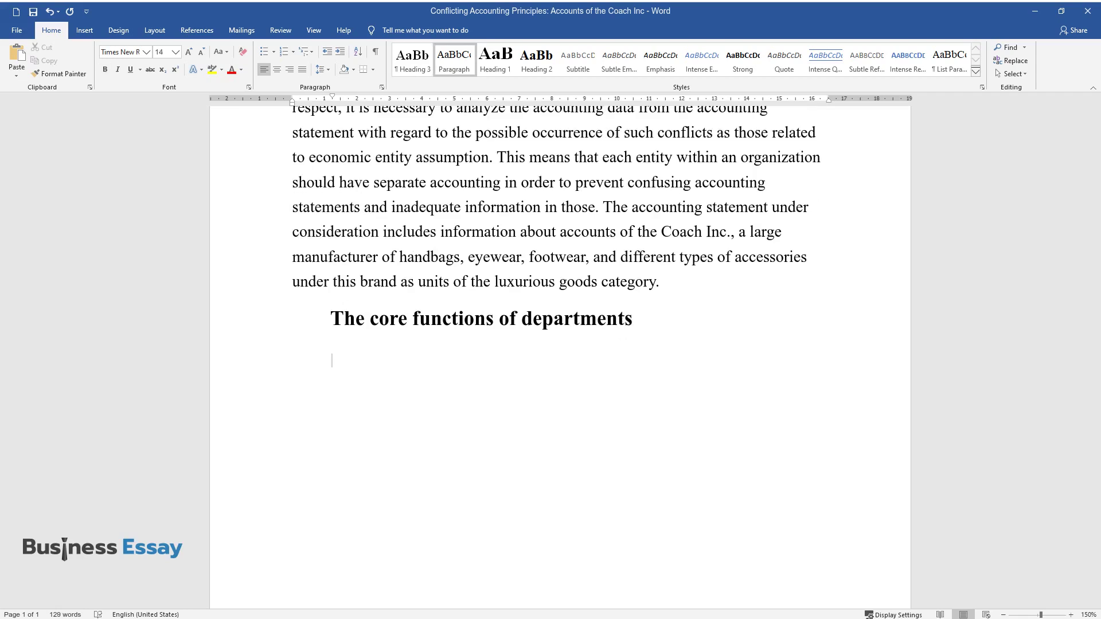
type("The core functions of dep")
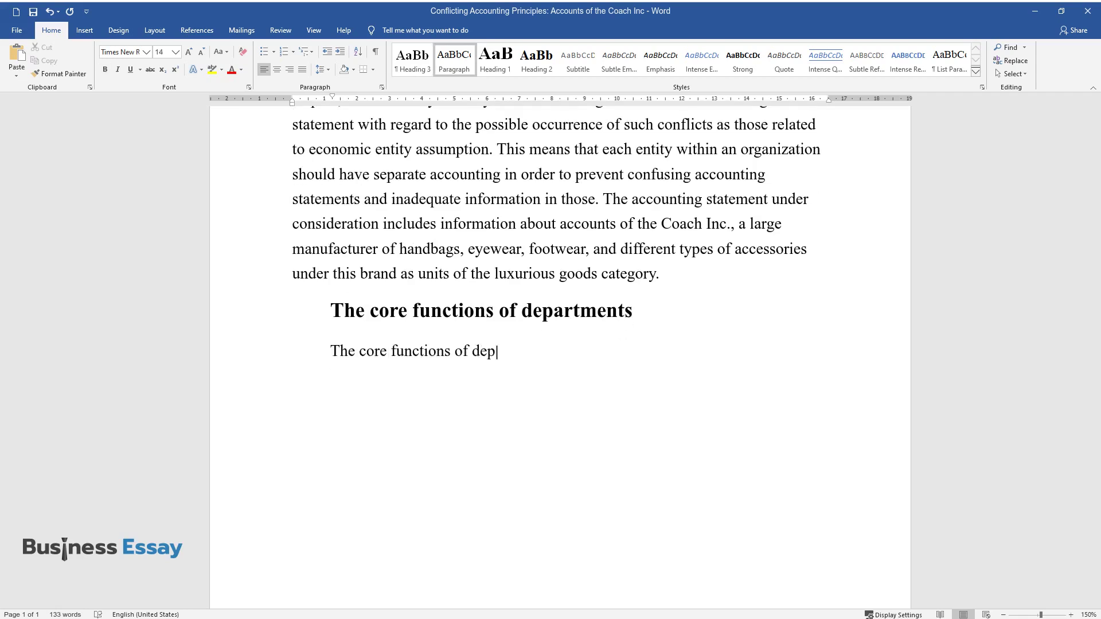
type("artments include manufacturing, dis")
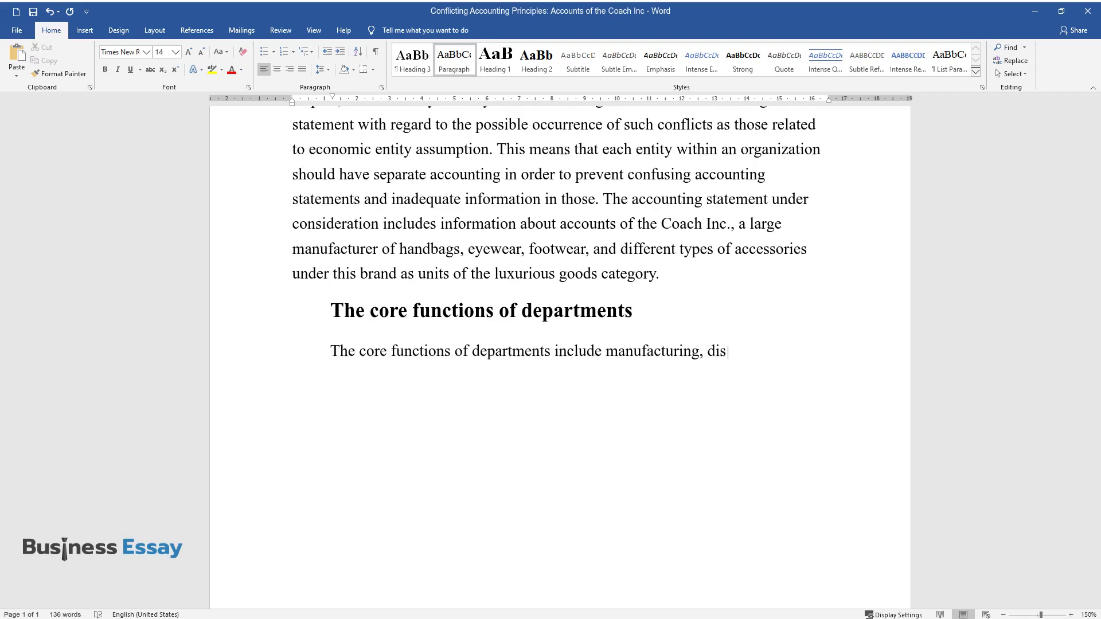
type("tribution, trading, and inventories")
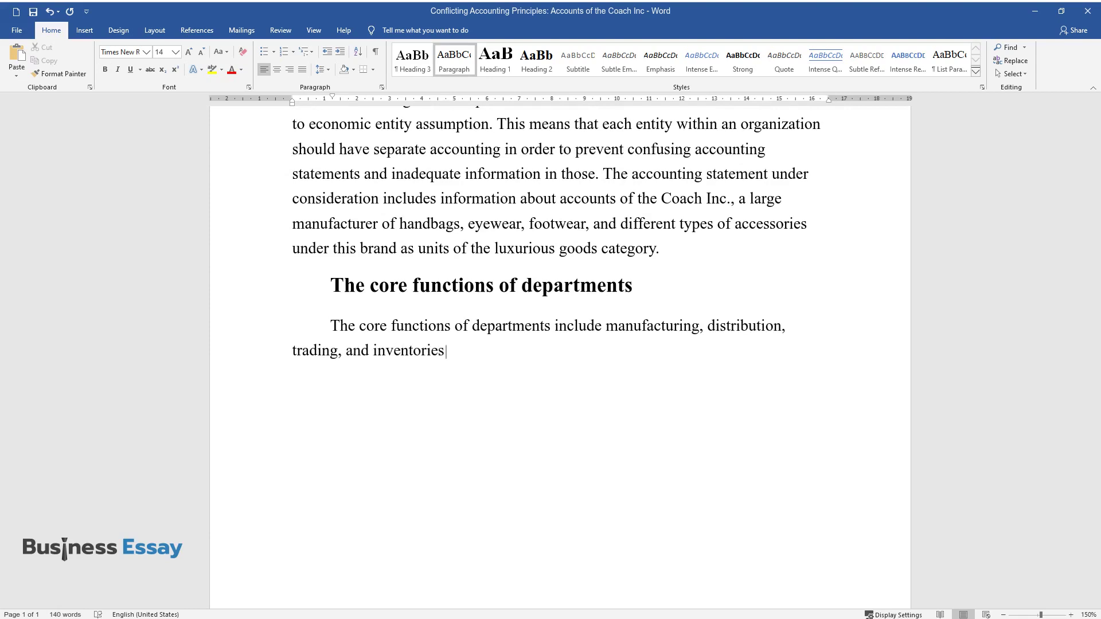
type(" including research and development")
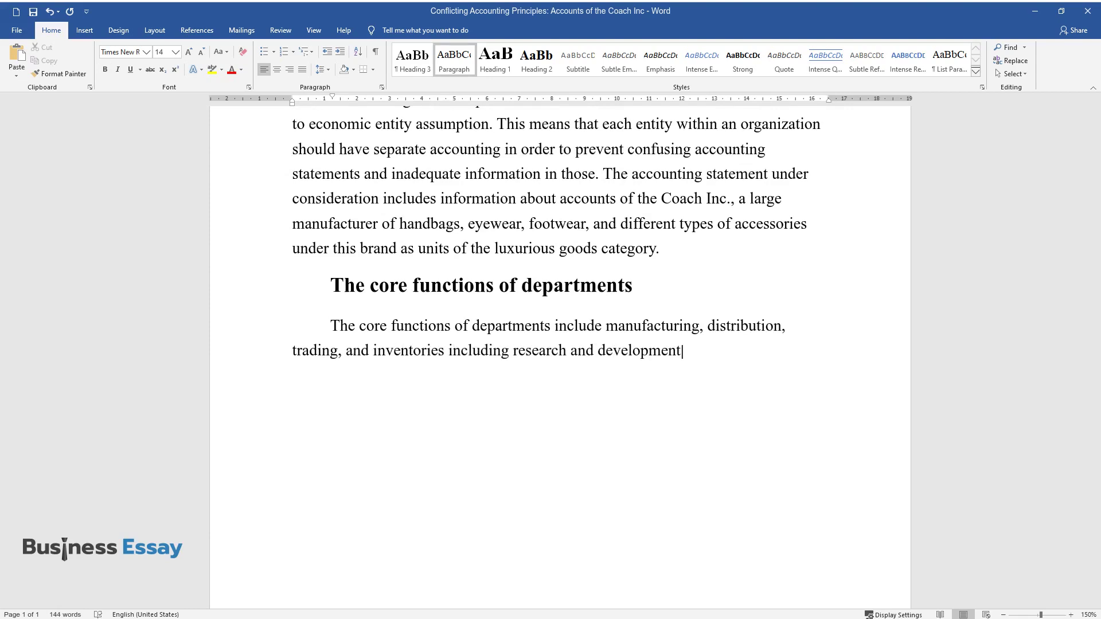
type(" of new designs. In this respect, the compan")
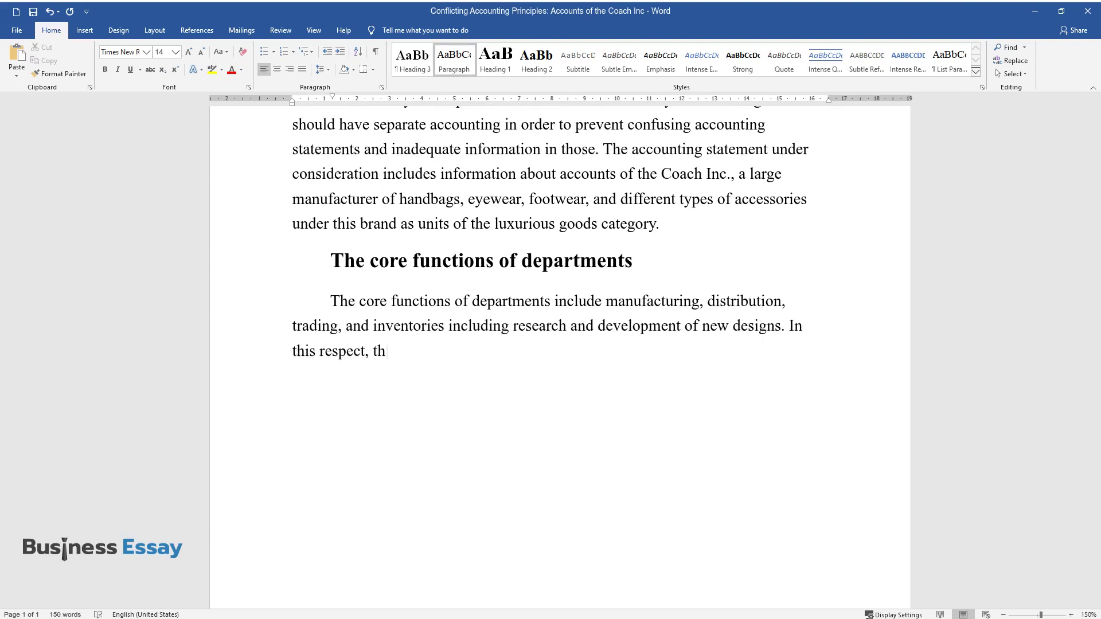
type("y is involved into operatio")
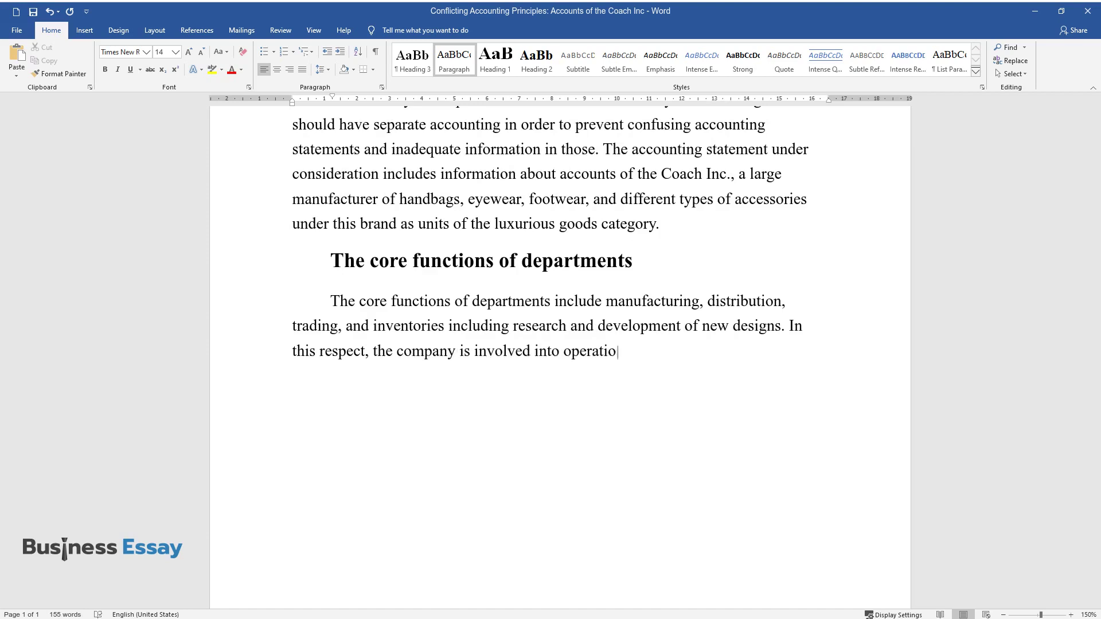
type("ns in the for-profit market while its major")
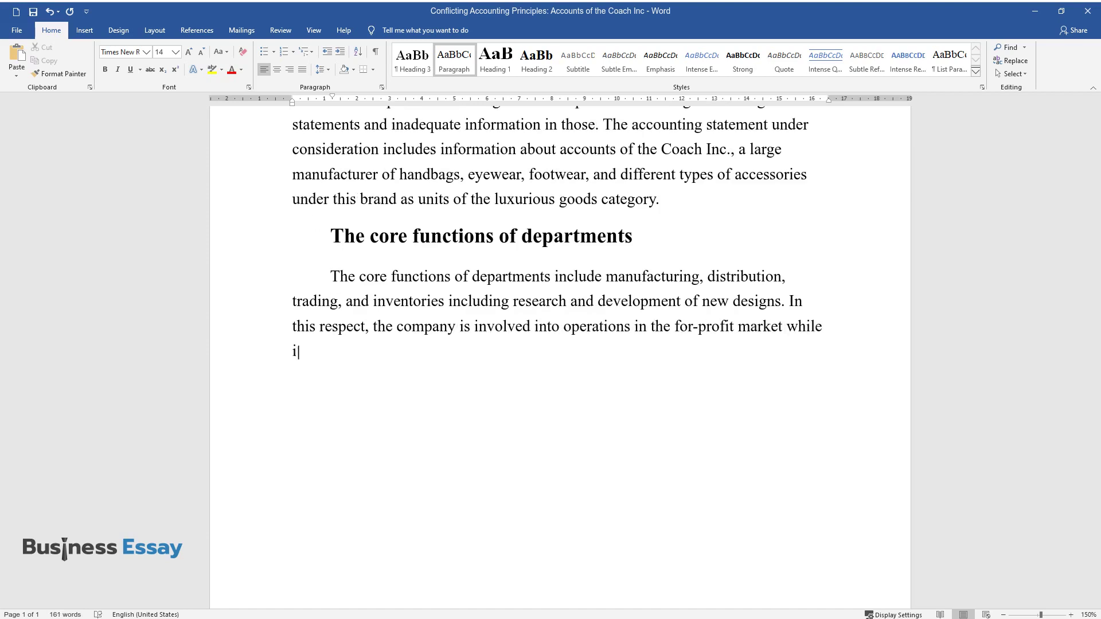
type(" functions include manufact")
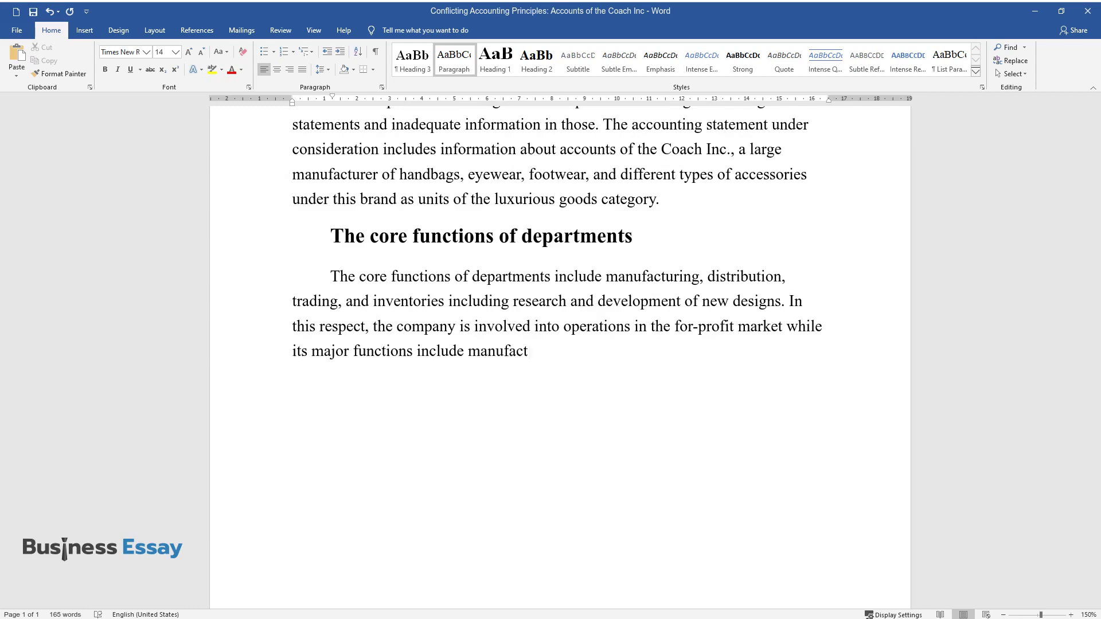
type("uring and distribution of goods und")
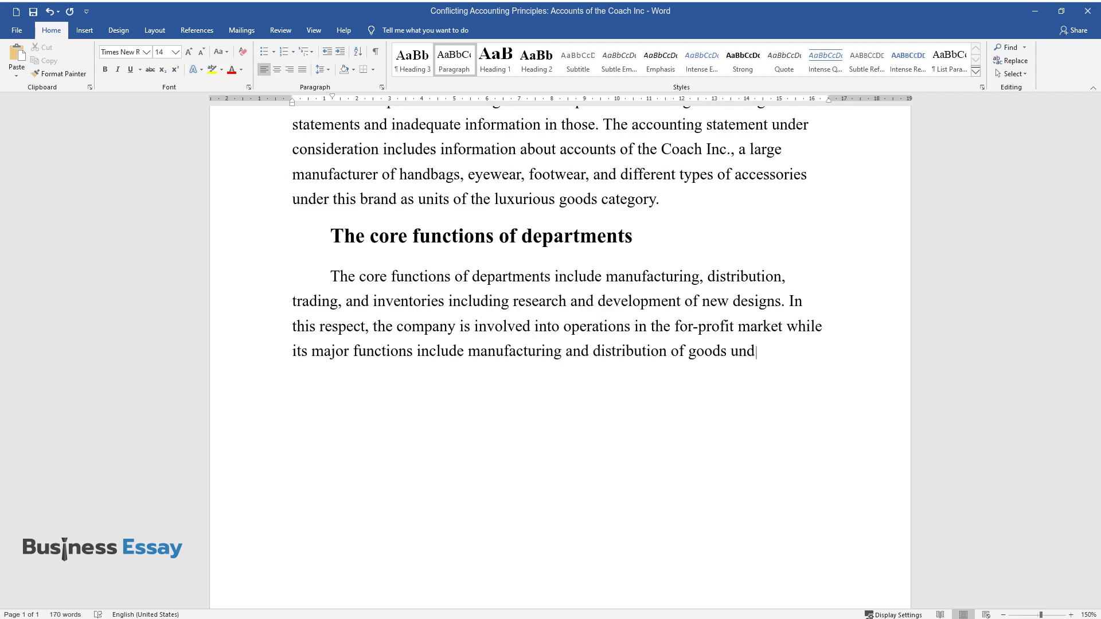
type("er its brand. So, the company's pot")
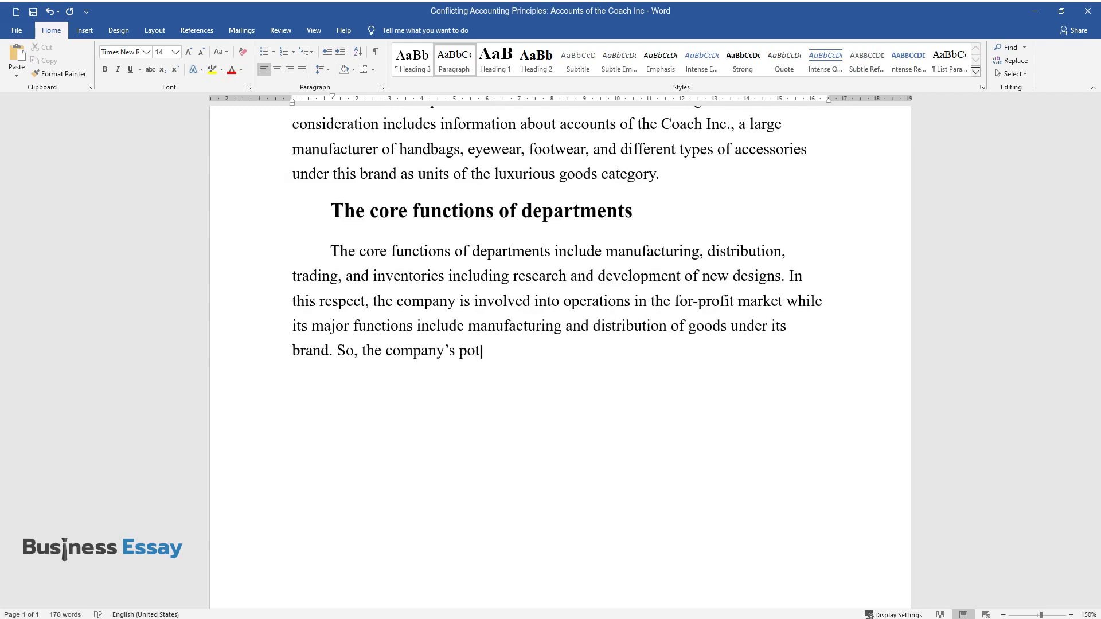
type("ential conflicts in accounting prin")
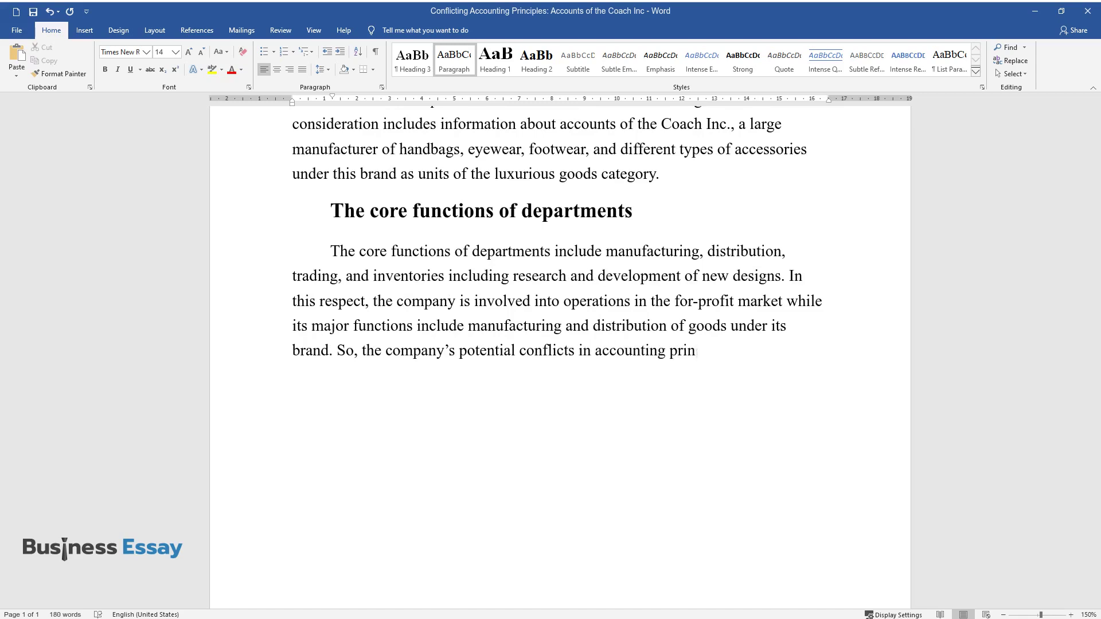
type("ciples may occur in the monetary unit assumption prin")
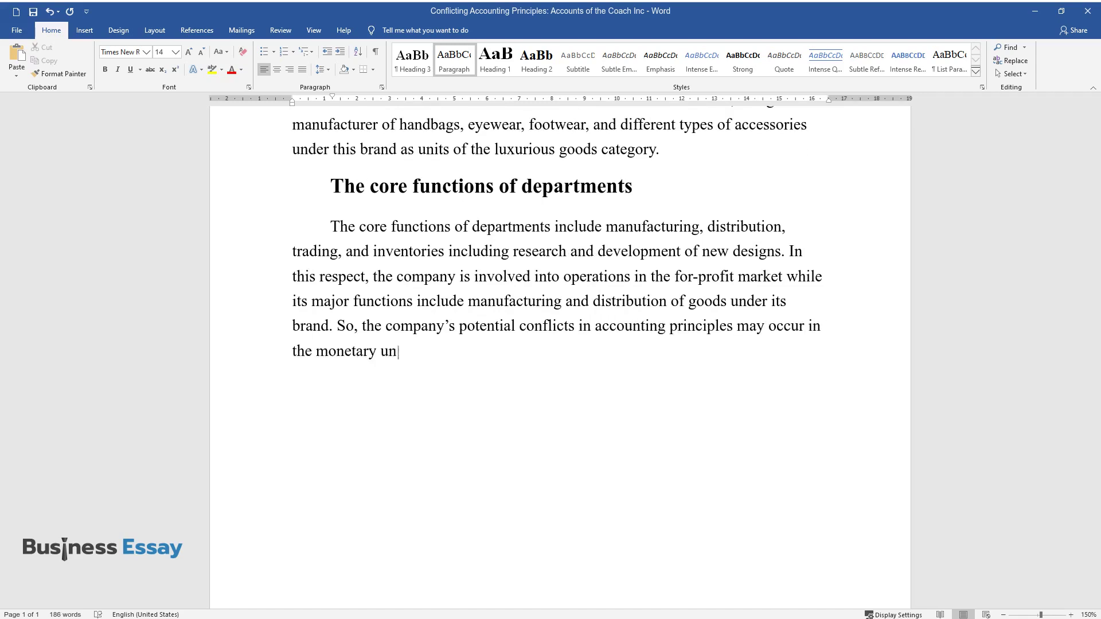
type("ciple. This may h")
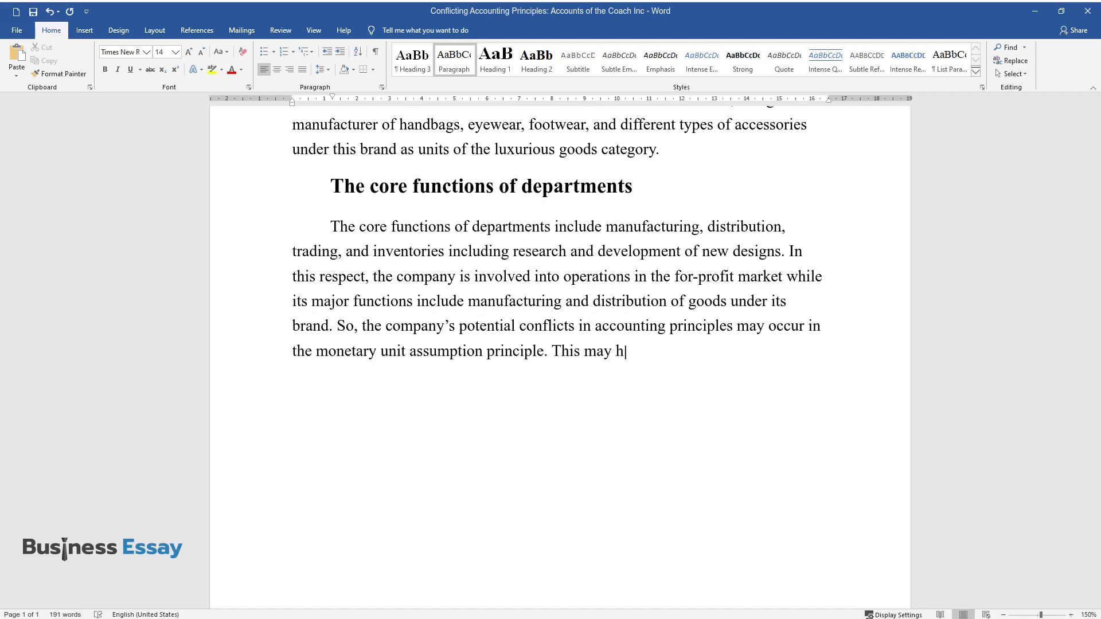
type("appen due to international market a")
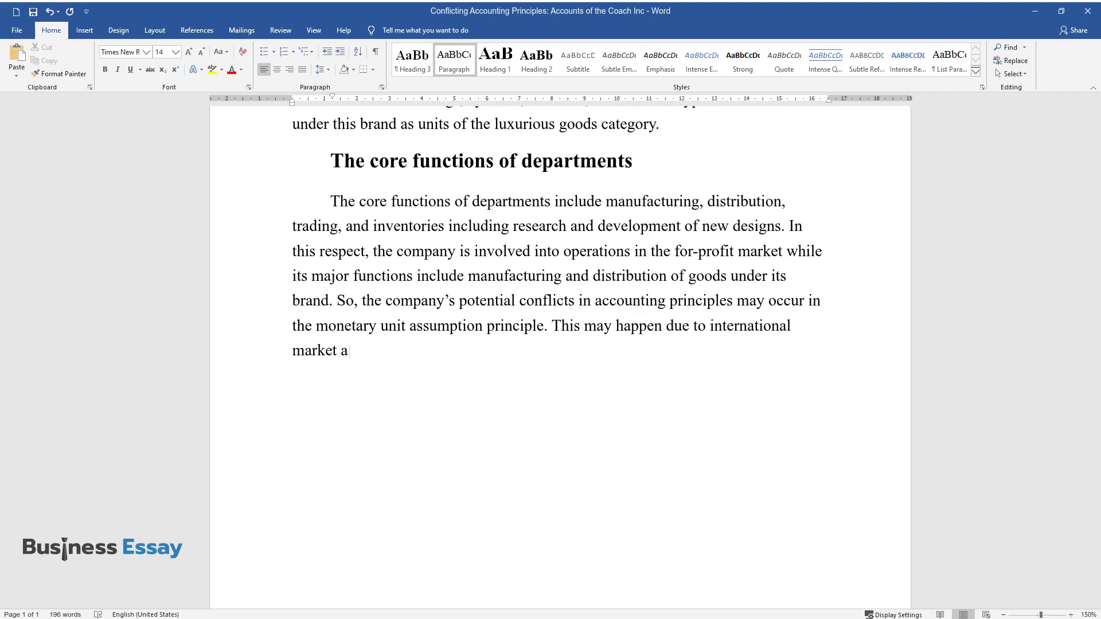
type("ctivities and a number of subsidiar")
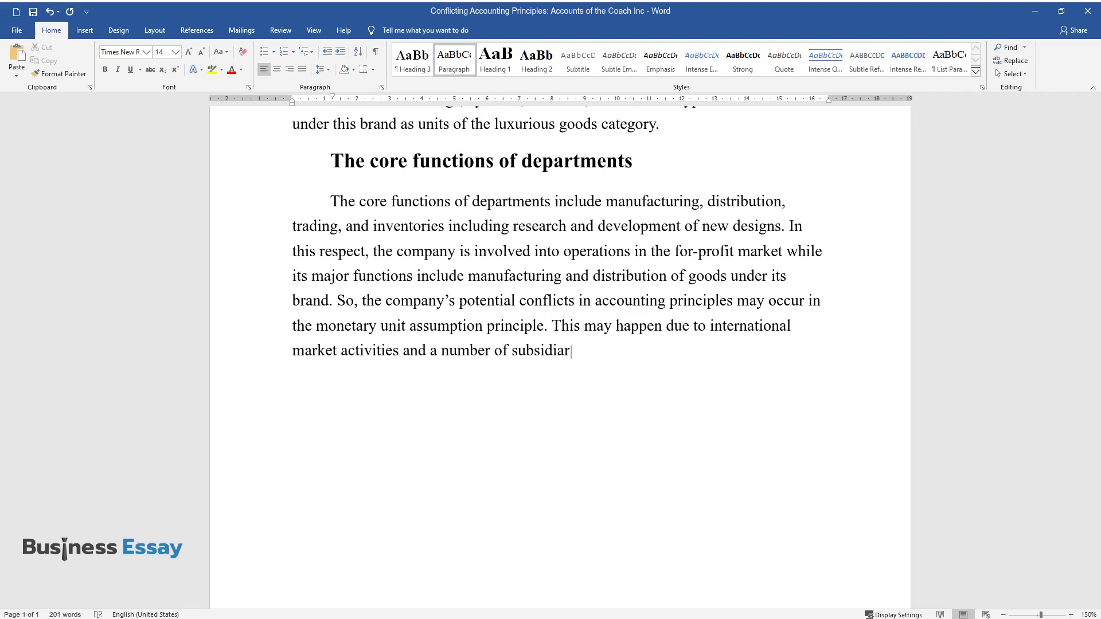
type("ies and company-owned stores abroad")
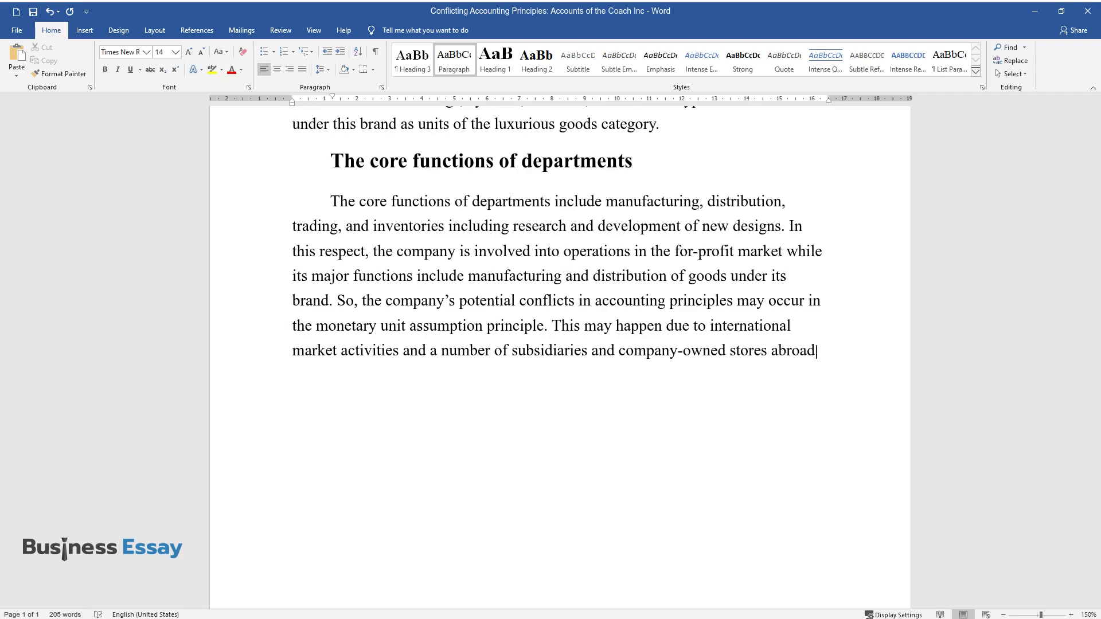
type(". The strengths of the departments ")
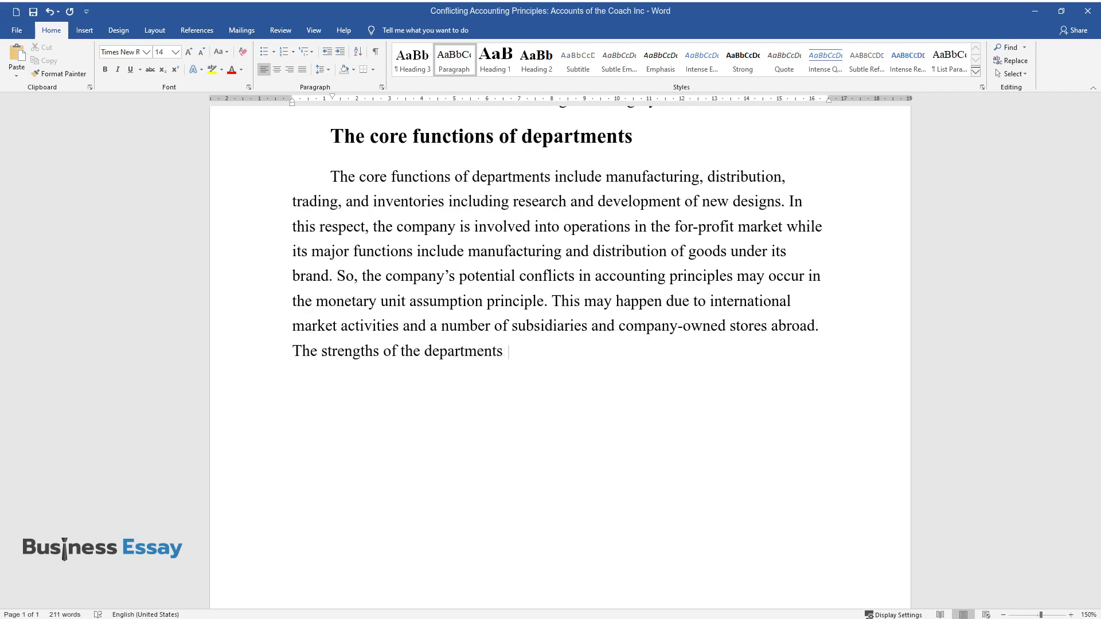
type("include appropriate currency, split")
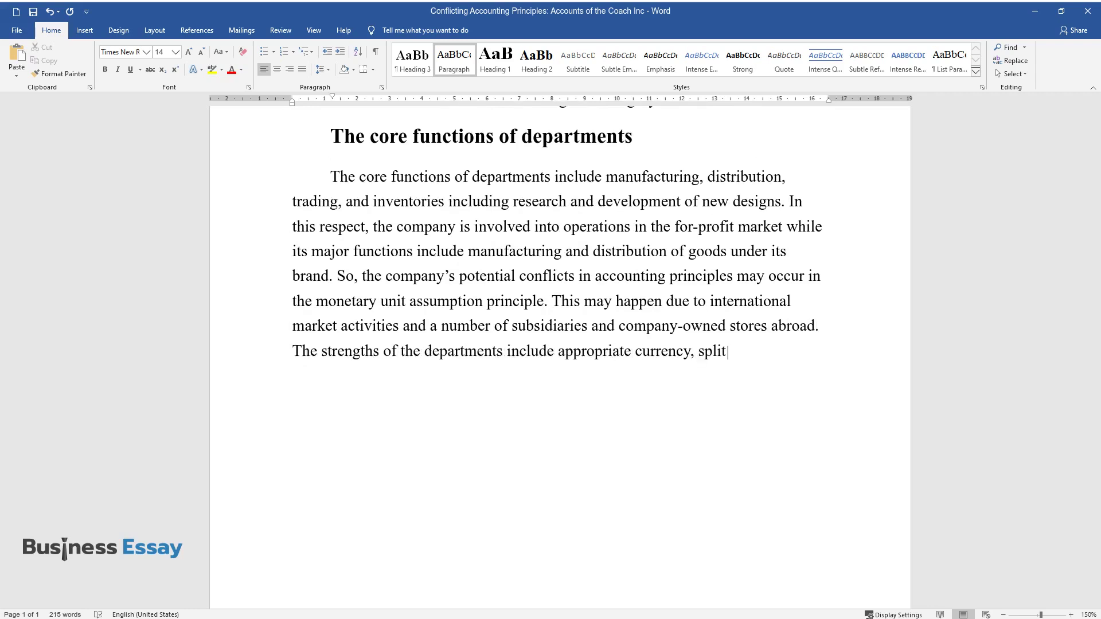
type(" accounting in terms of entity assu")
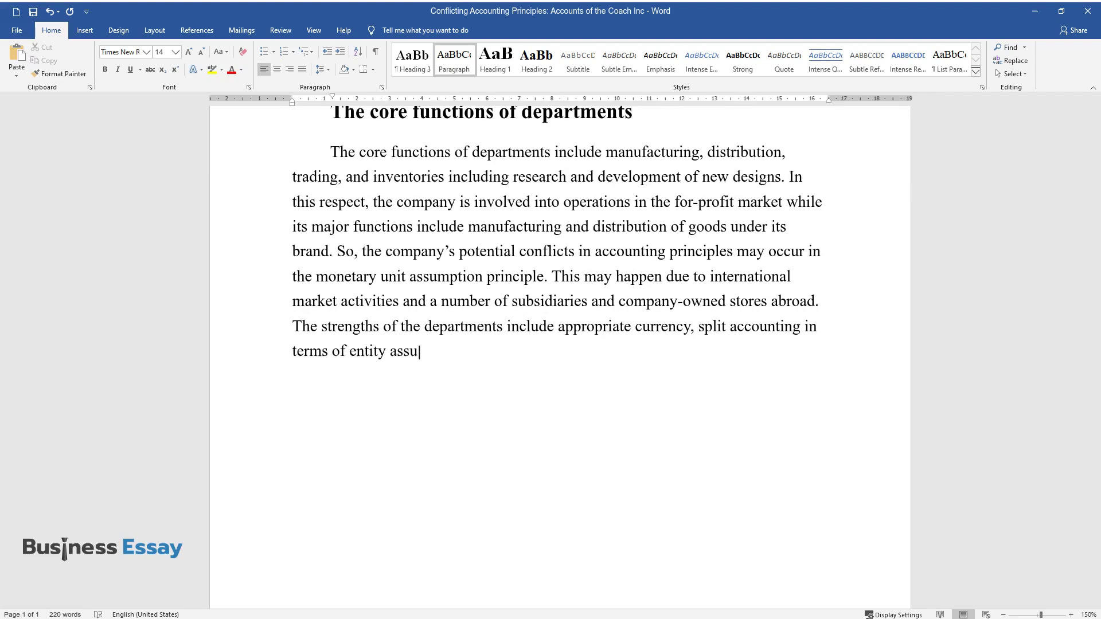
type("mption principle, short-term and lo")
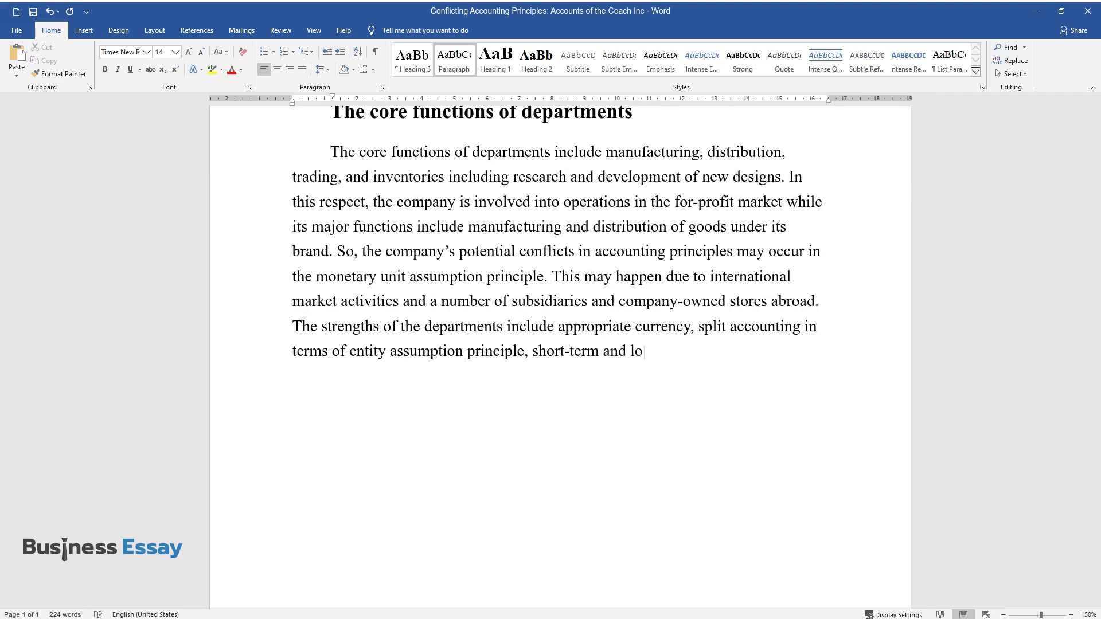
type("ng-term investments, and other relat")
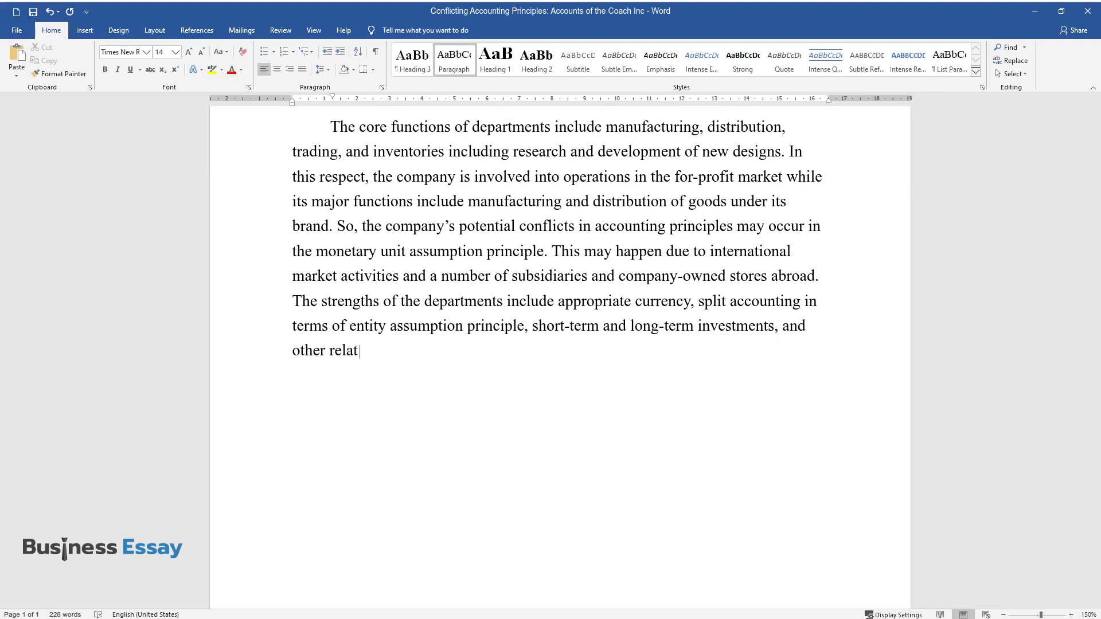
type("ed issues that are reported separat")
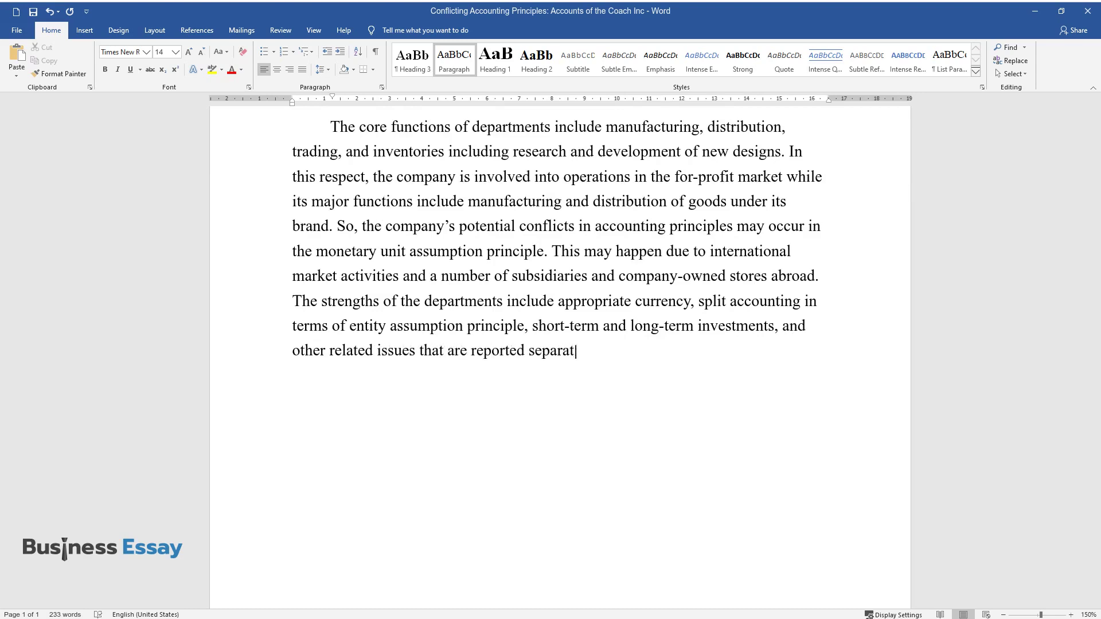
type("ely. The weaknesses of the departme")
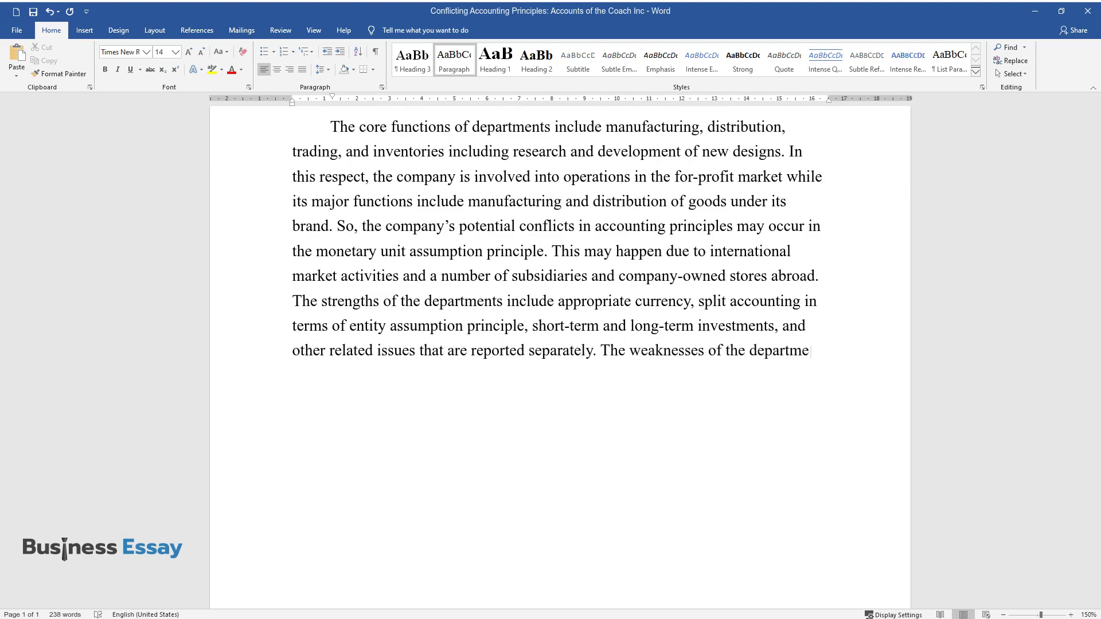
type("nts include transportation expendit")
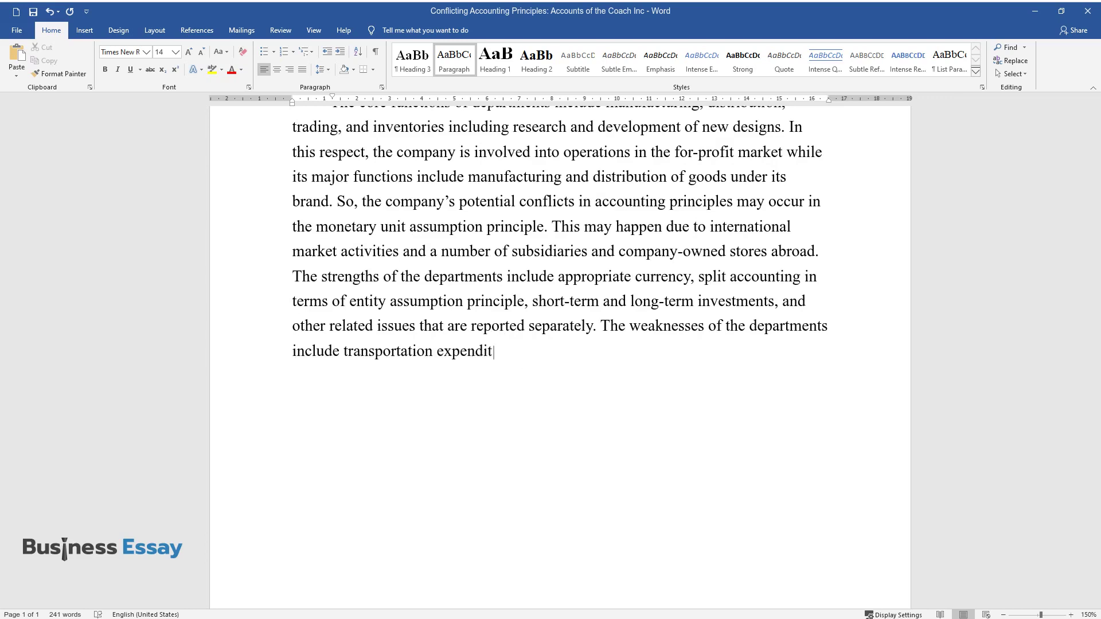
type("ures and material expenditures that")
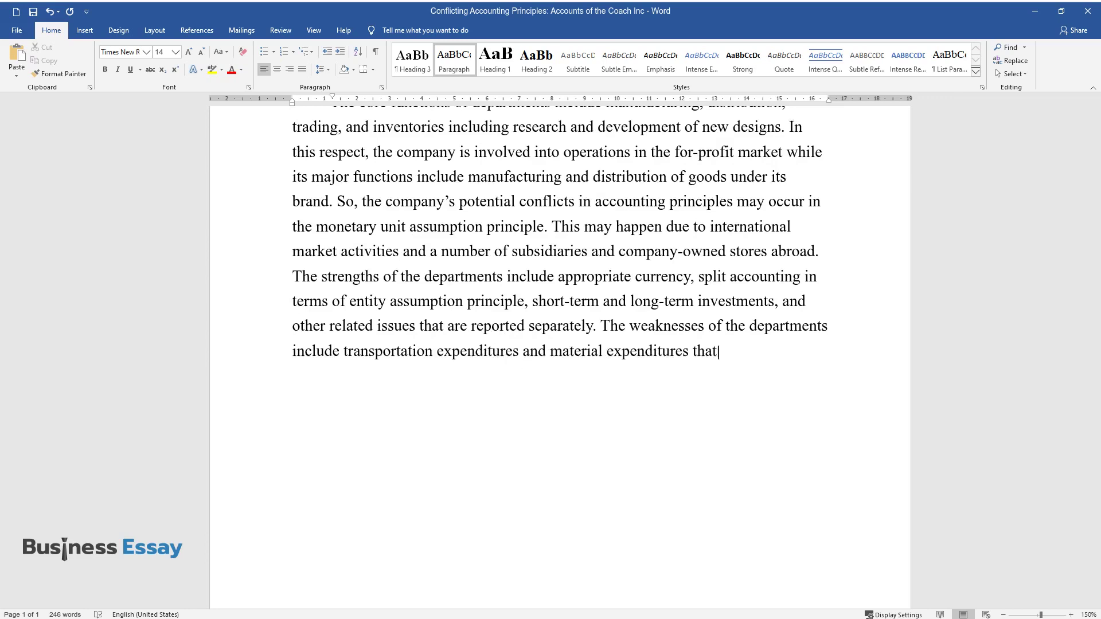
type(" should be taken into account while")
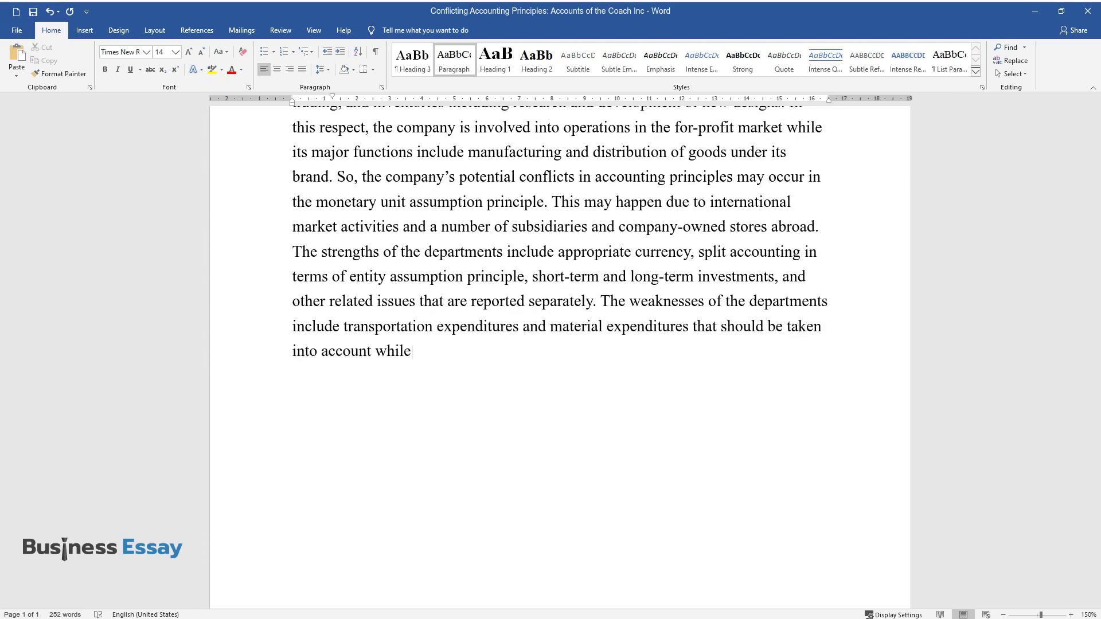
type(" assessing the overall costs and ne")
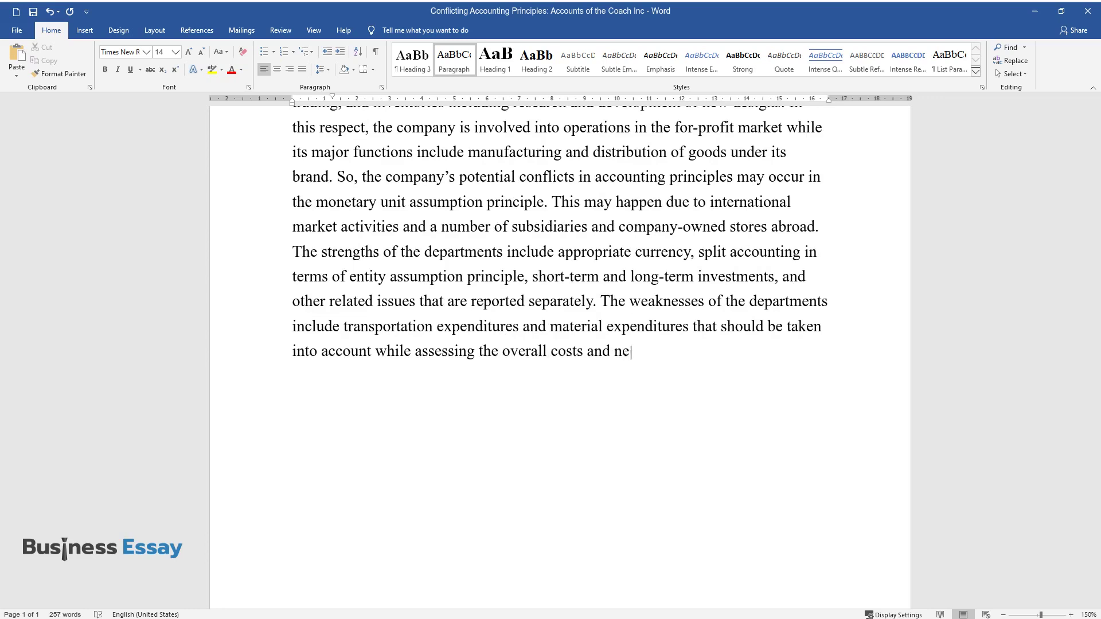
type("cessary changes that should be made in the balance sheets.")
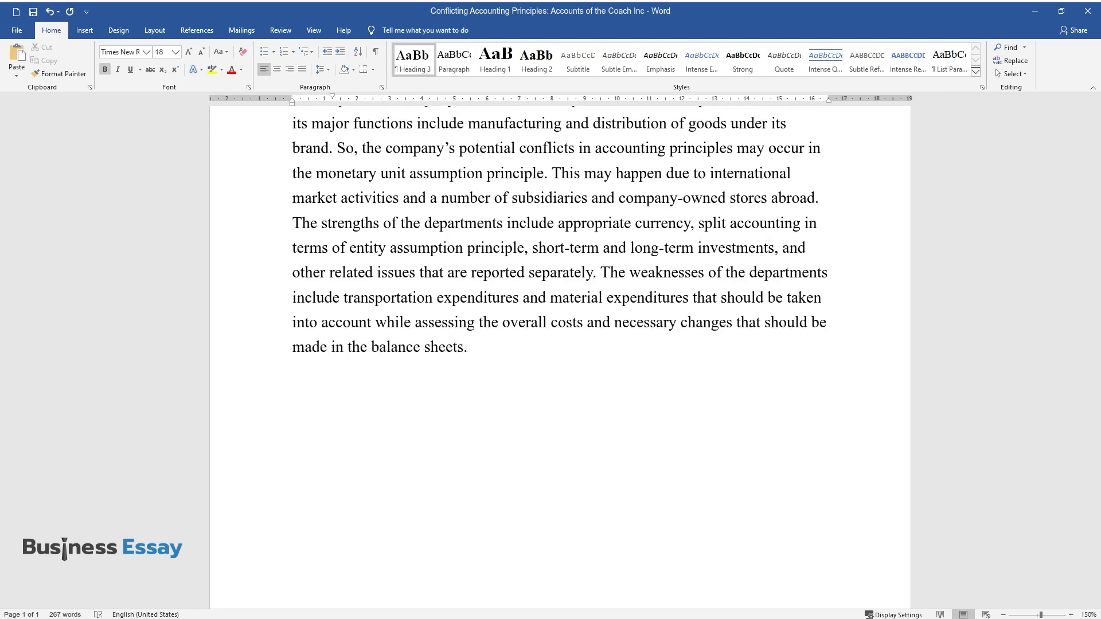
Start a bold heading 'A conflicting accounting principle' on a new line
key("Return")
key("Tab")
key("ctrl+b")
type("A conflicting accountin")
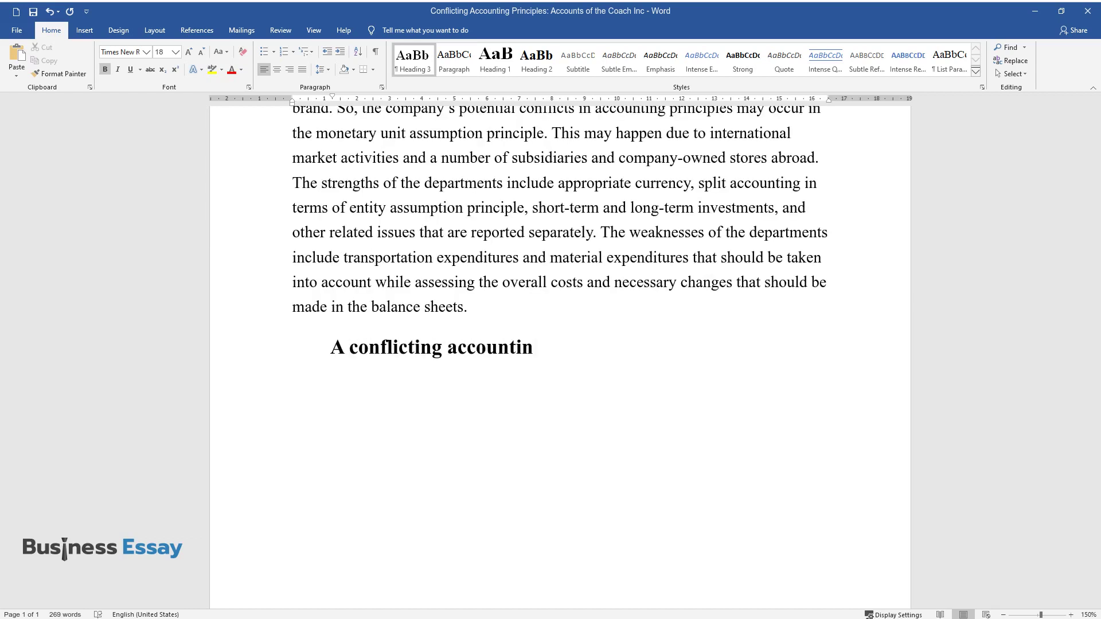
type("g principle")
Write the paragraph on unreported assets and the cost principle, ending with 'this fiscal year'
key("Return")
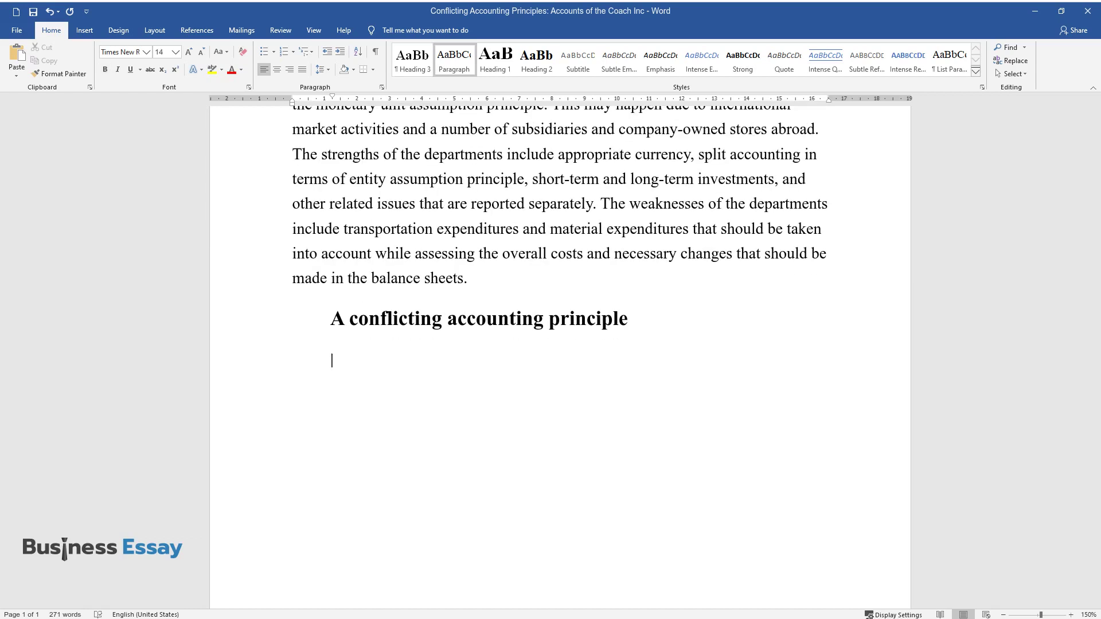
type("The assets are not reported in acco")
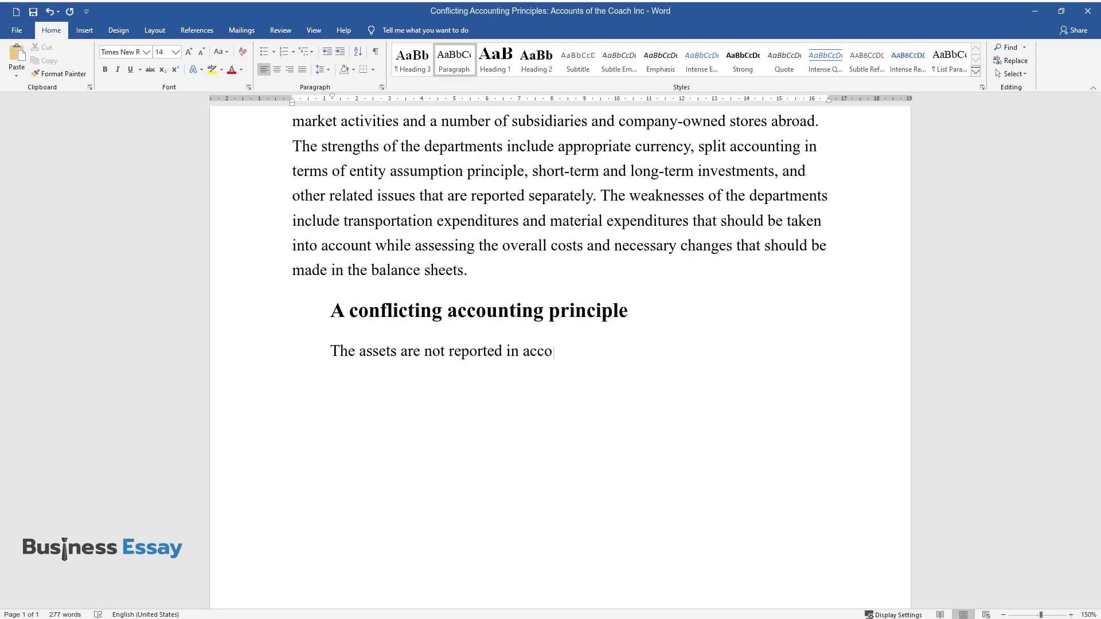
type("unting statements which means that w")
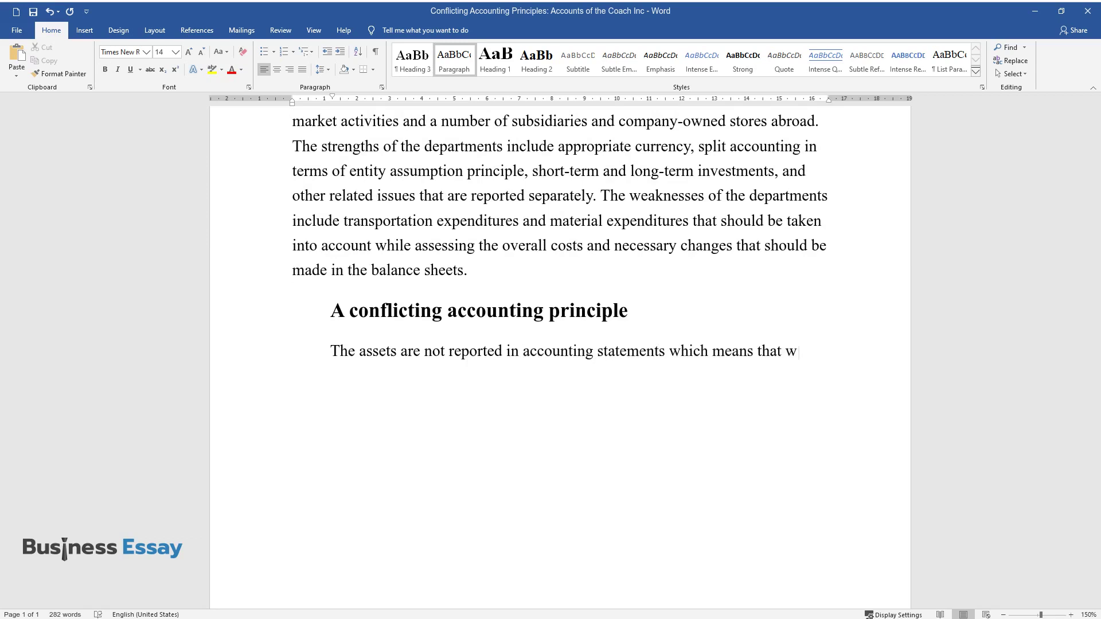
type("e have a conflict related to the cos")
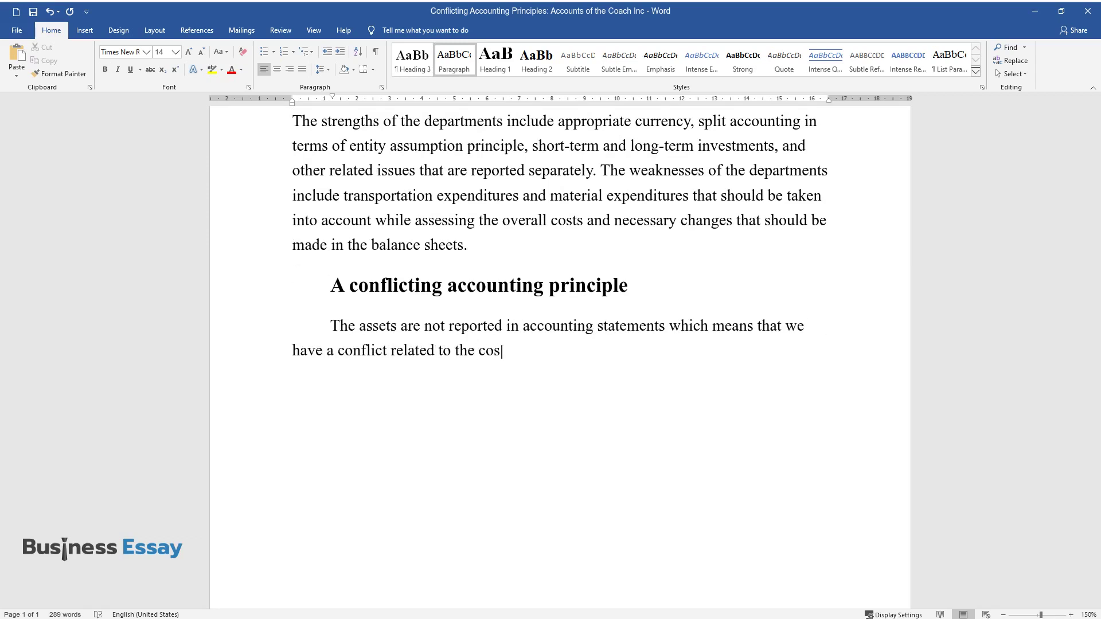
type("t principle. As costs can occur at a")
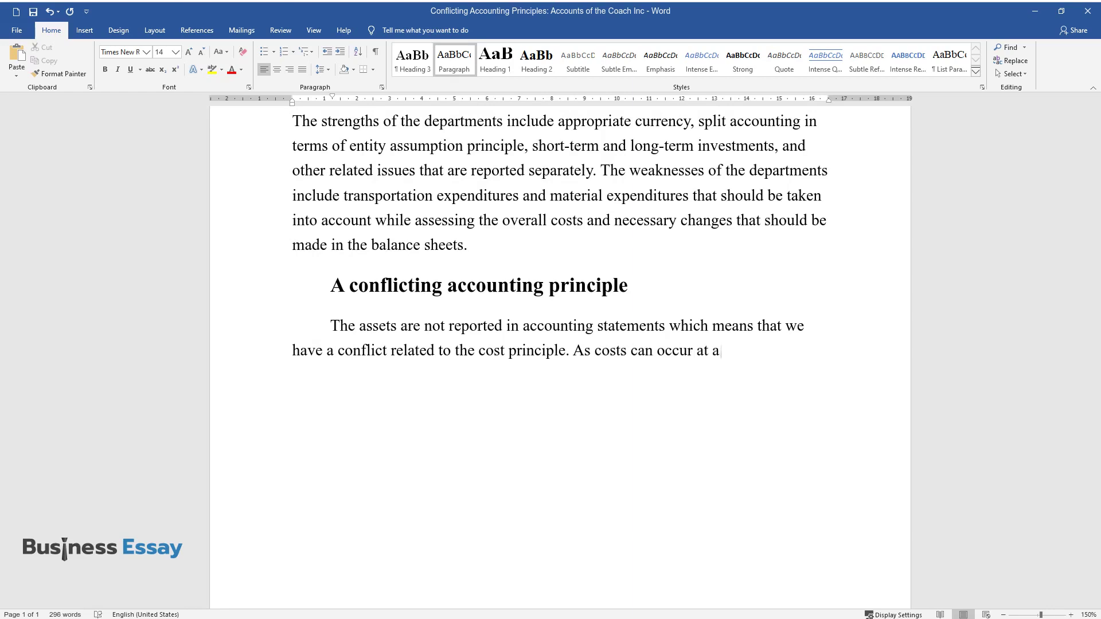
type("ny time, it is necessary to learn about the reporting")
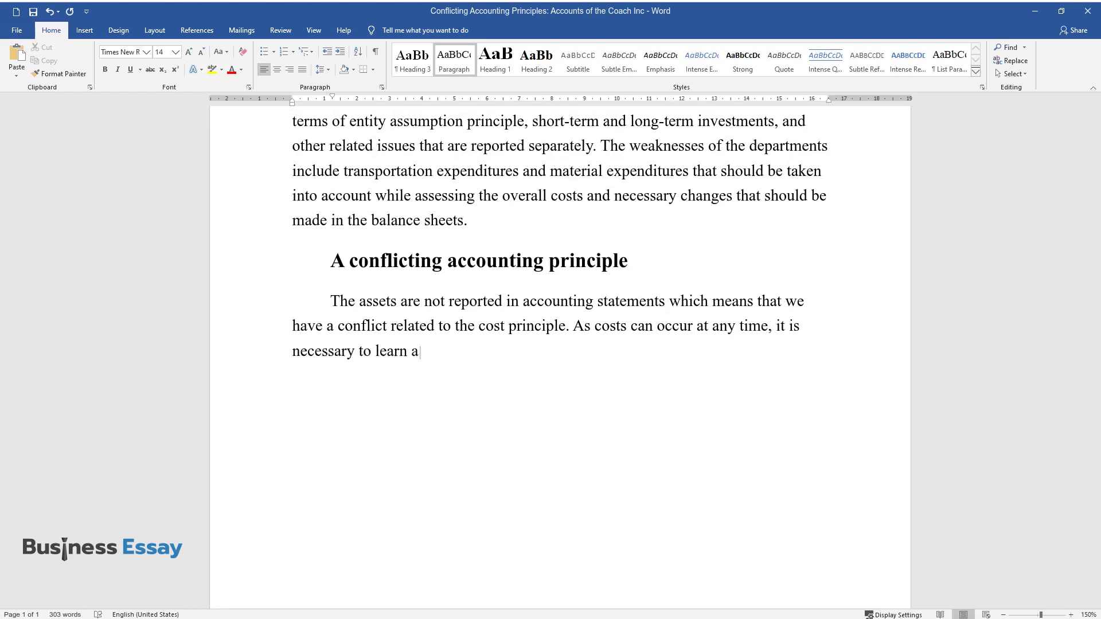
type(" of costs with reg")
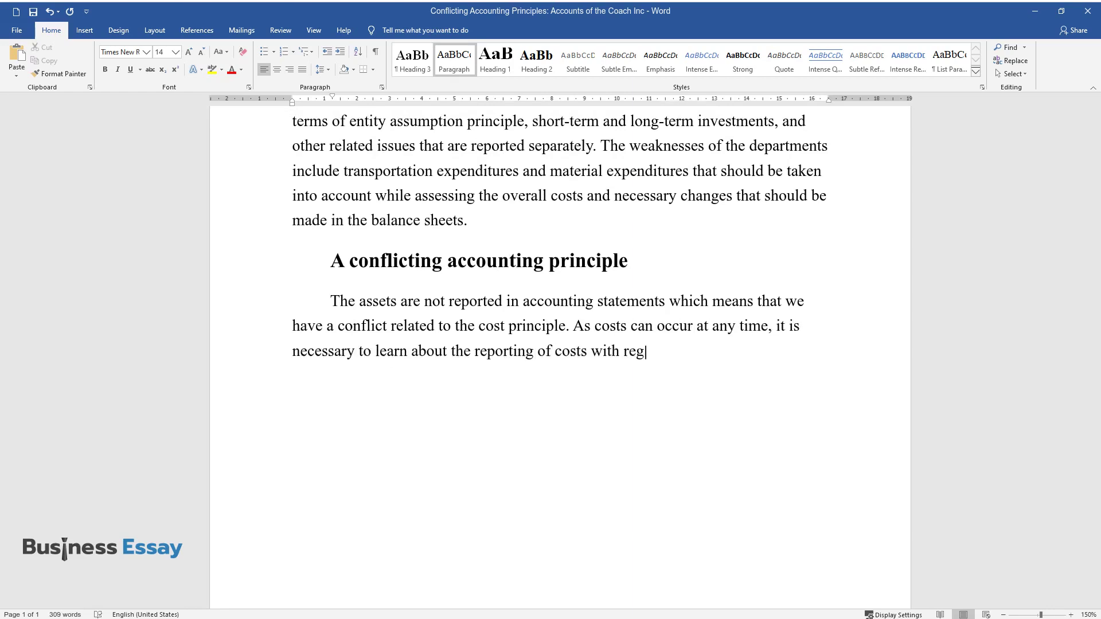
type("ard to assets including total assets")
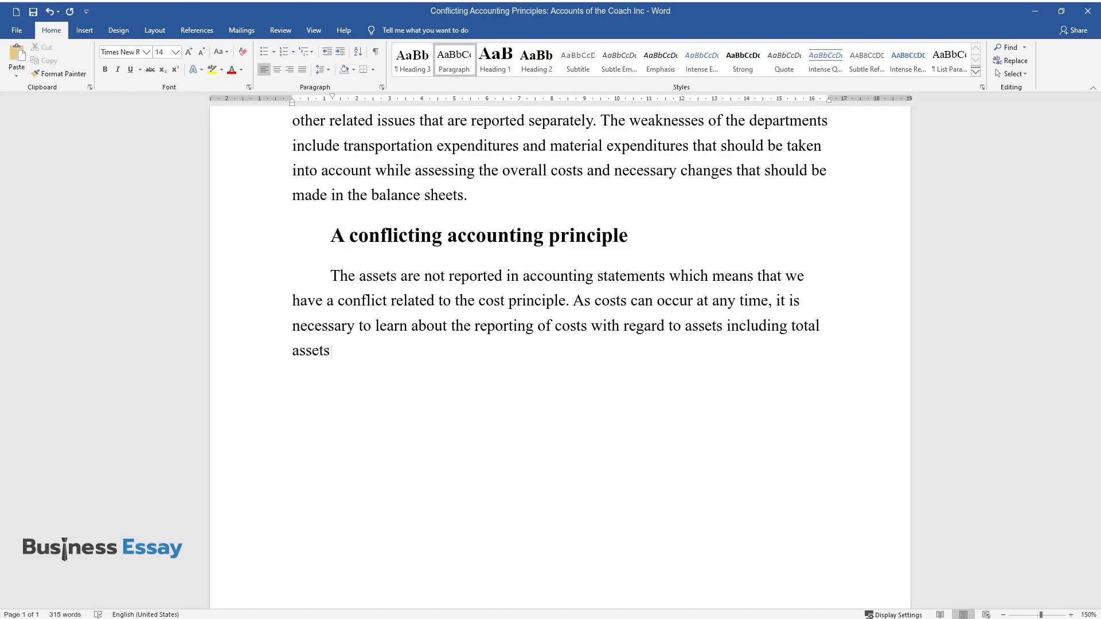
type(" and different types of assets poss")
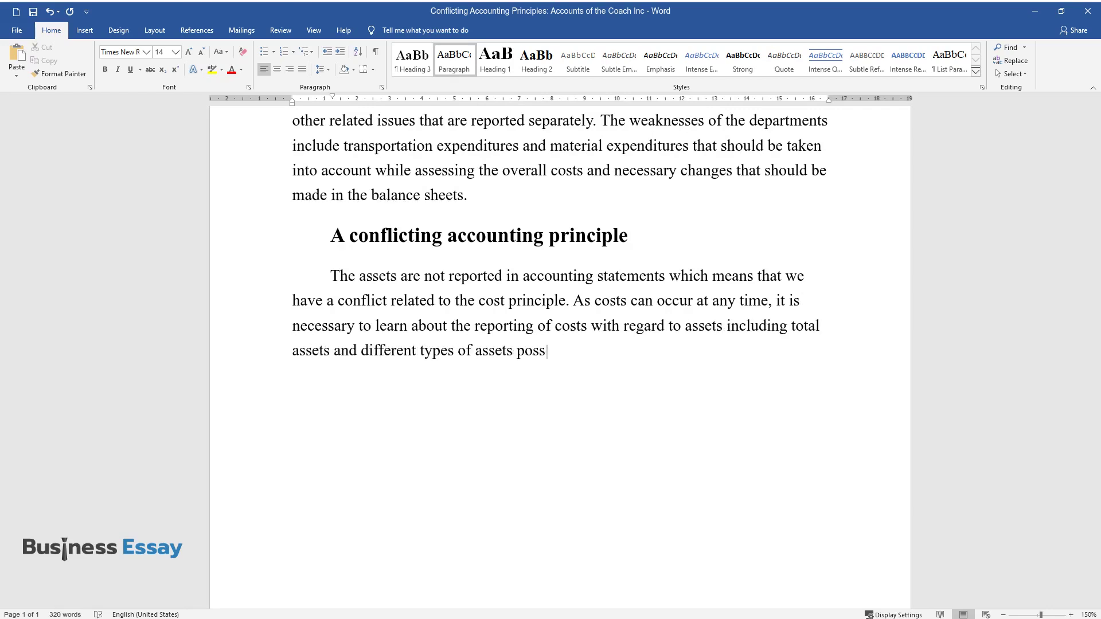
type("essed by the company. As the Coach I")
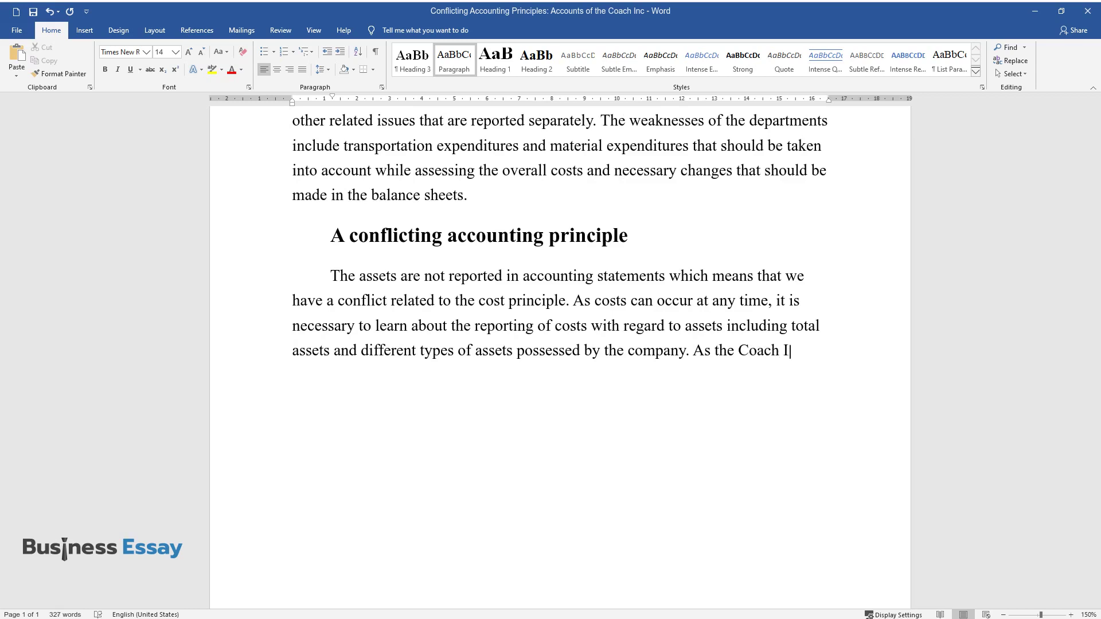
type("nc. deals with manufacturing and dis")
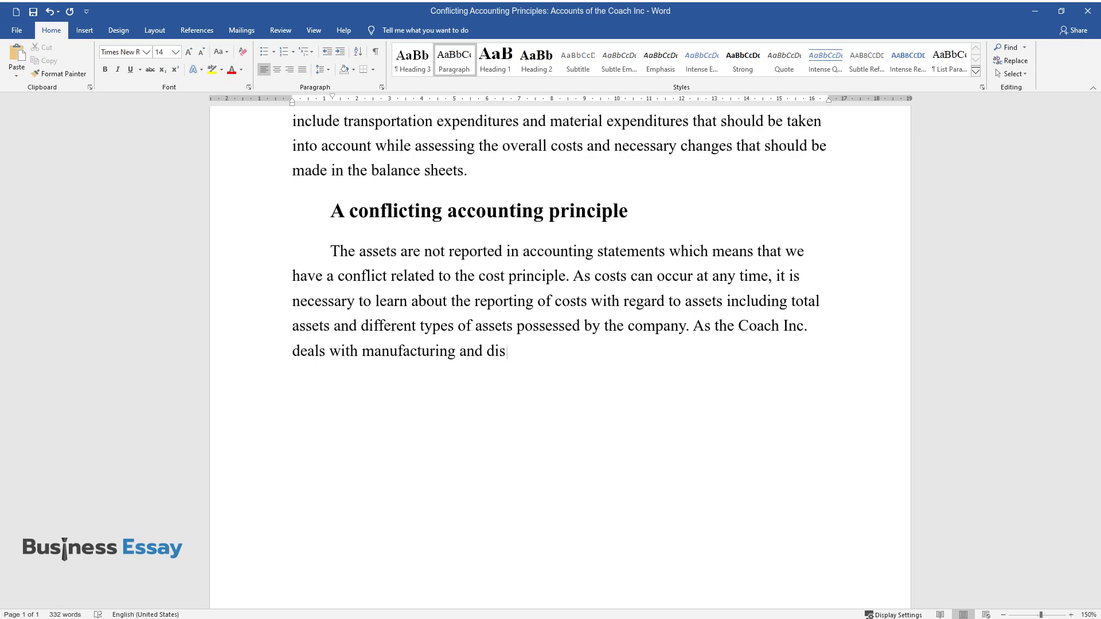
type("tribution, it is necessary to take")
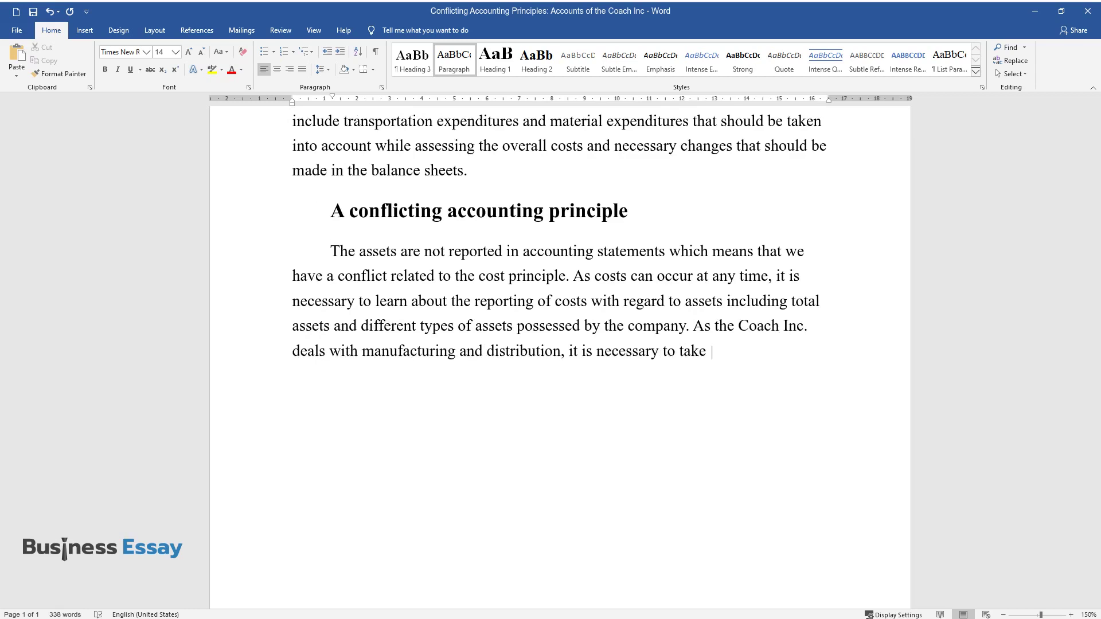
type(" into account the costs for transportation, ma")
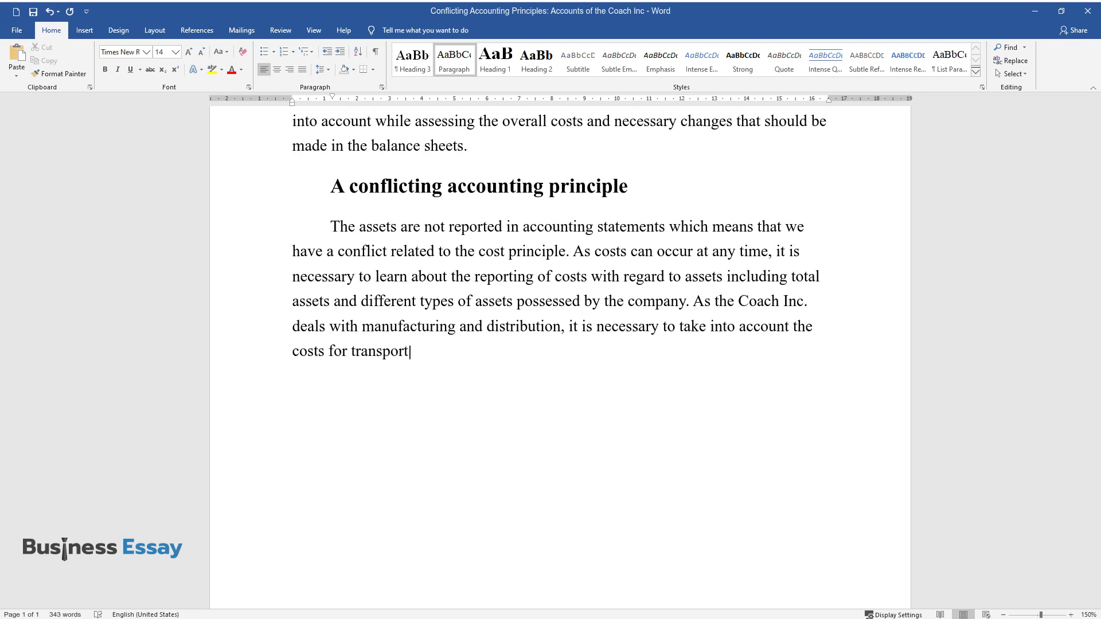
type("intenance of stores, and tr")
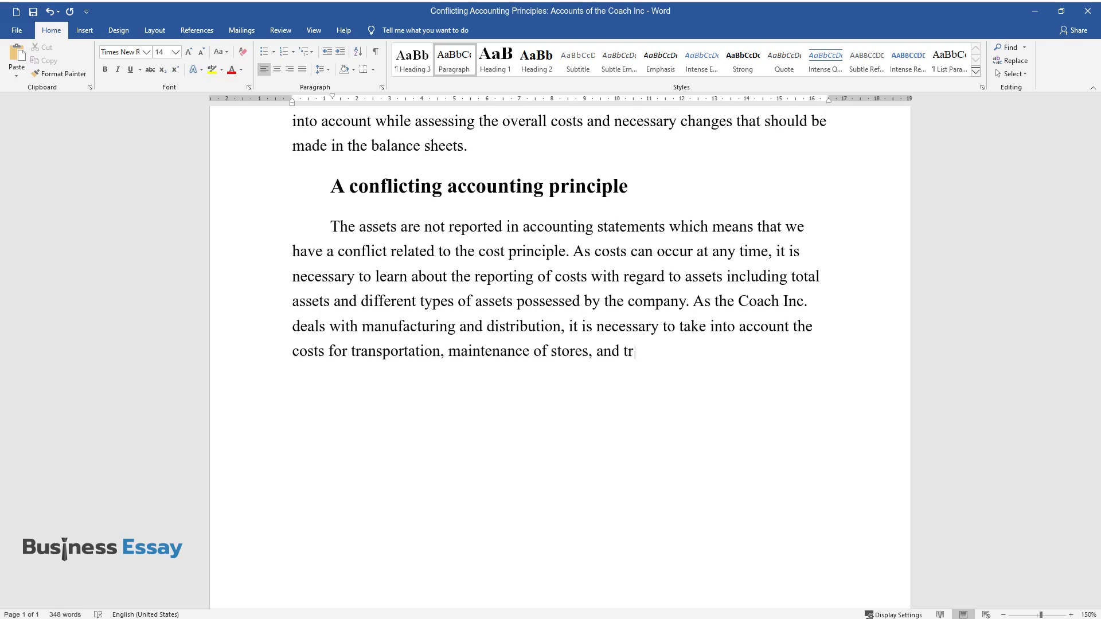
type("aining of employees because contrac")
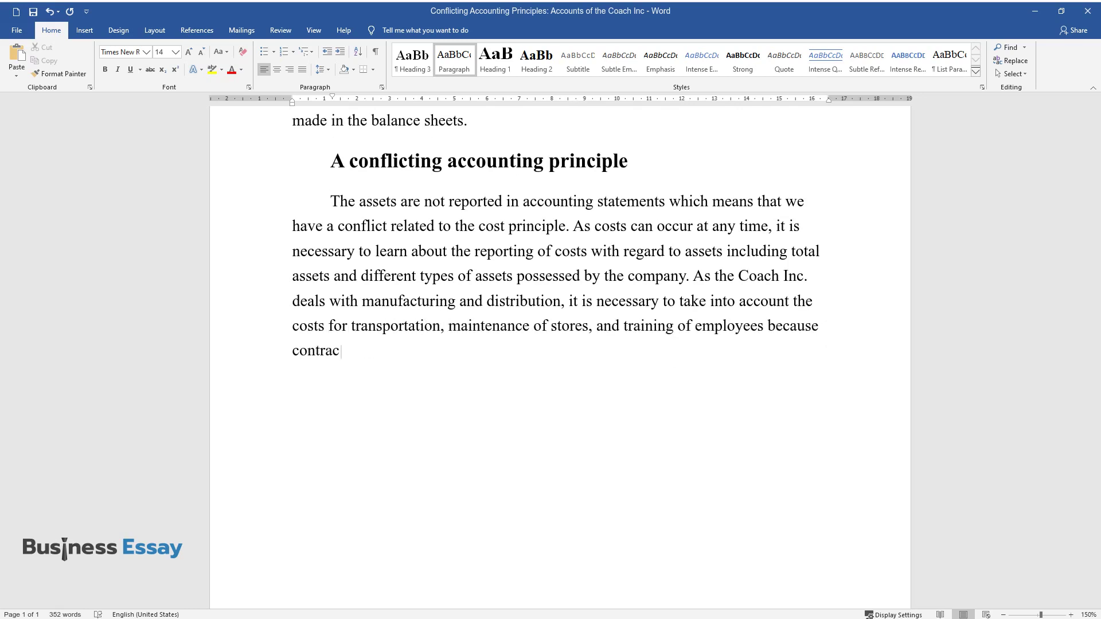
type("ts with transportation companies and")
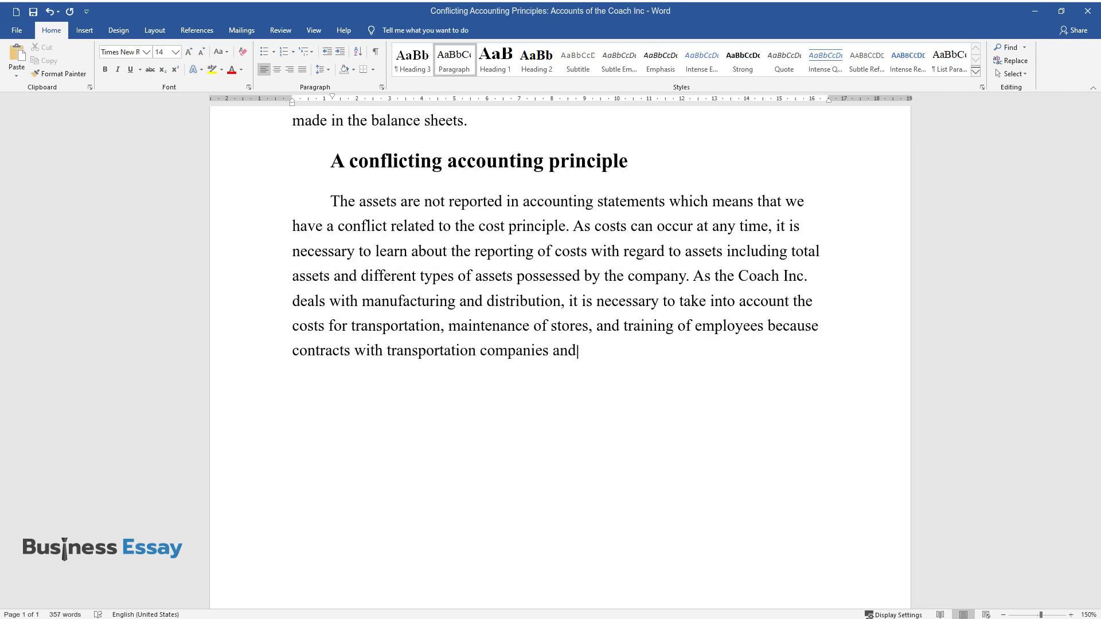
type(" other organizations can be signed i")
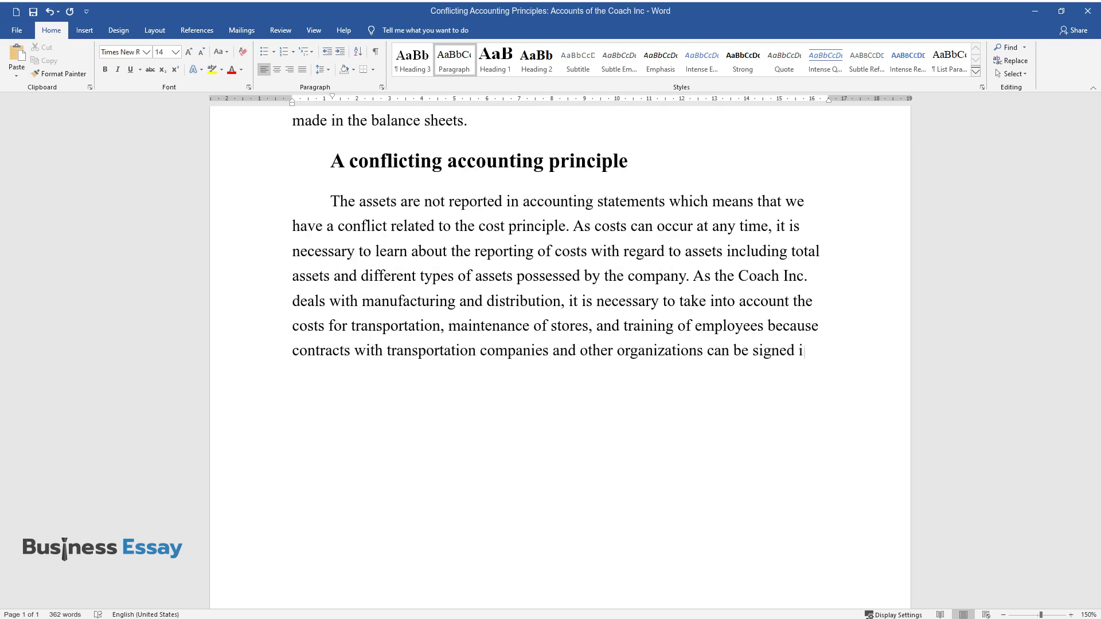
type("n a previous year but affect the cos")
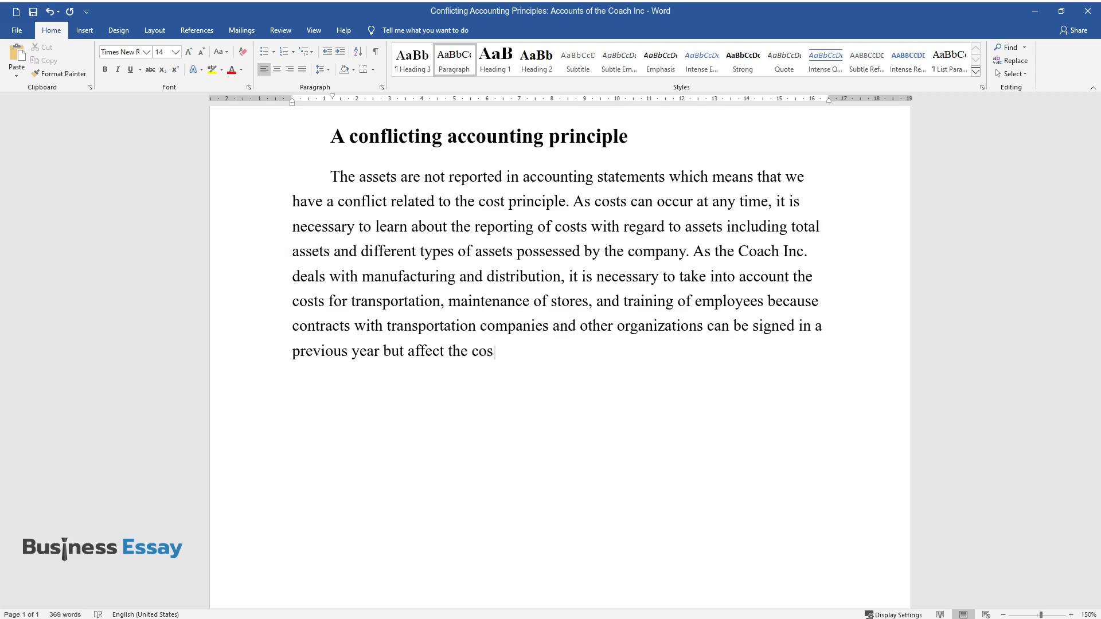
type("ts and assets reported in this fisc")
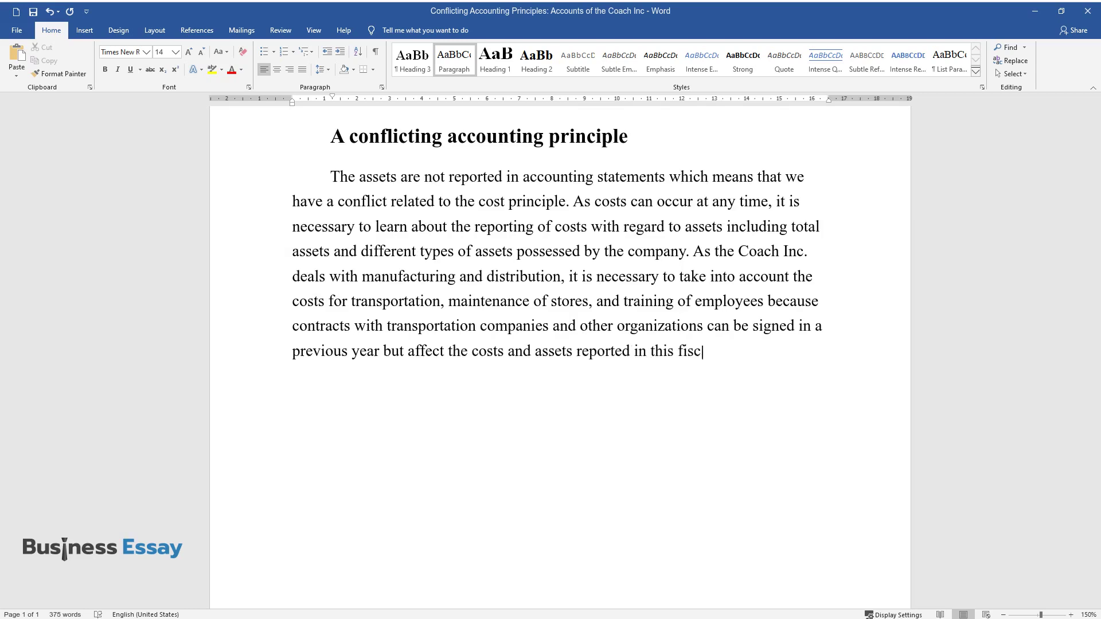
type("al year.")
key("ctrl+Return")
Add the 'Alternative courses of action' heading and its paragraph ending 'building of intangible value.'
type("Altern")
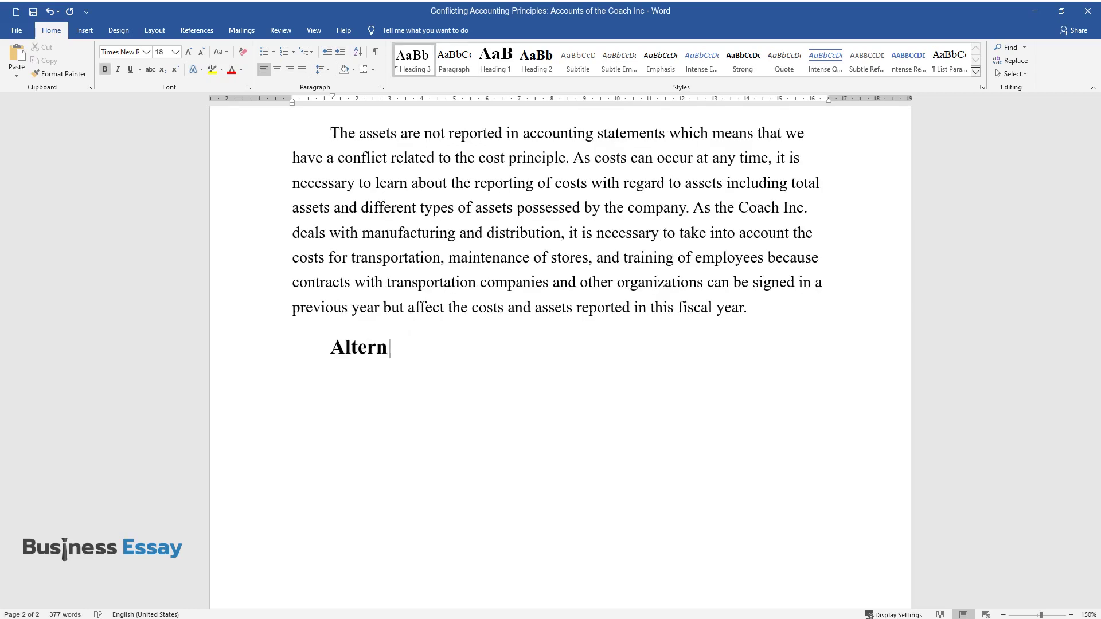
type("ative courses of action")
key("Return")
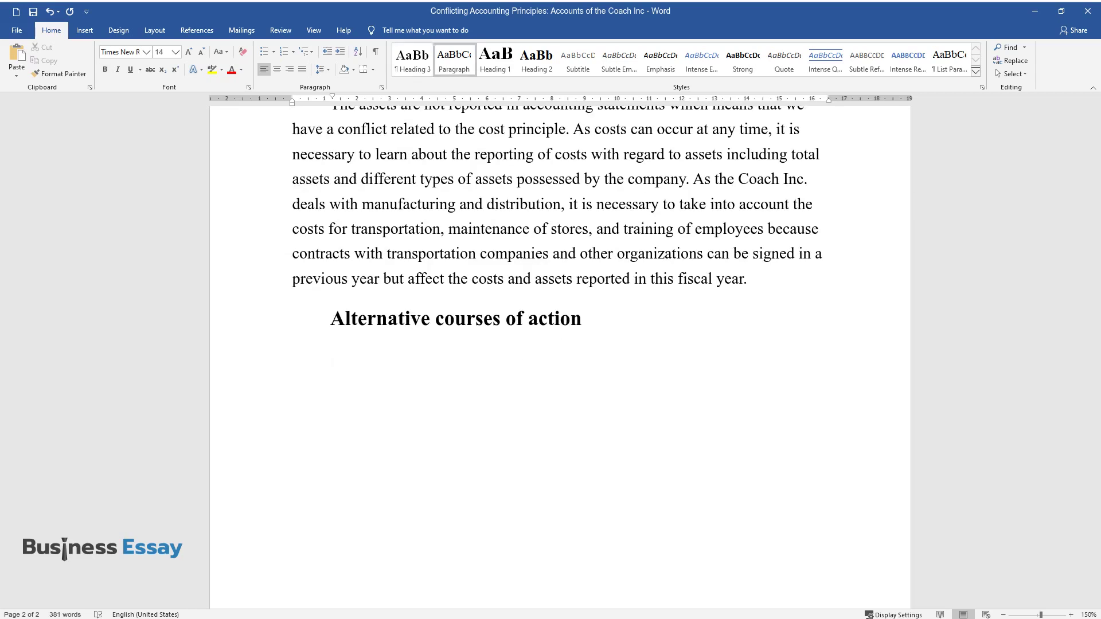
type("The company can includ")
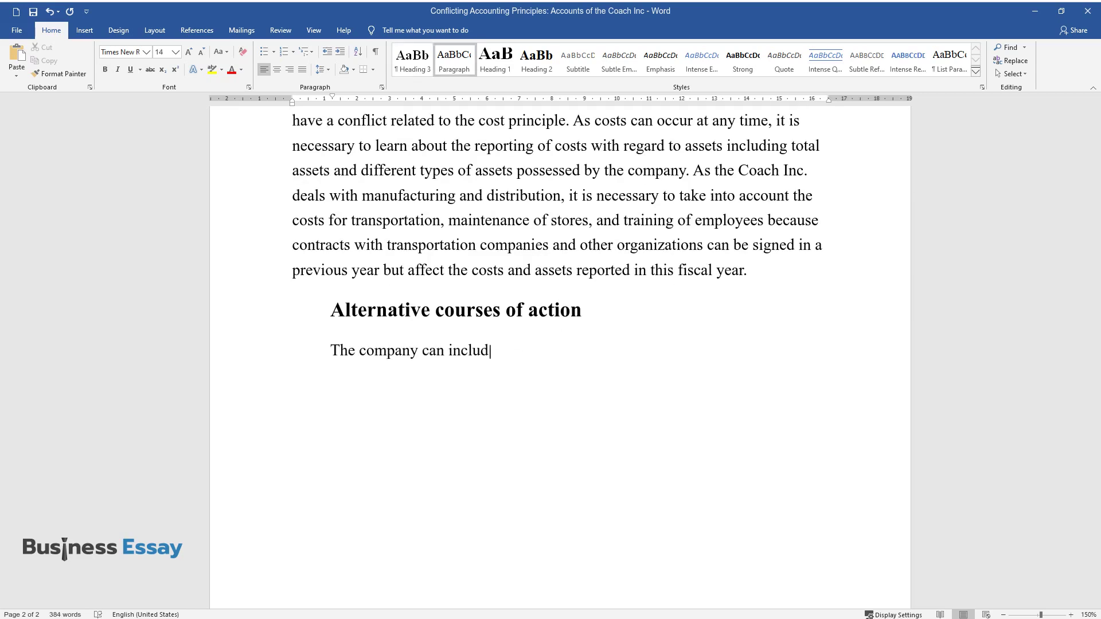
type("e the costs and other types of expend")
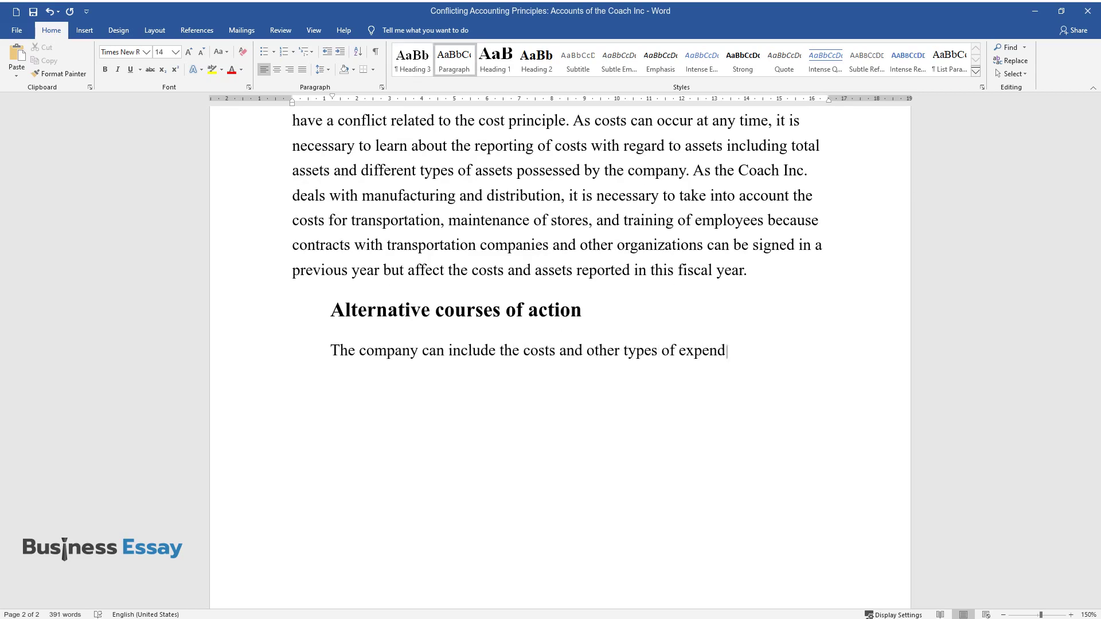
type("itures into accounting statements so")
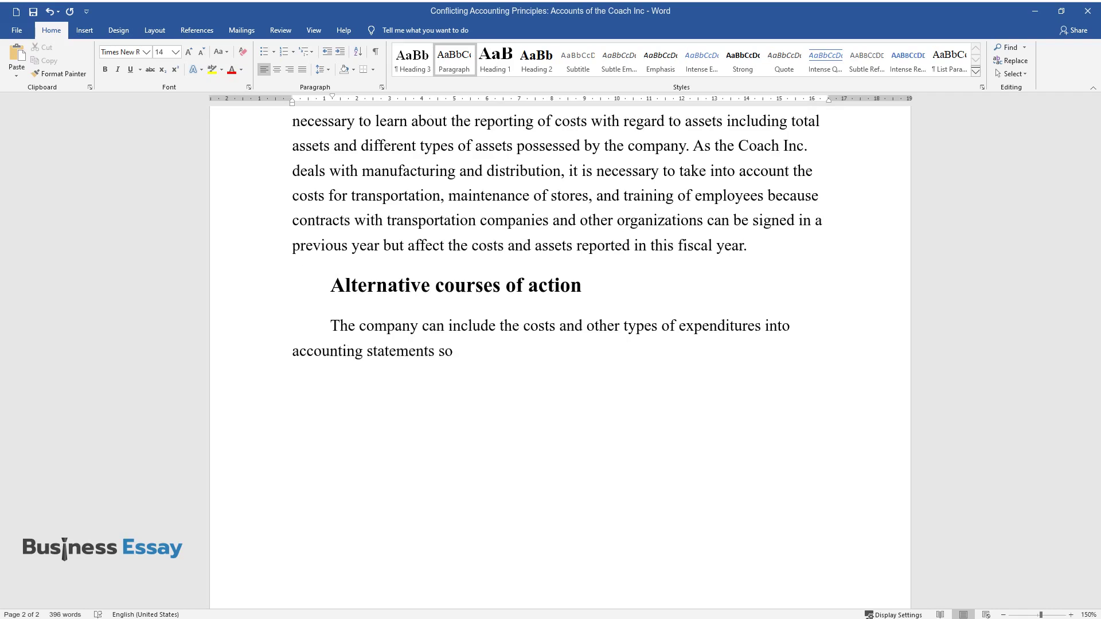
type(" that it was easier to analyze the as")
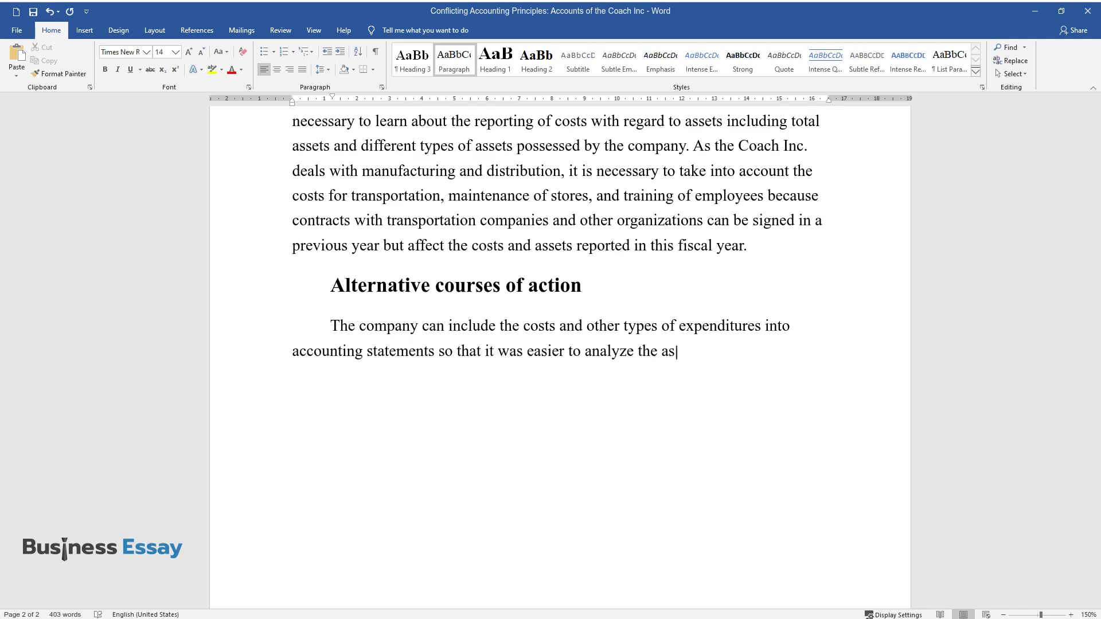
type("sets of the company and make plans f")
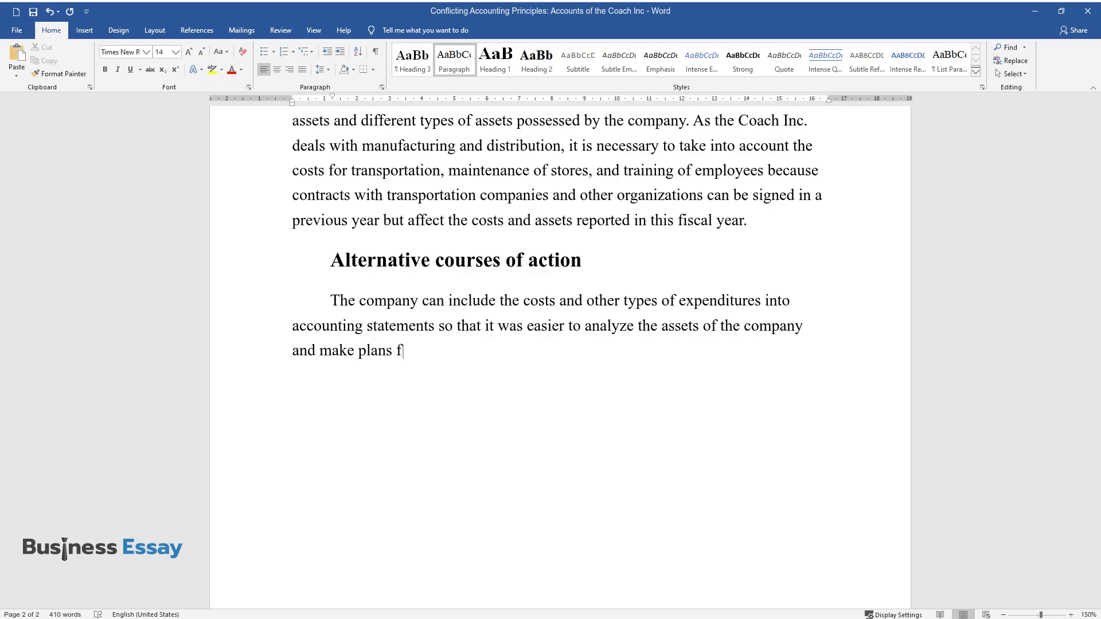
type("or future years in terms of necessar")
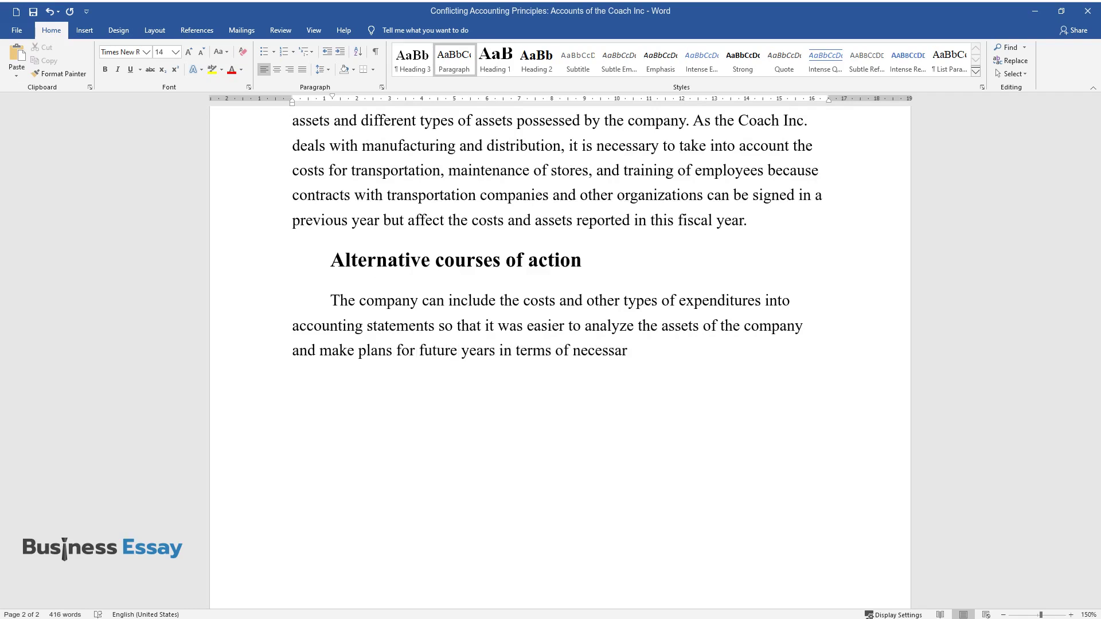
type("y costs that should be taken into account. As ")
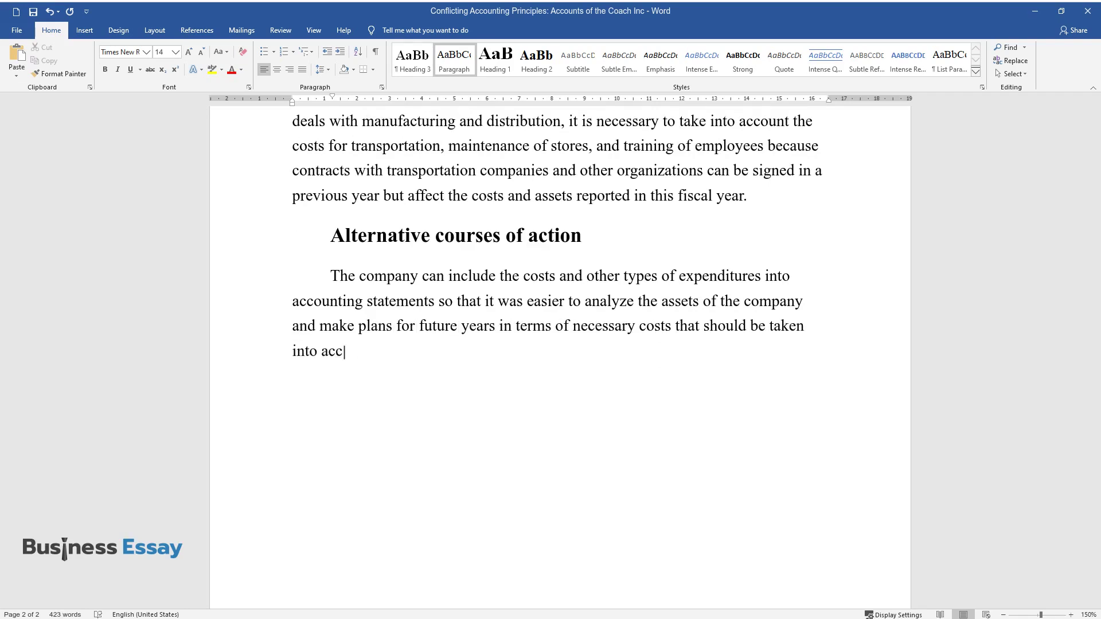
type("contracts may be signed for")
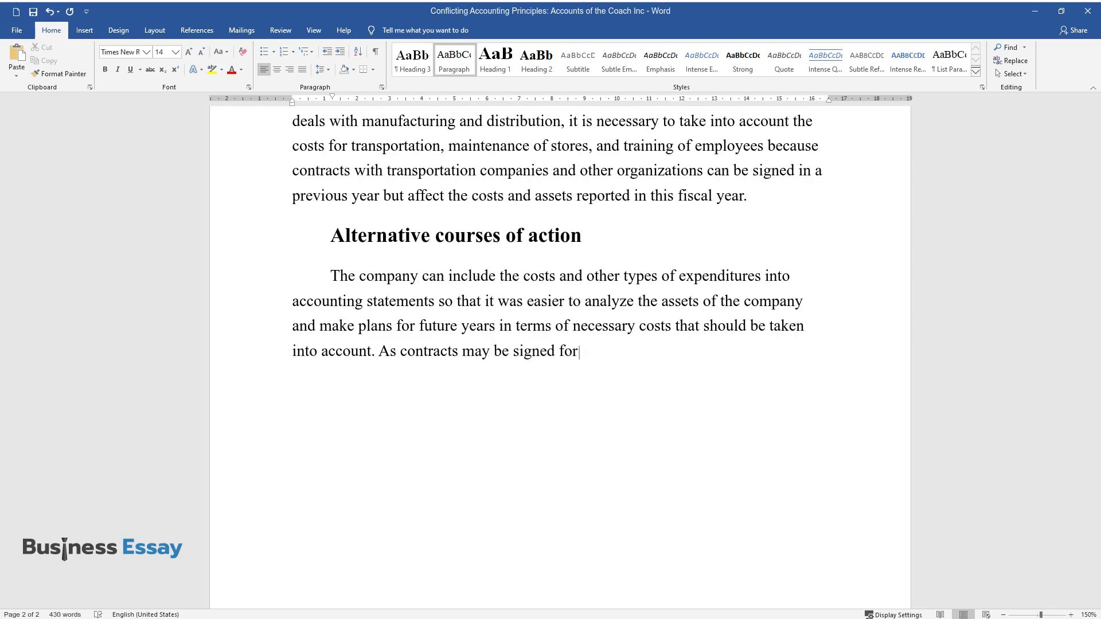
type(" several years, this fact should be")
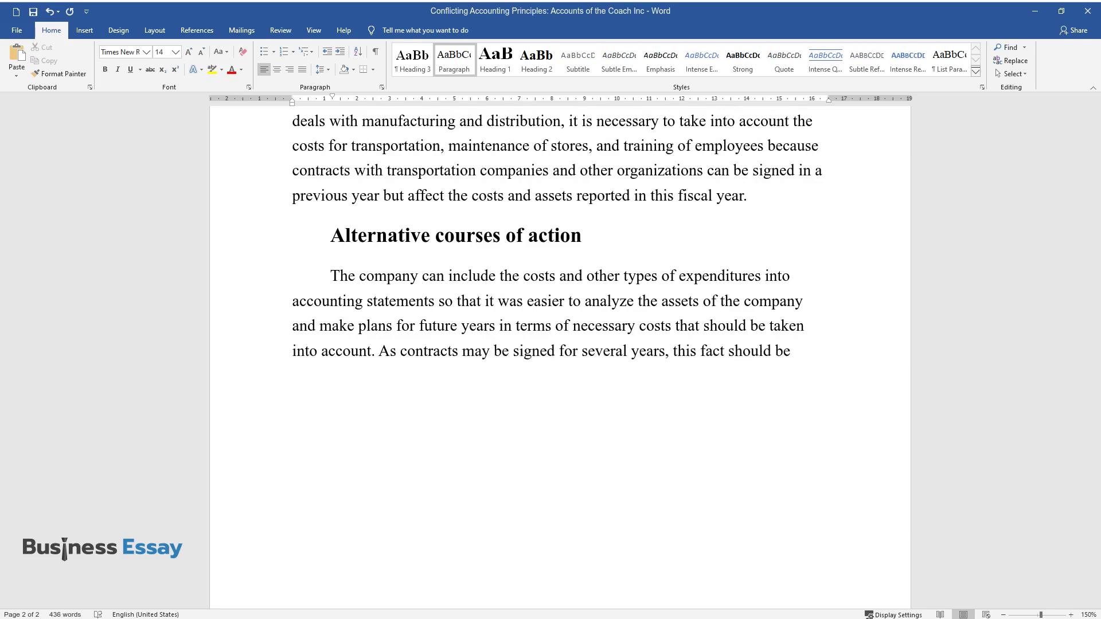
type(" taken into account. The major impact ")
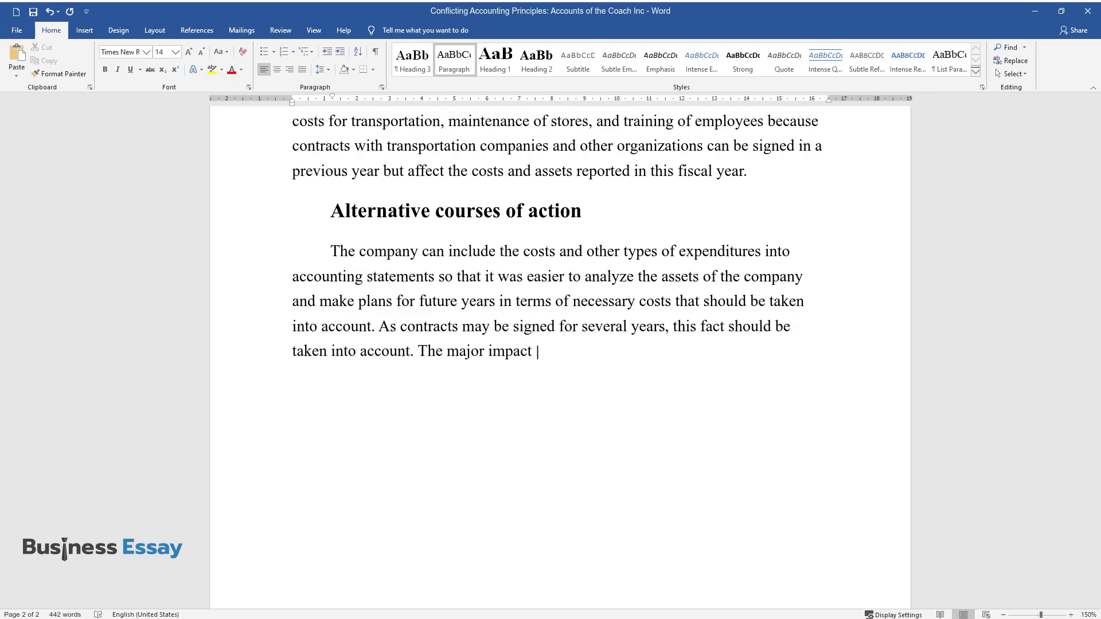
type("of this conflict in accounting princ")
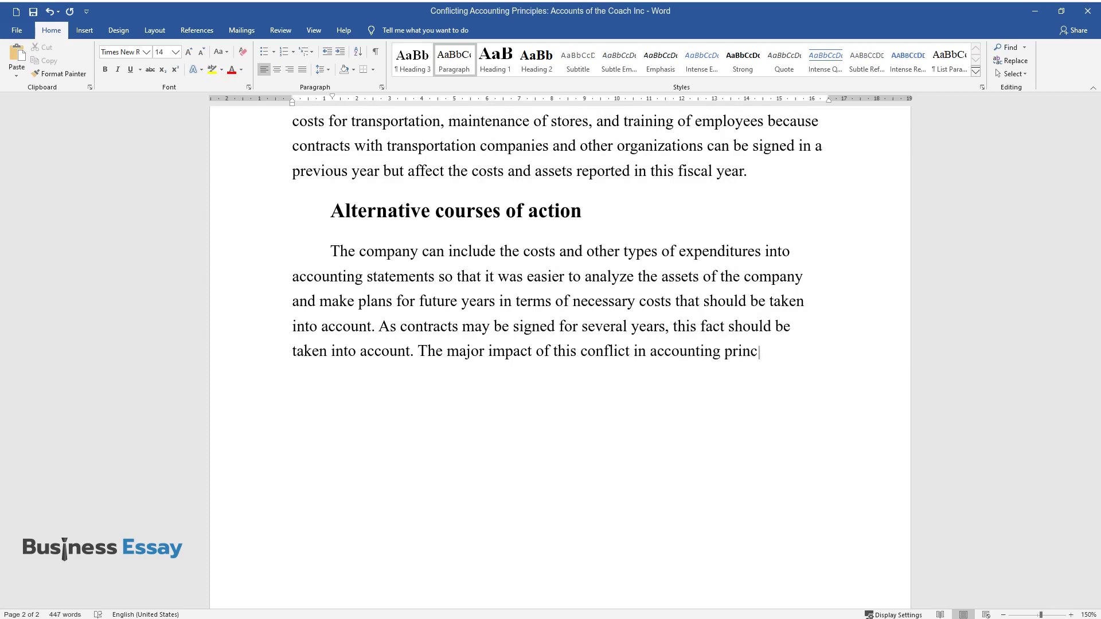
type("iples concerns the assessment of tot")
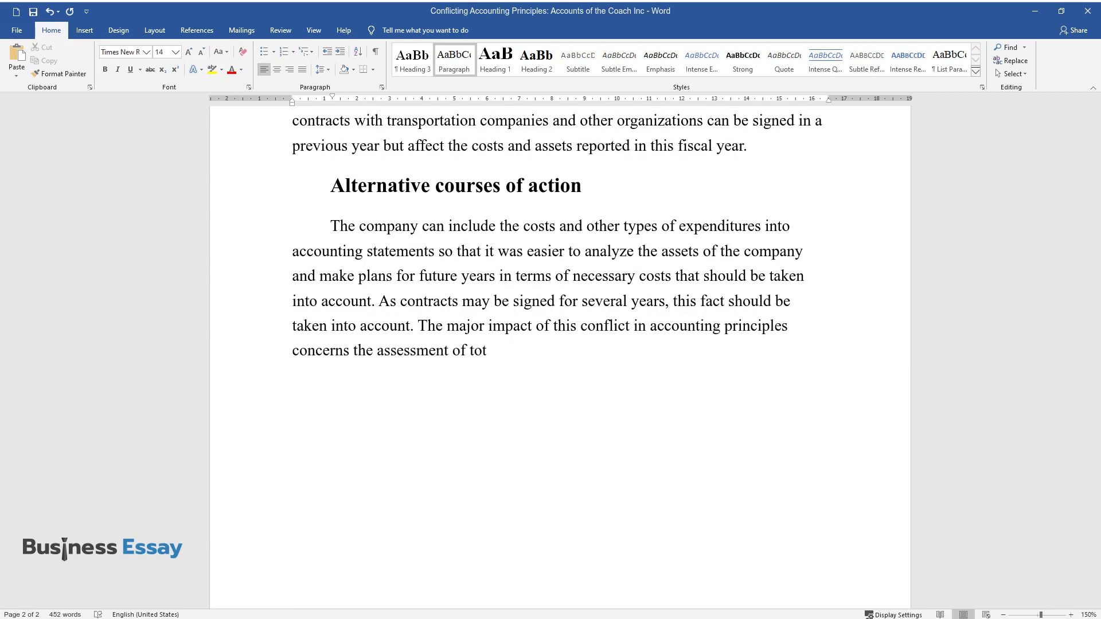
type("al assets with regard to costs that s")
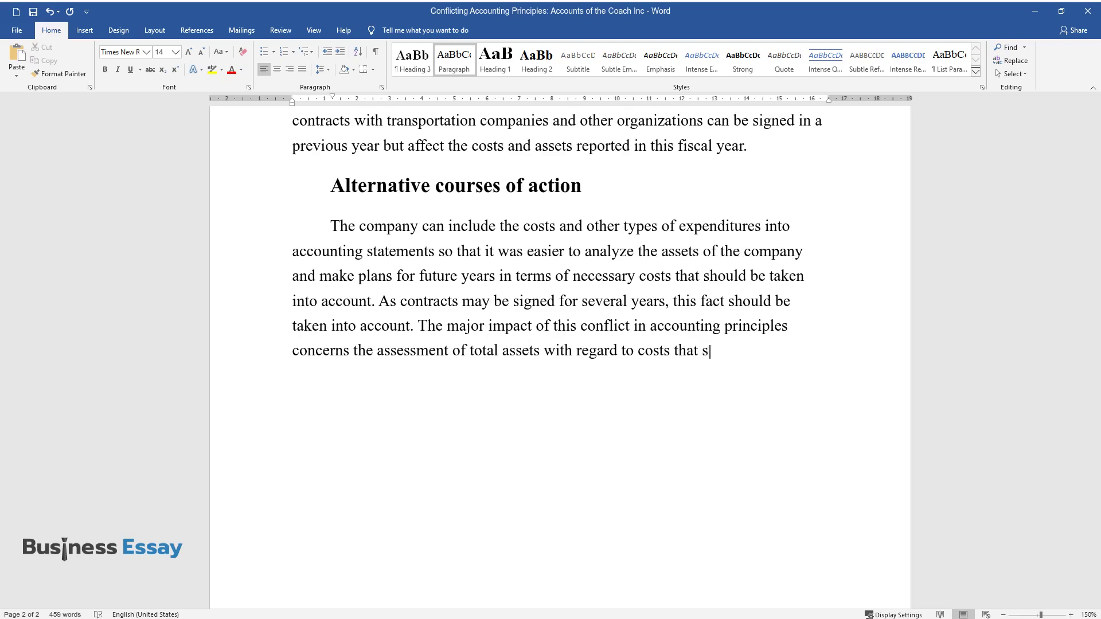
type("hould be spent on other issues than")
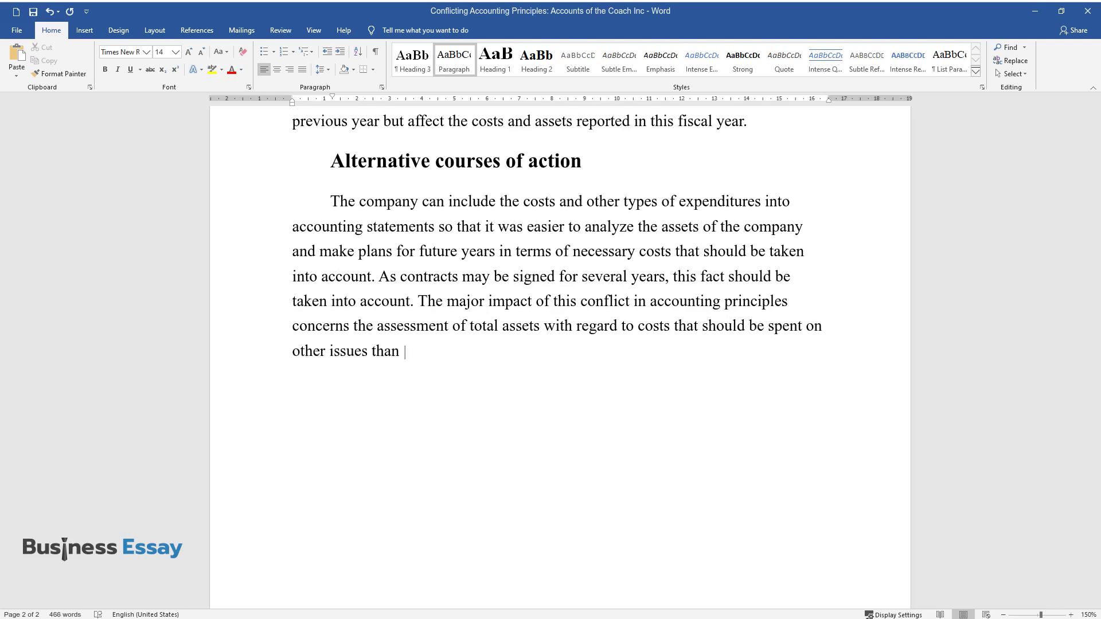
type("building of intangible value.")
key("Return")
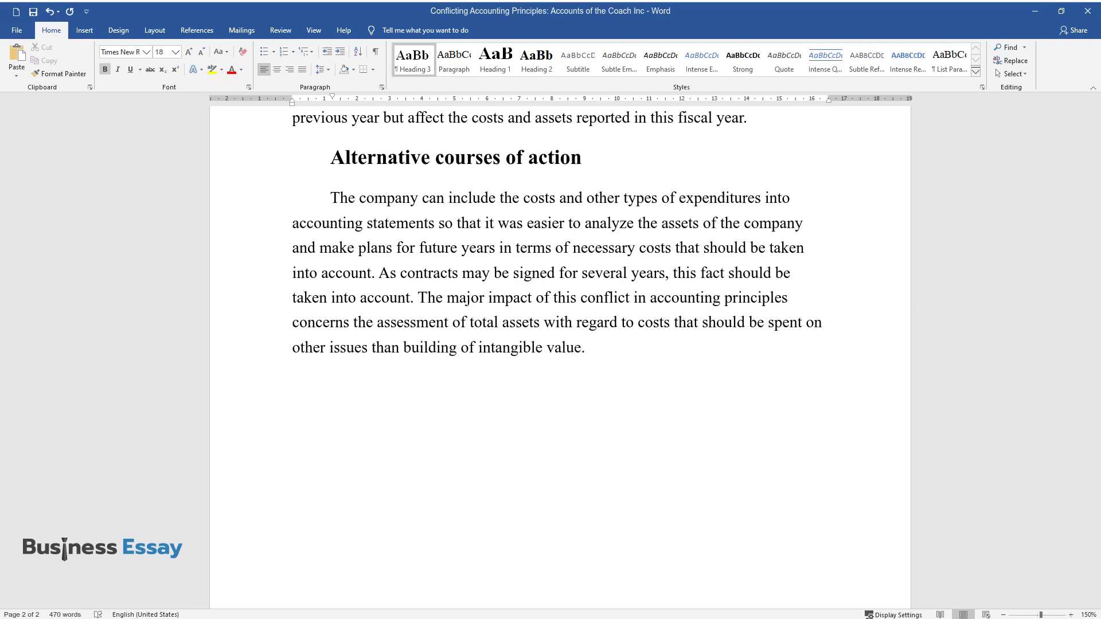
Add the 'Recommendations' heading and its paragraph on assets, liabilities and expenditures, ending 'overall situation.'
type("Recommendations")
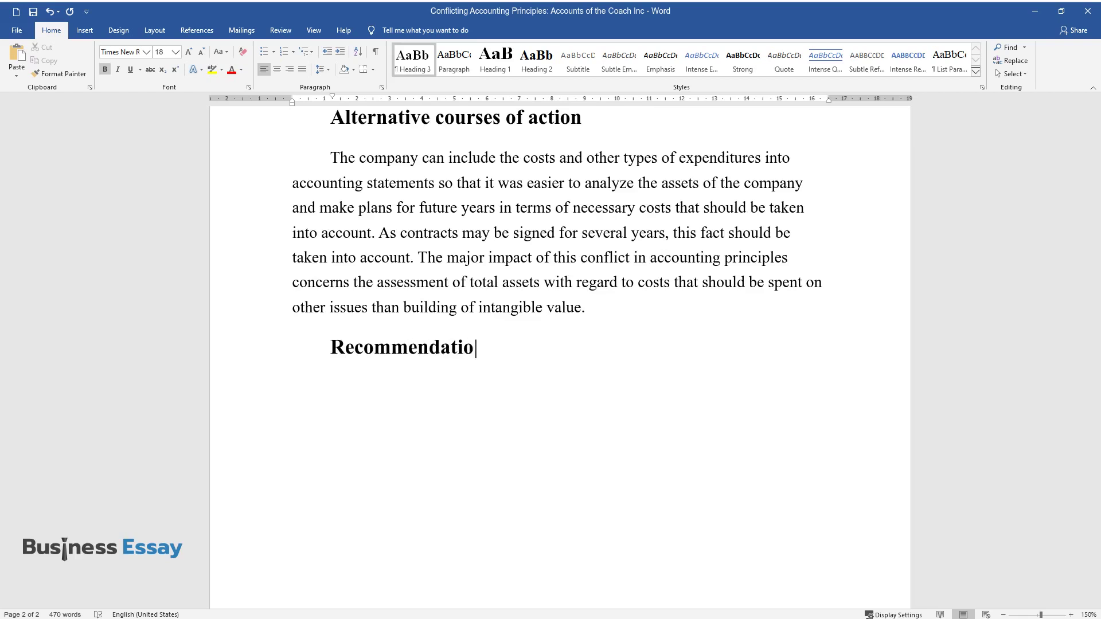
key("Return")
type("The organiz")
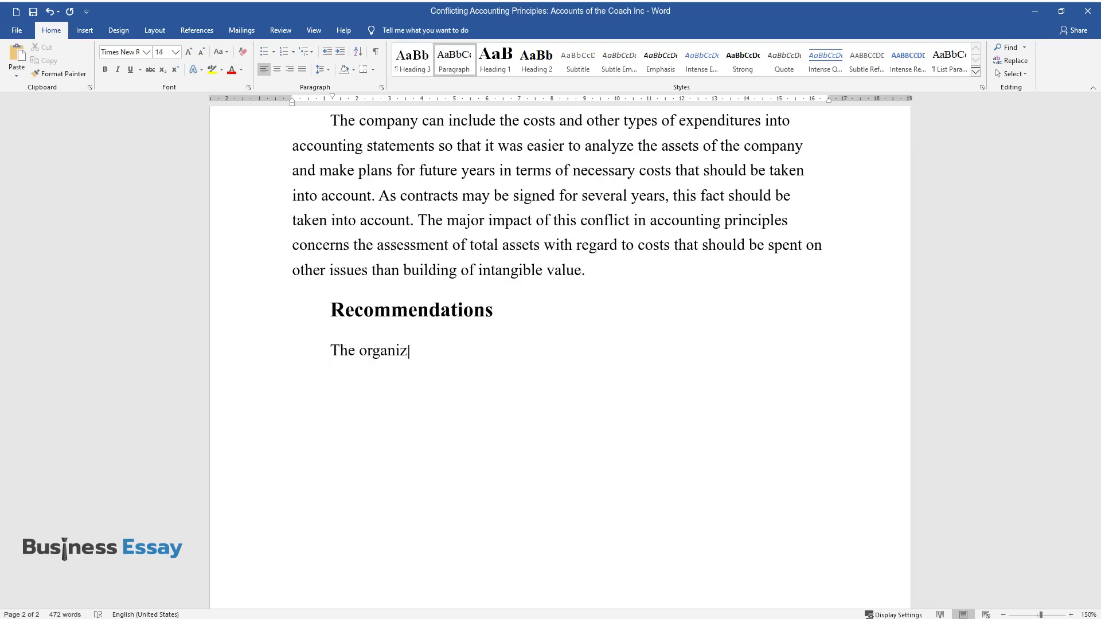
type("ation's accounting practices includ")
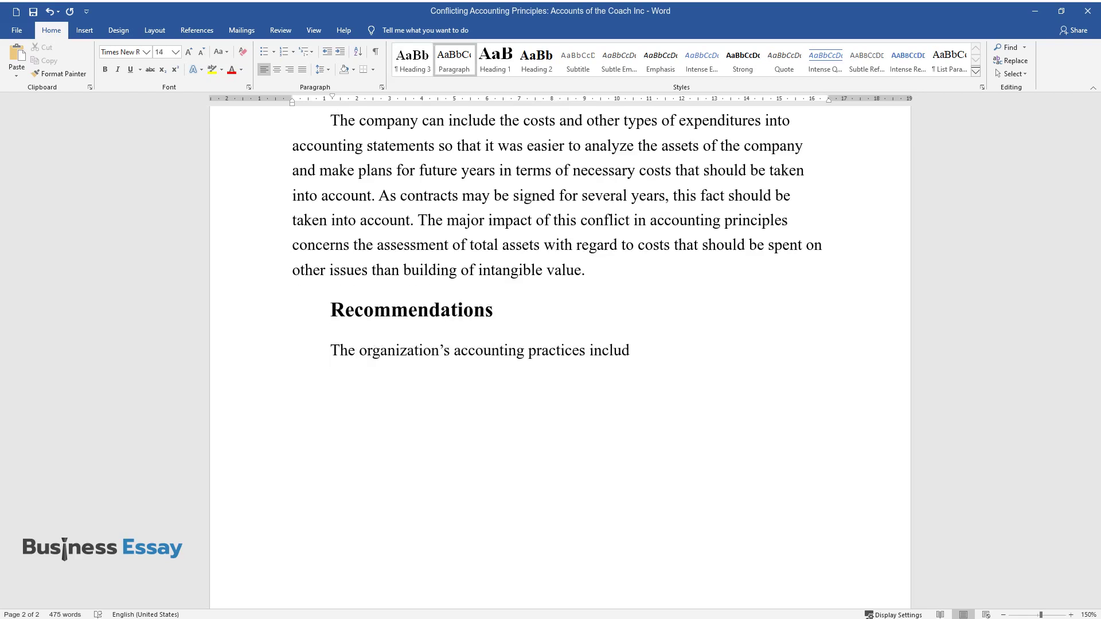
type("e the assessment of assets, liabili")
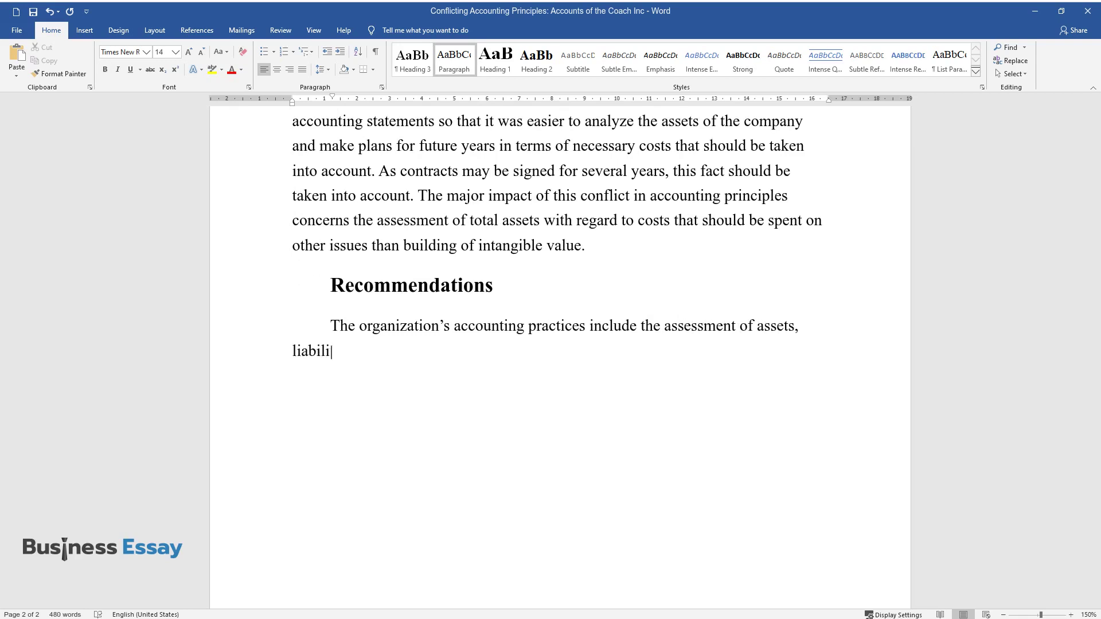
type("ties, stockholders' equities, and p")
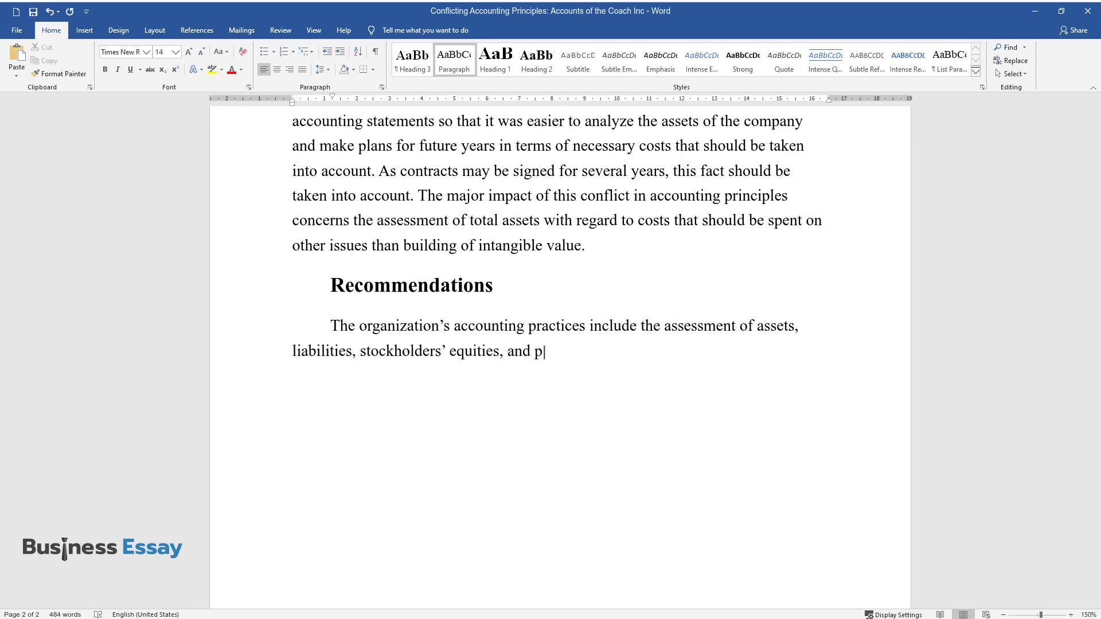
type("ayable accounts. In this respect, i")
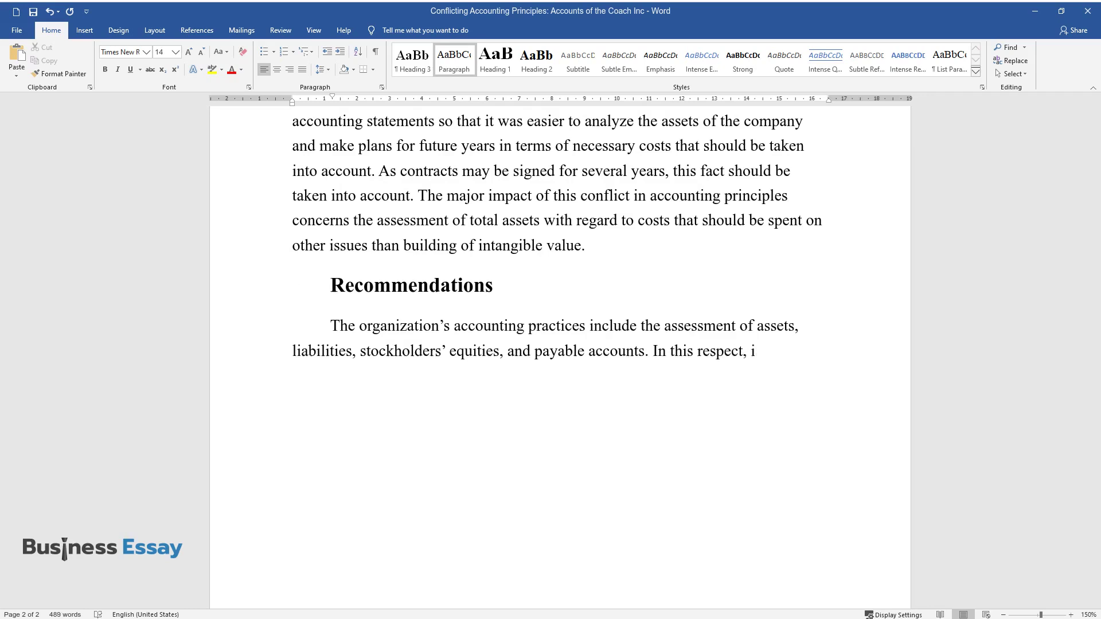
type("t is necessary to use information about the")
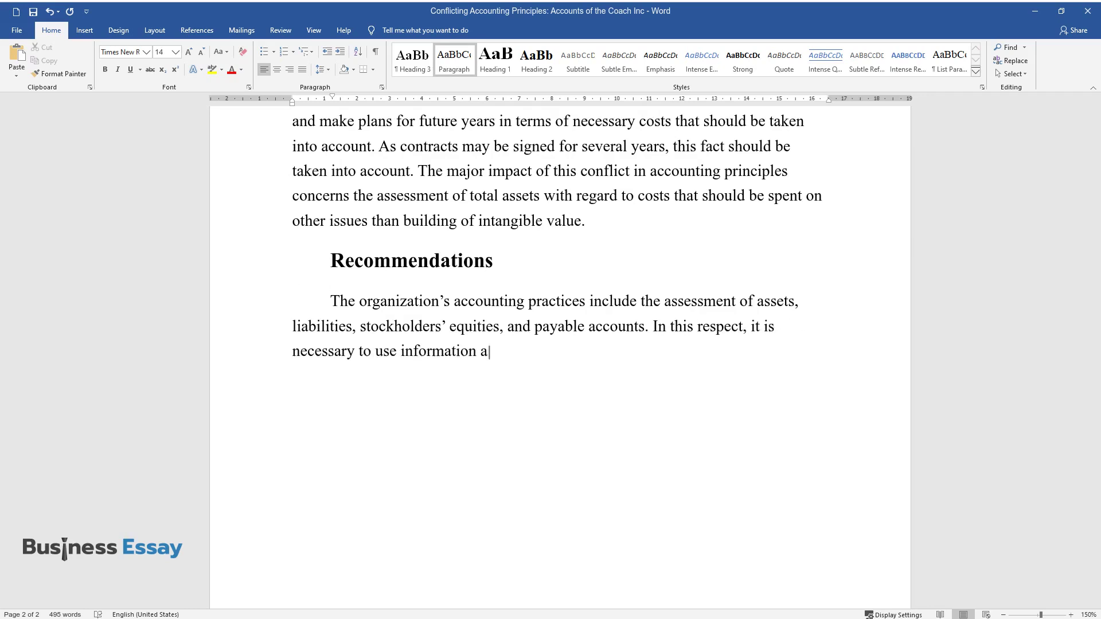
type(" conflicting accounting pri")
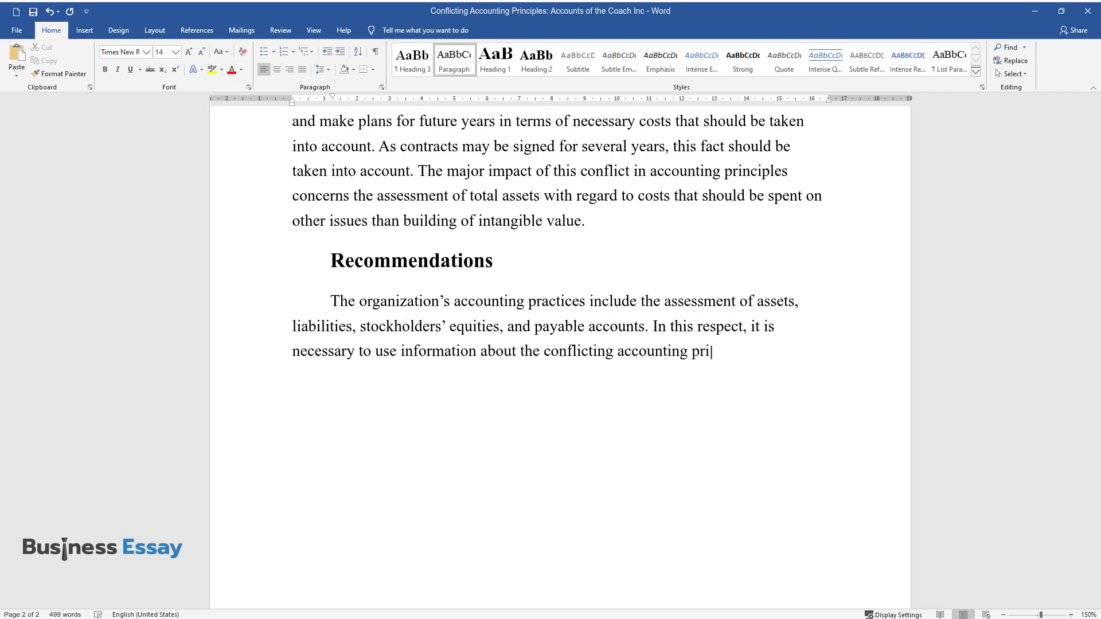
type("nciples with regard to the")
type(" accounti")
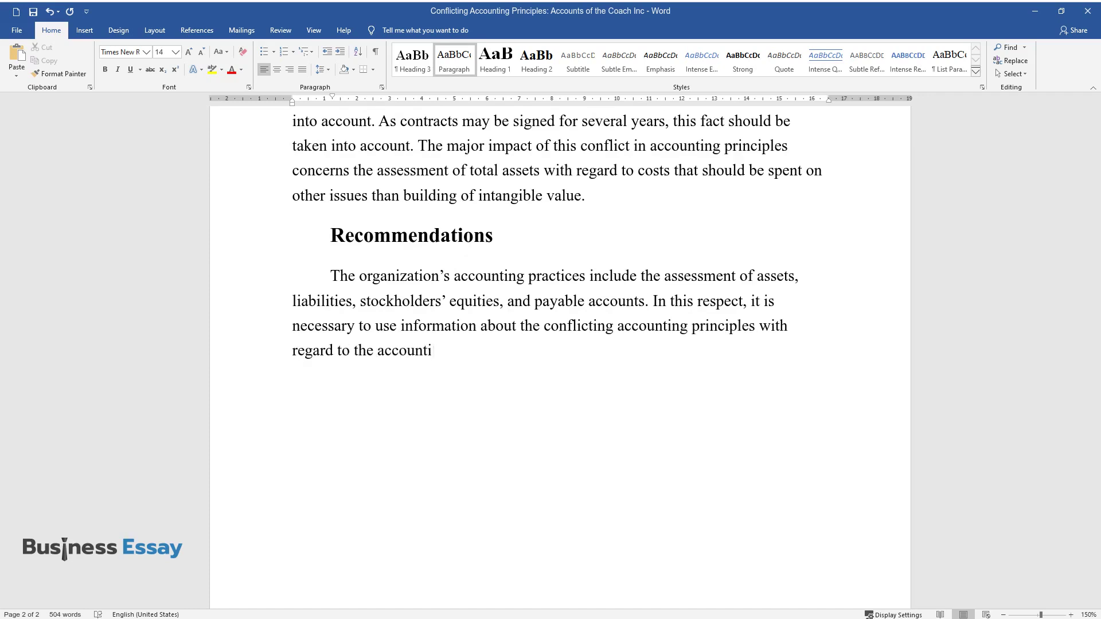
type("ng processes of the Coach Inc. and ")
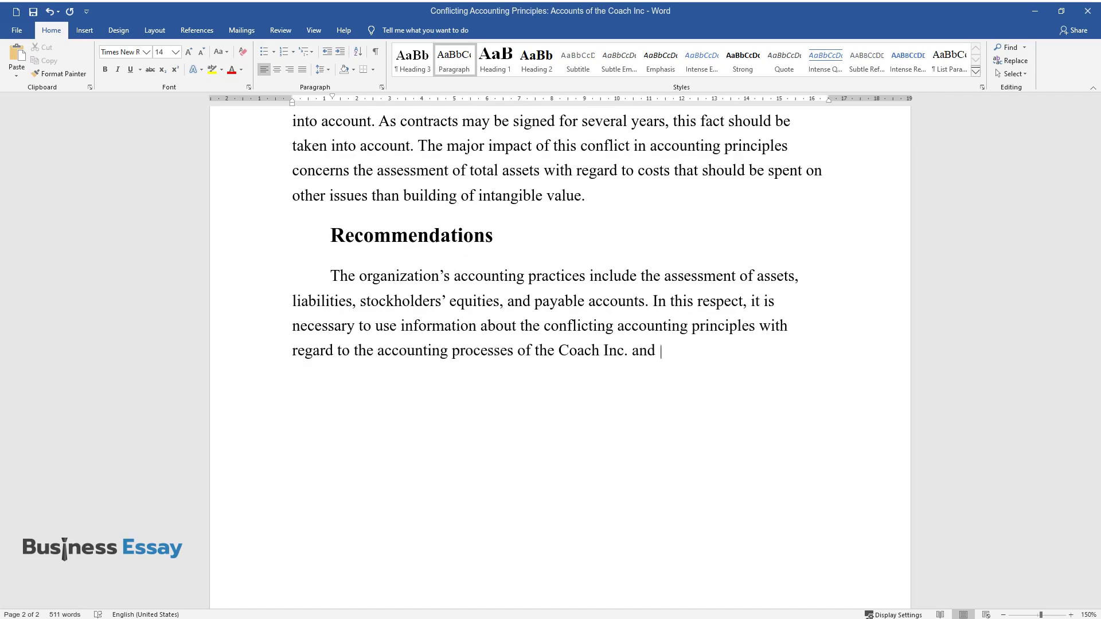
type("accounting-related departments. It ")
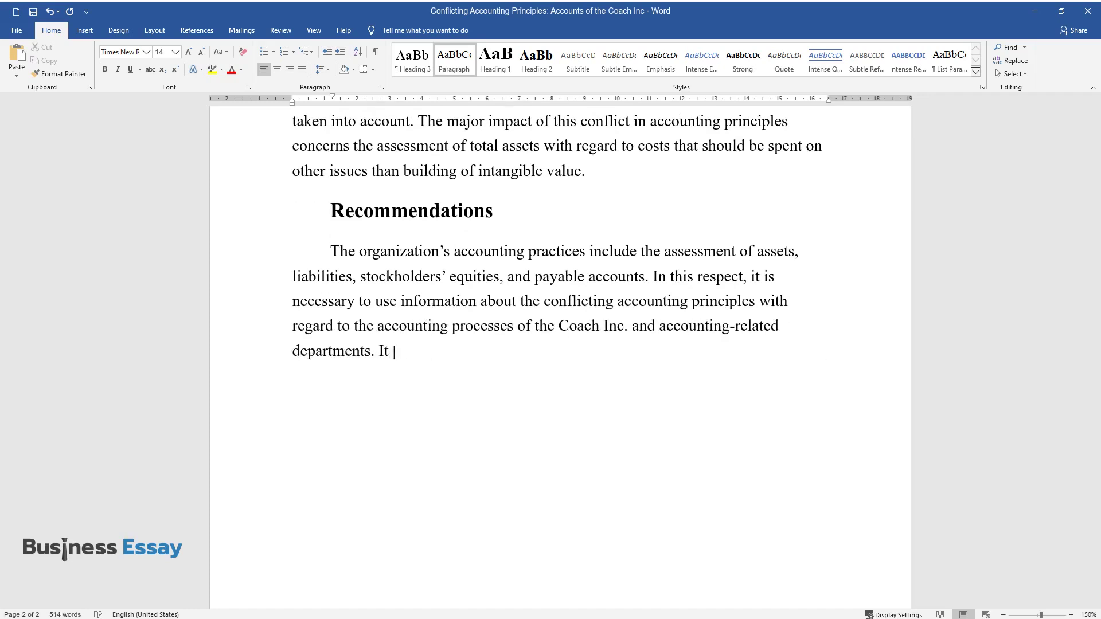
type("is possible to include the reports a")
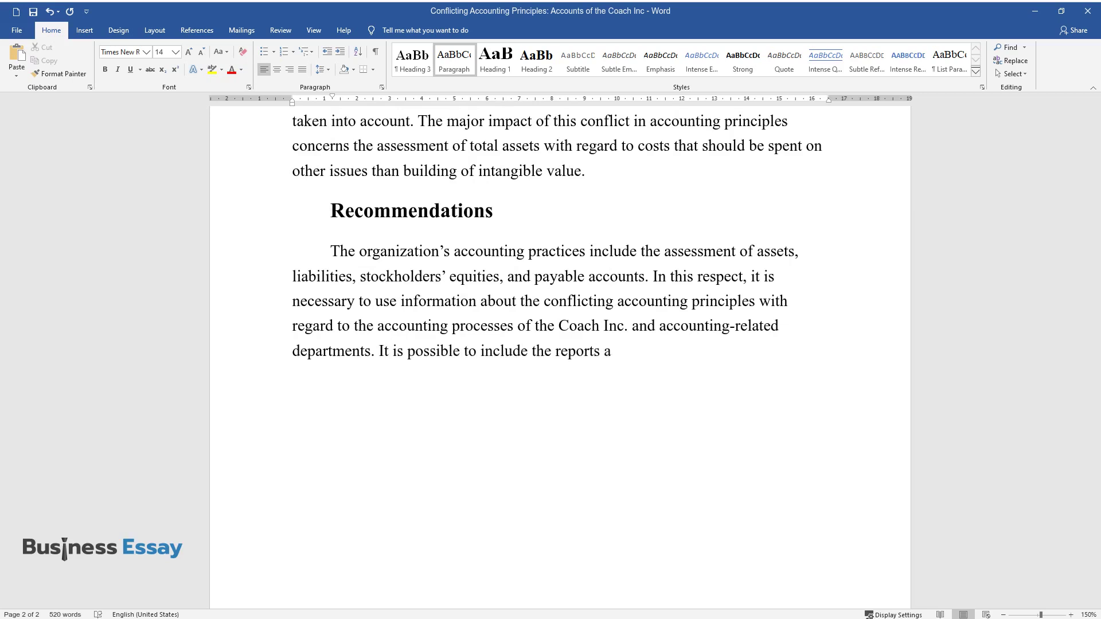
type("bout expenditures into accounting statements in order to have")
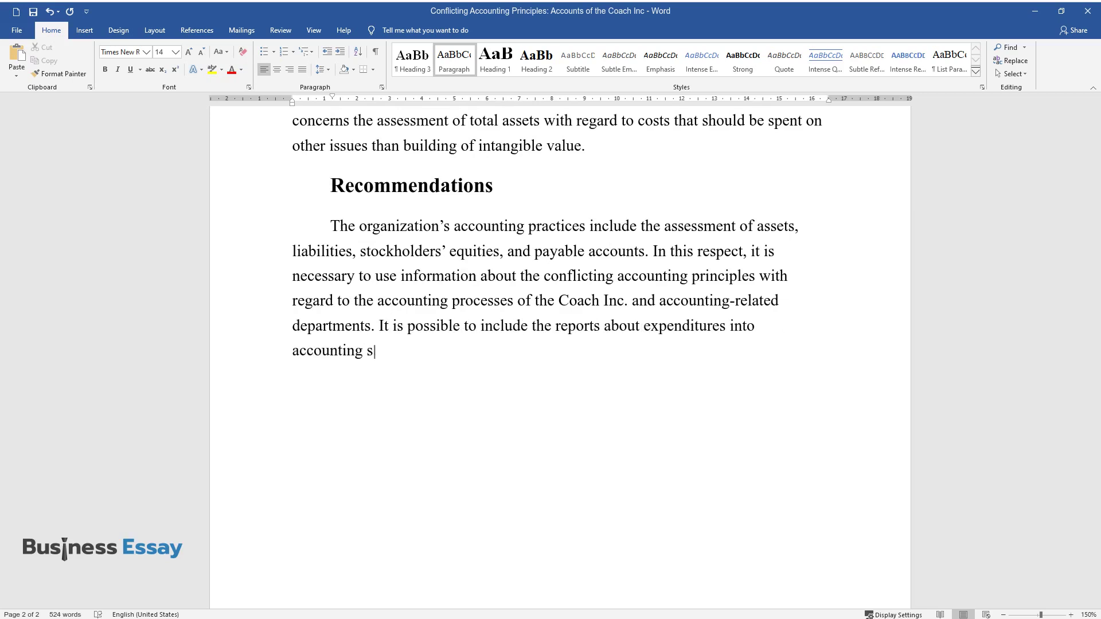
type(" an adequ")
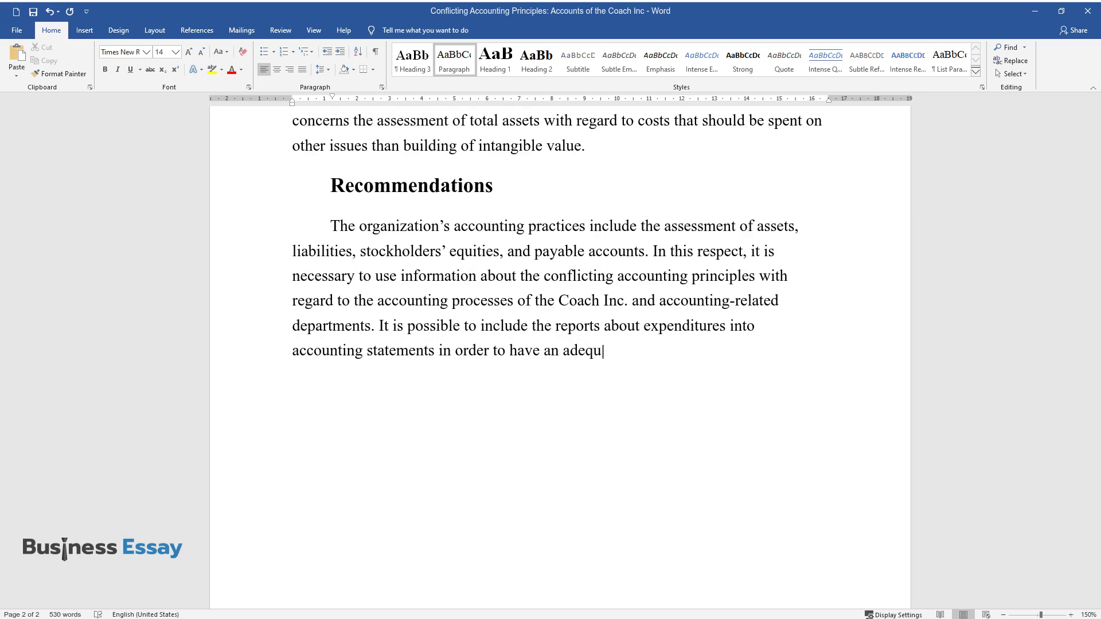
type("ate vision of the overall situation.")
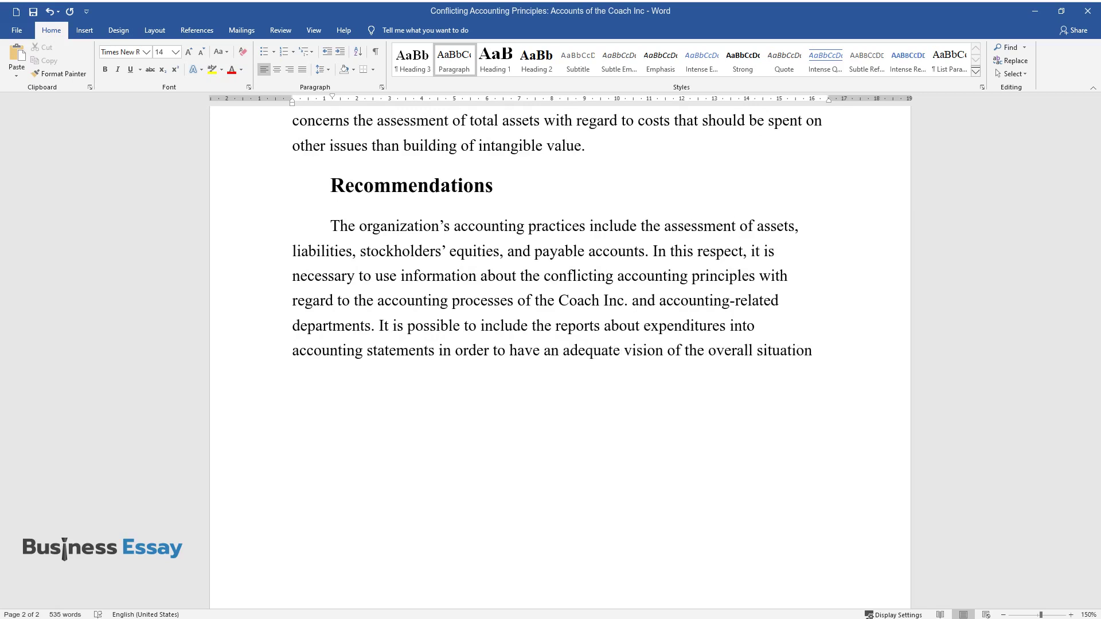
key("Return")
Add the heading 'Using the right analysis tool will compensate for inexperienced managers' and its paragraph
type("\"Using the right analysis t")
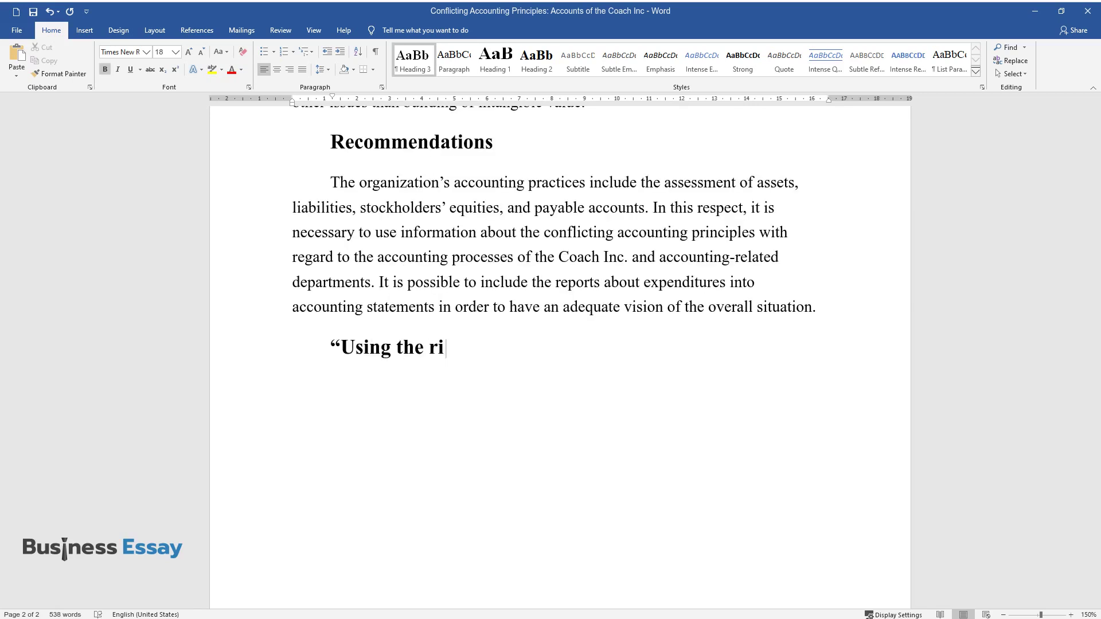
type("ool will compen")
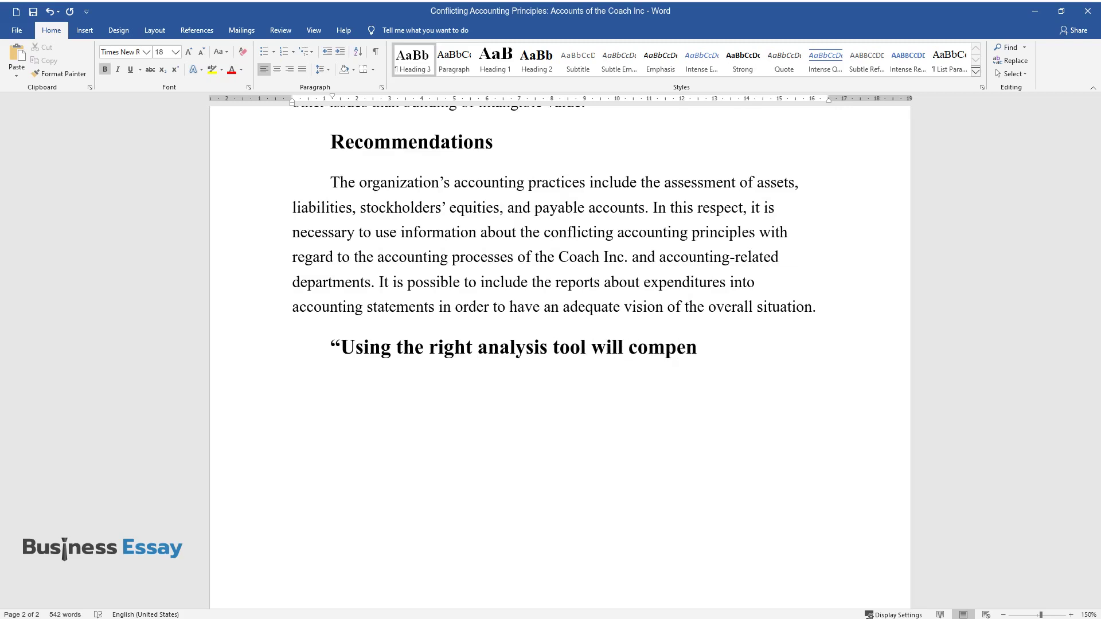
type("sate for inexperienced manager")
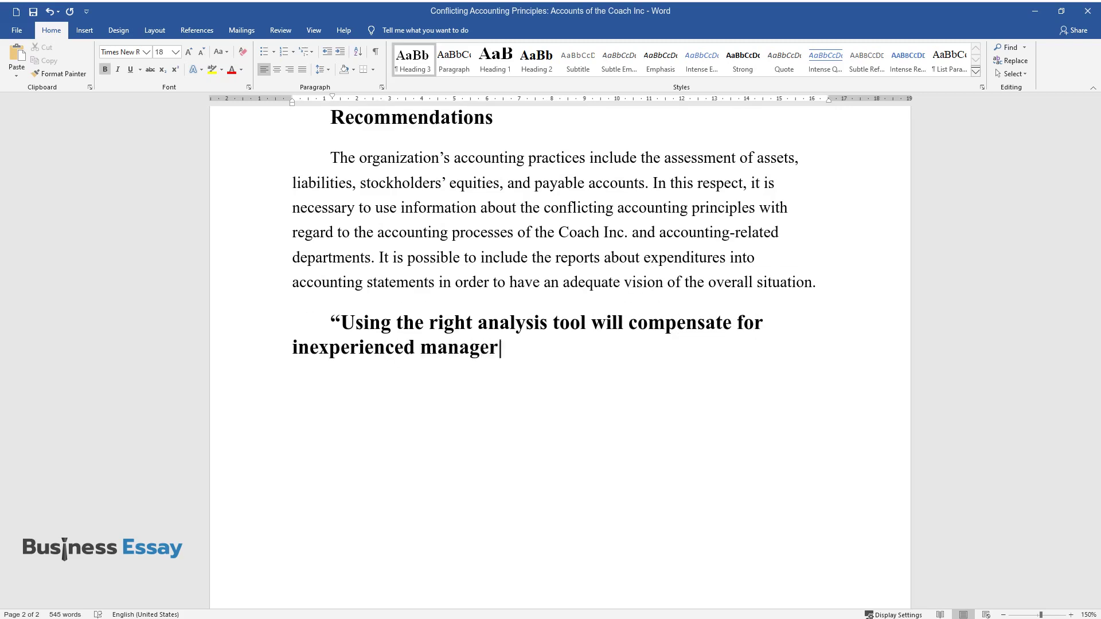
type("s\"")
key("Return")
type("An approp")
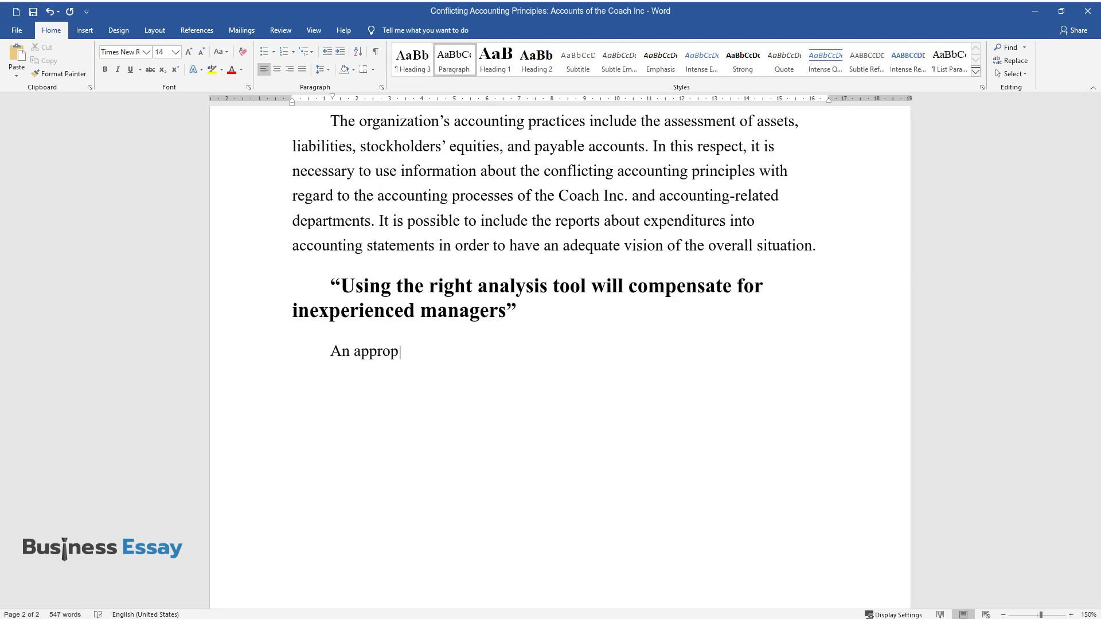
type("riate analysis tool used by managers")
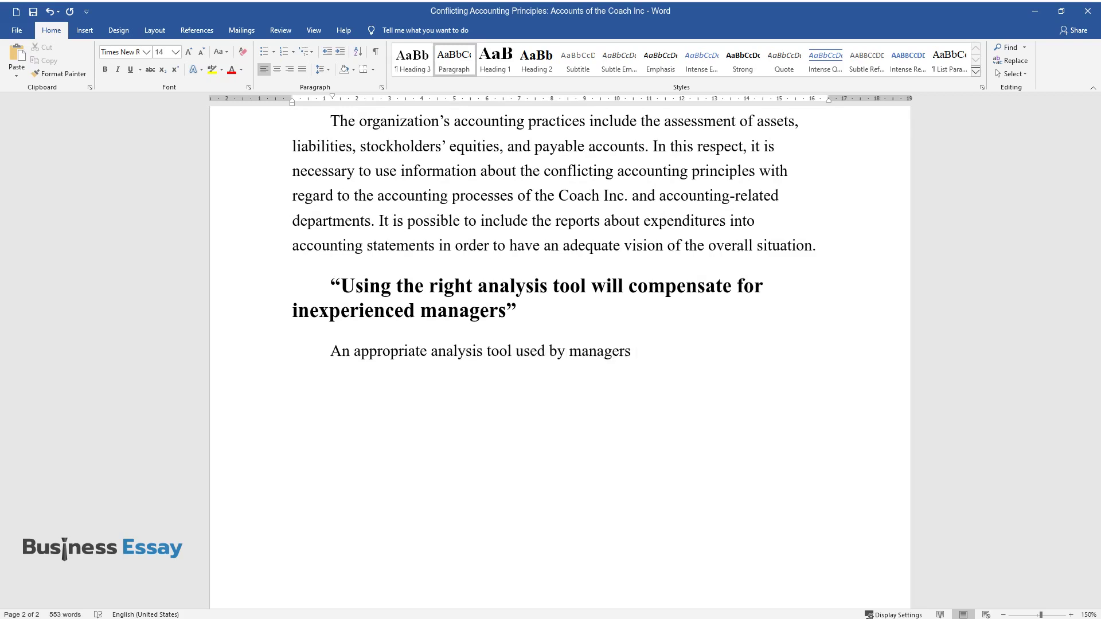
type(" can be considered an effective substi")
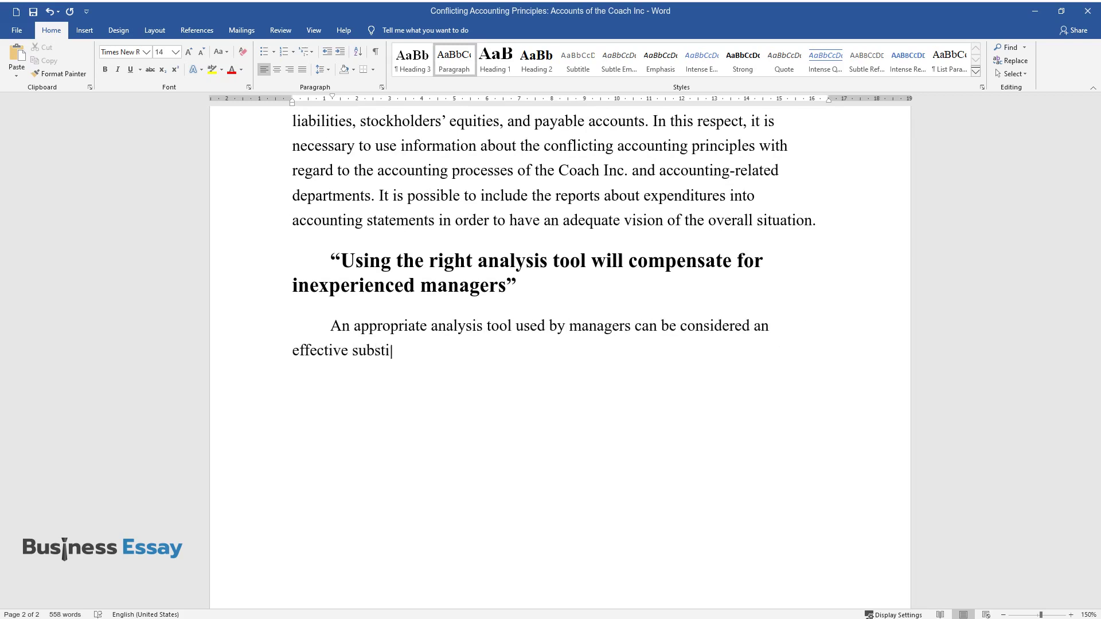
type("tute for inexperienced managers becau")
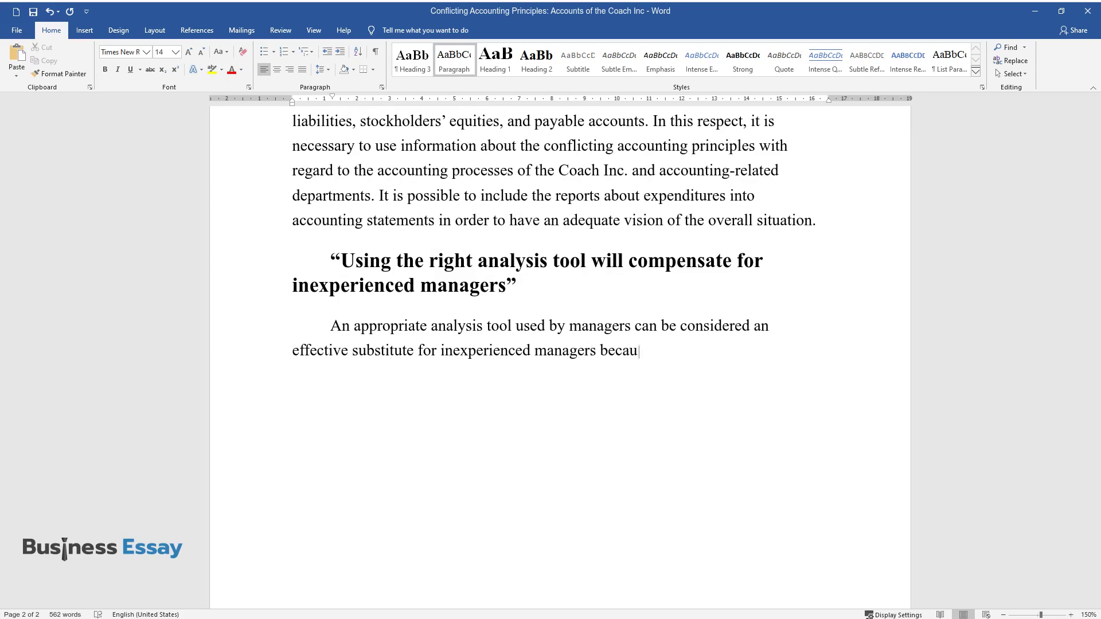
type("se the manager’s responsibilities inc")
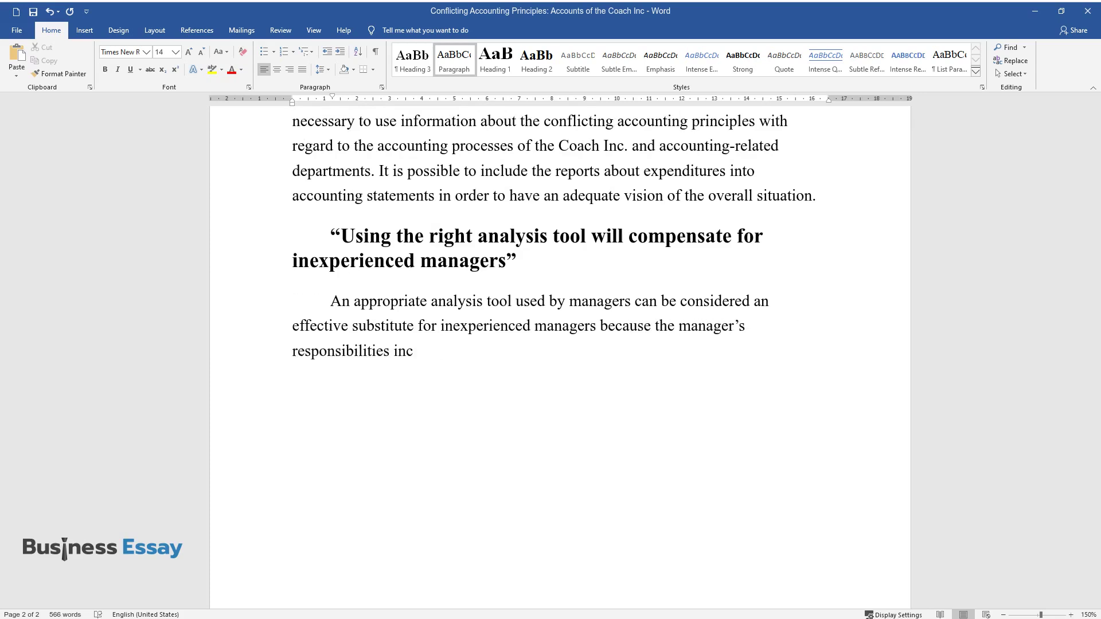
type("lude analysis and evaluation of the e")
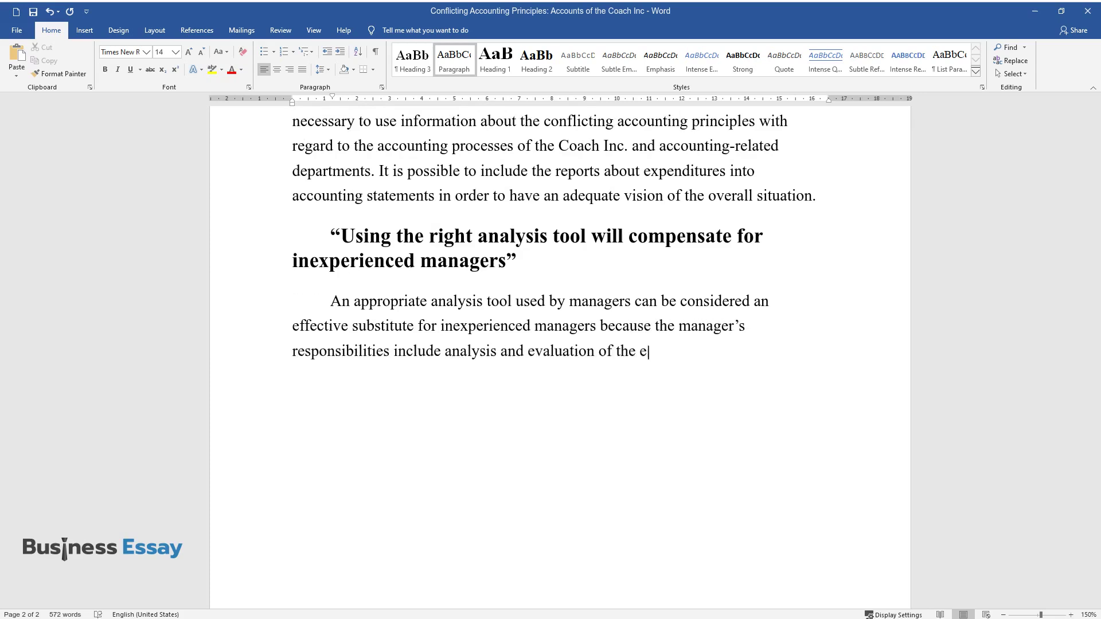
type("ffectiveness of the company’s and employees’ p")
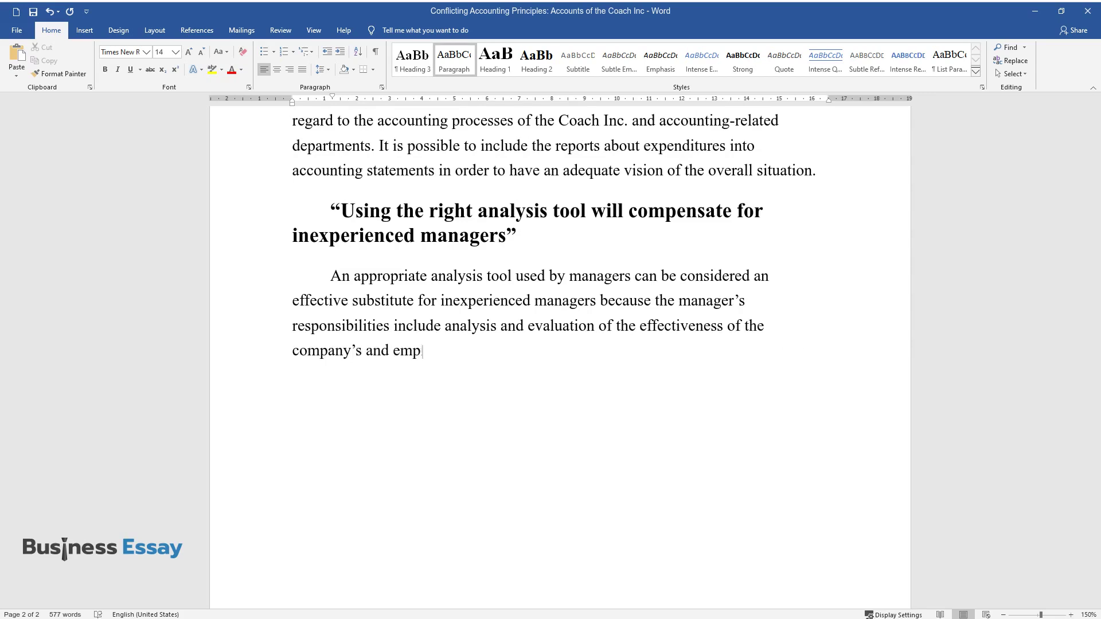
type("erformance. In this respect,")
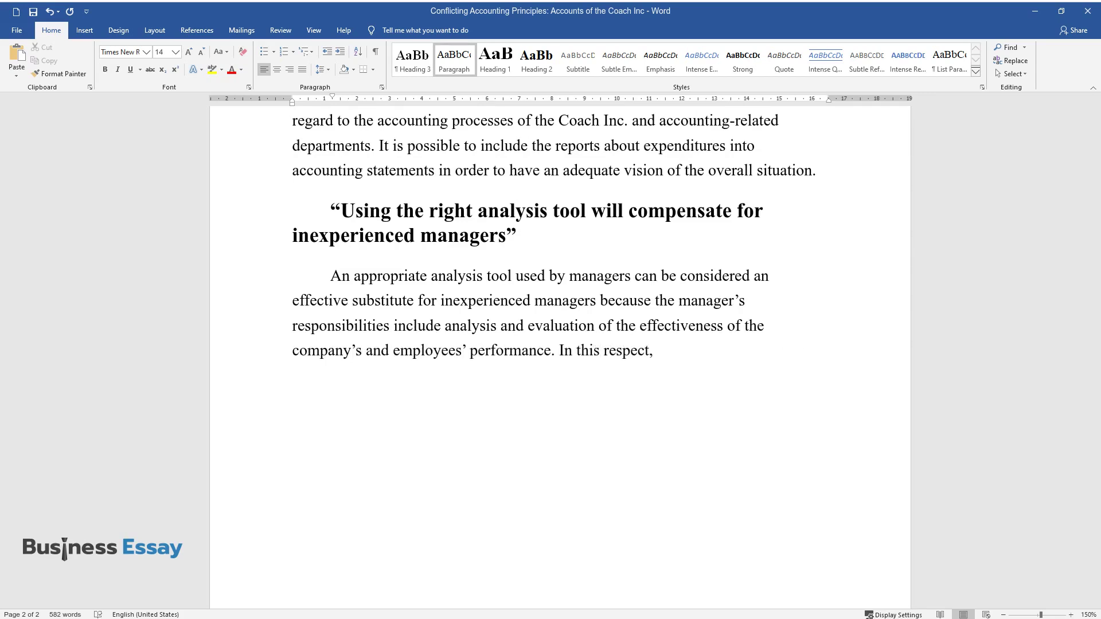
type(" it is necessary to make the manager knowledge")
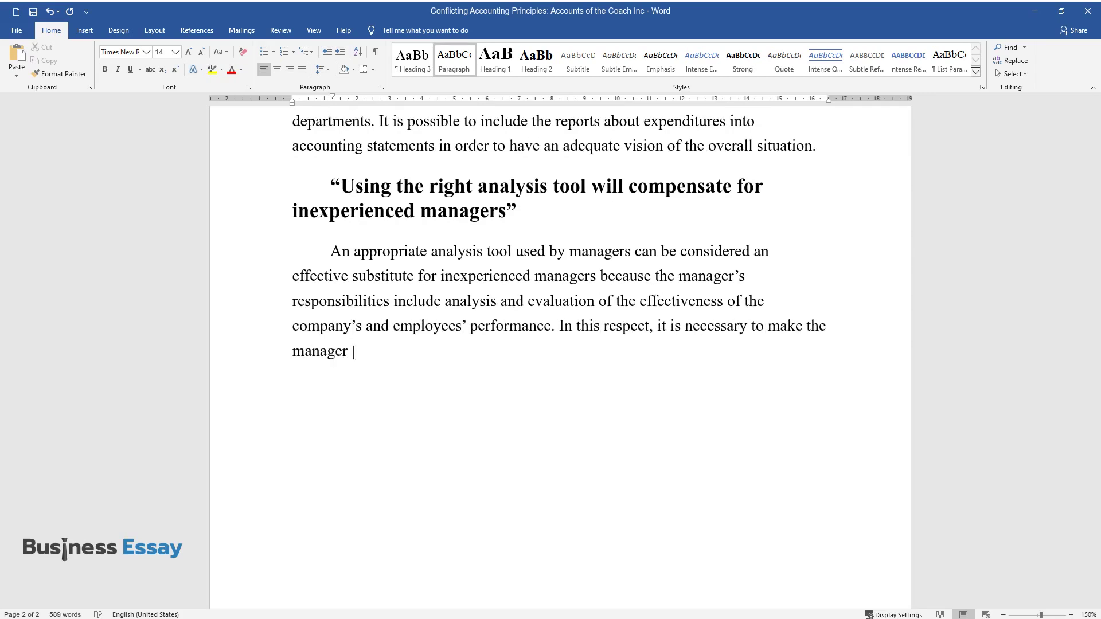
type("able in the operation of ana")
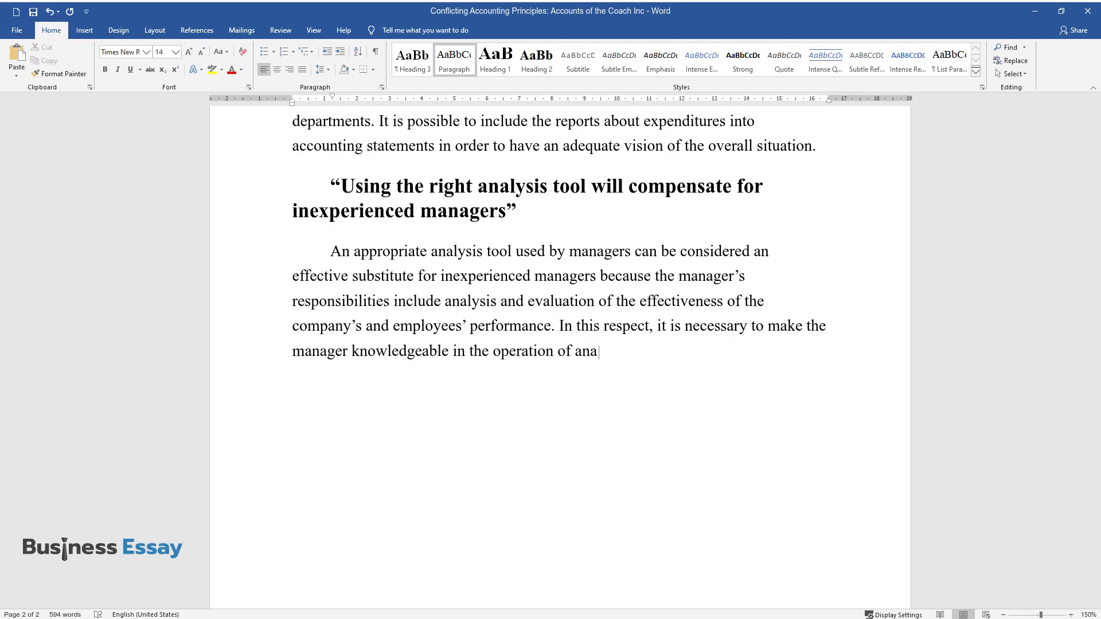
type("lysis tools so that he/she can effect")
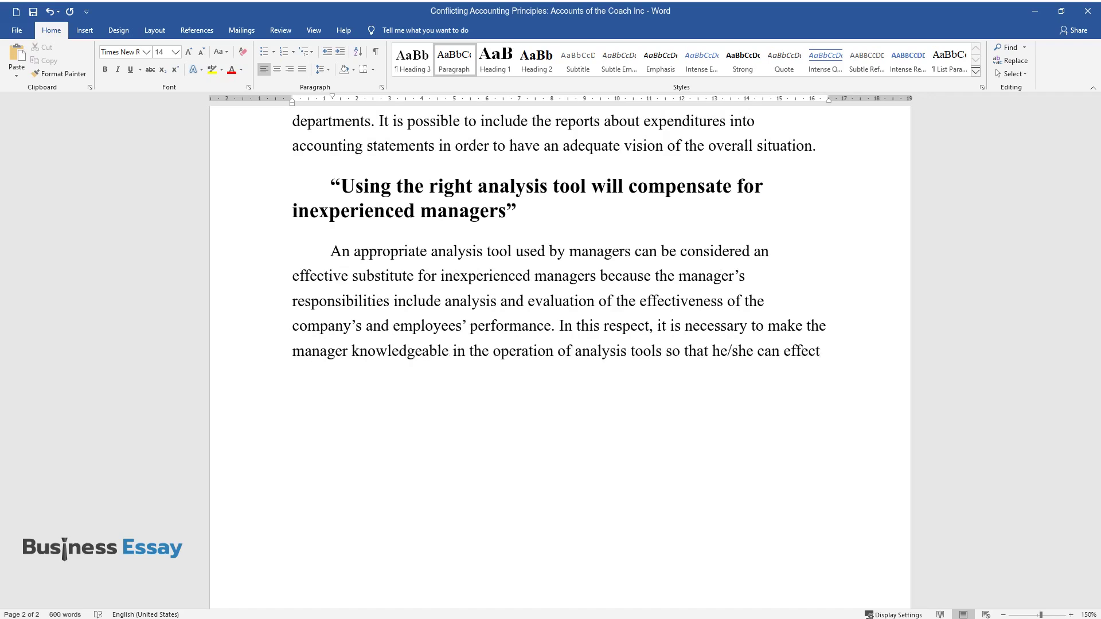
type("ively evaluate the work performed by o")
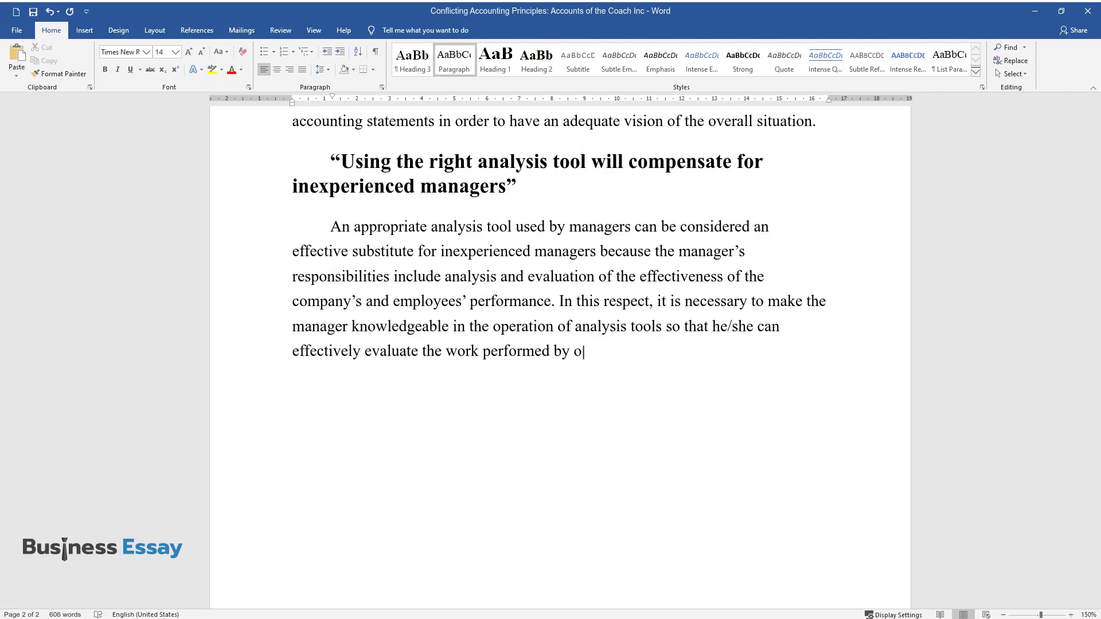
type("ther members of the organization with regard t")
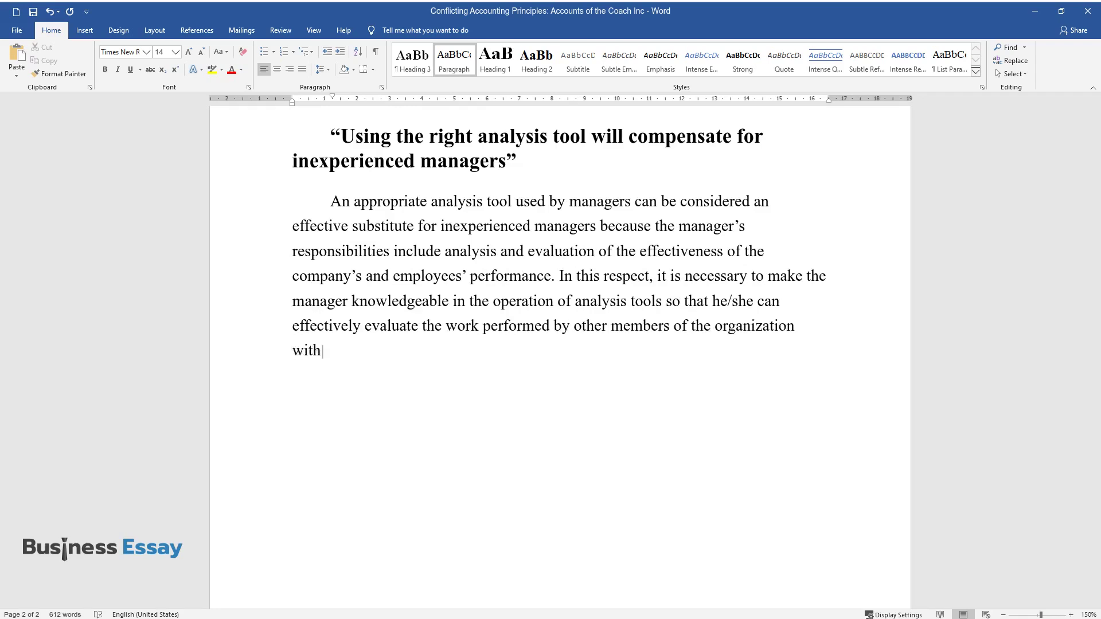
type("o the involvement of compute")
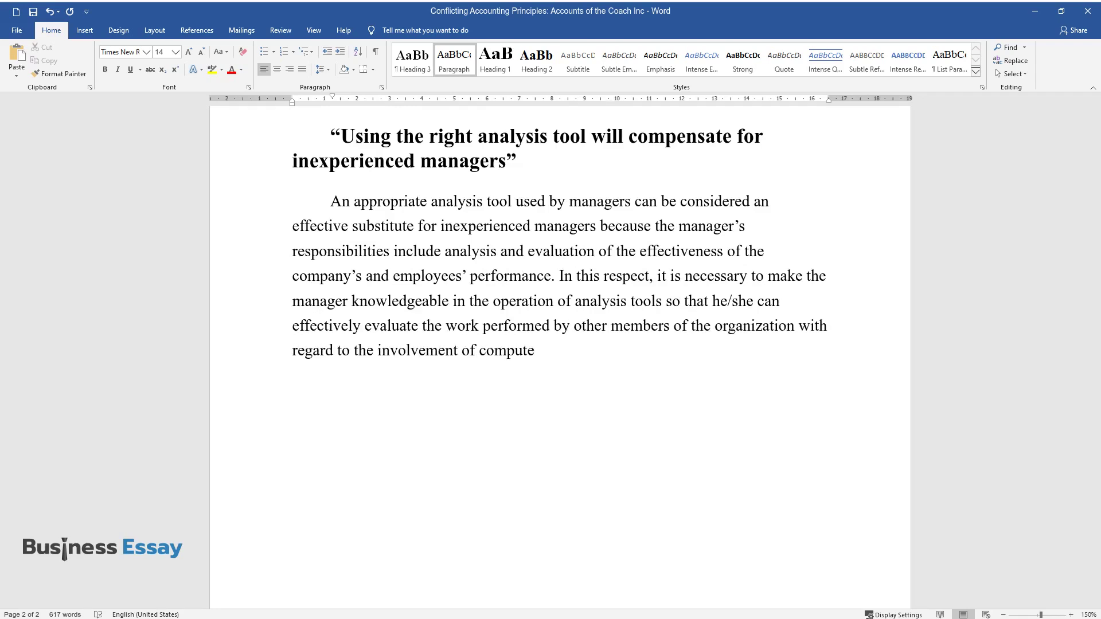
type("r software.")
key("ctrl+Return")
Add the 'Tools in different situations' heading and its paragraph ending 'effective in different situations.'
type("Tool")
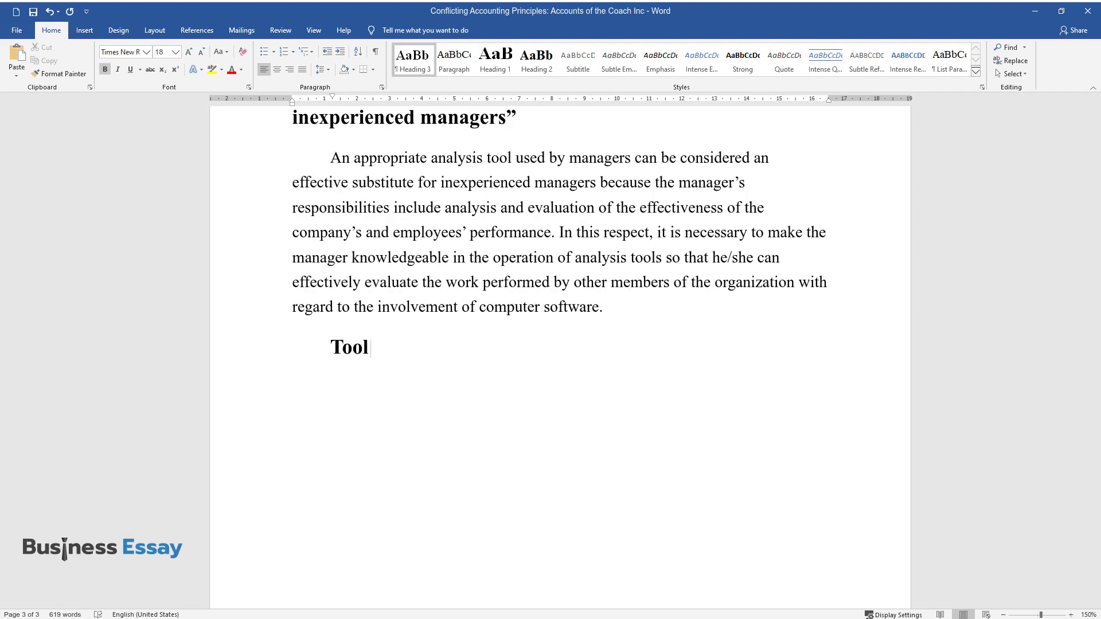
type("s in different situations")
key("Return")
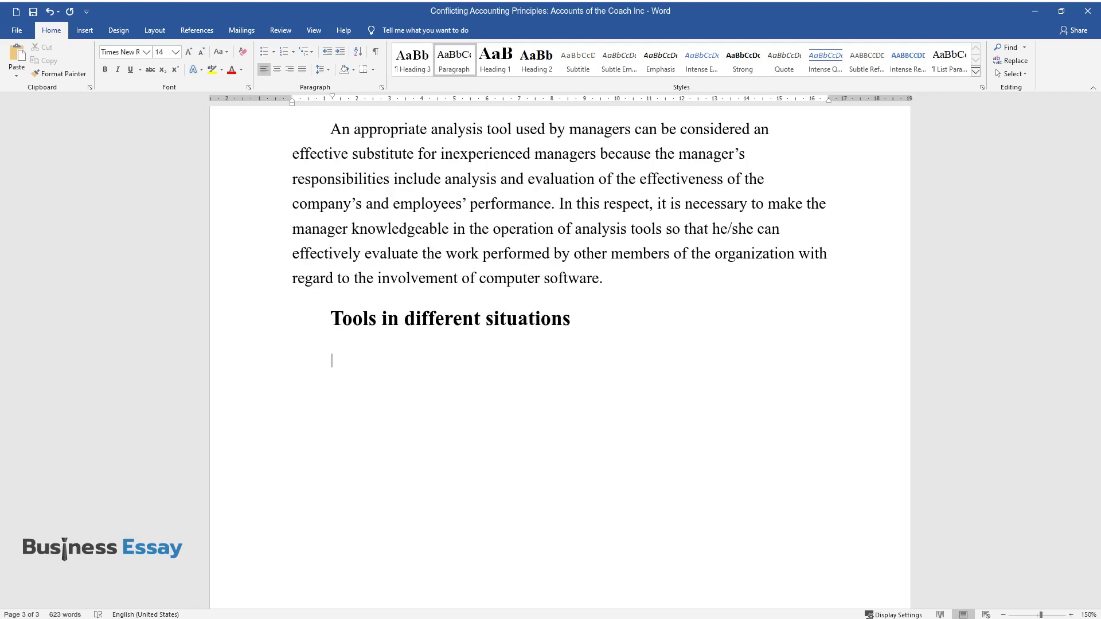
type("Tools can be helpfu")
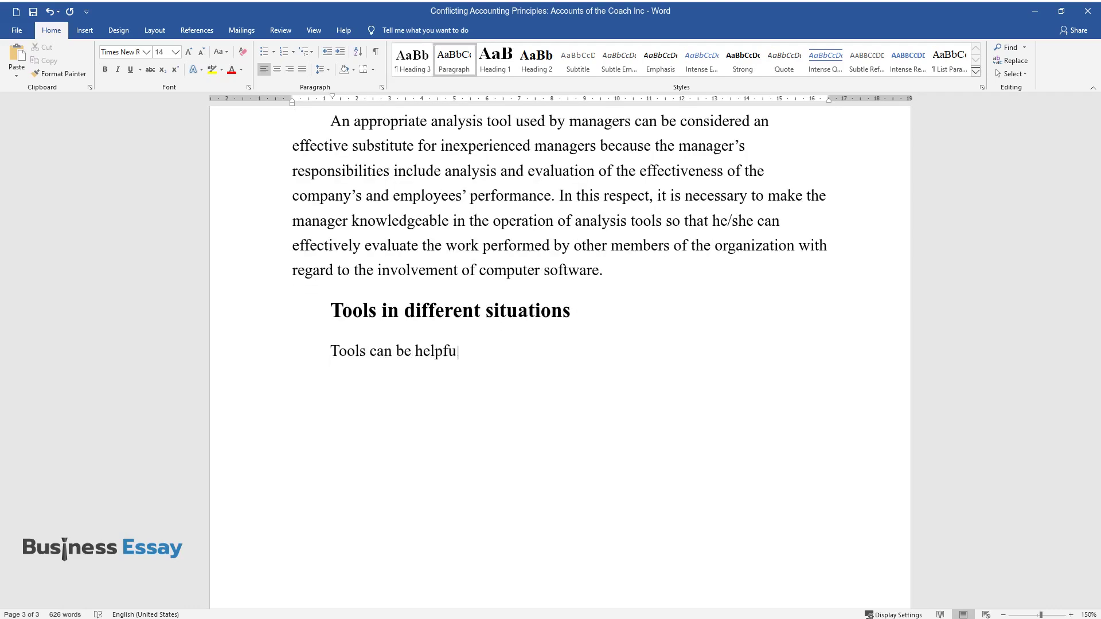
type("l in different situations such a")
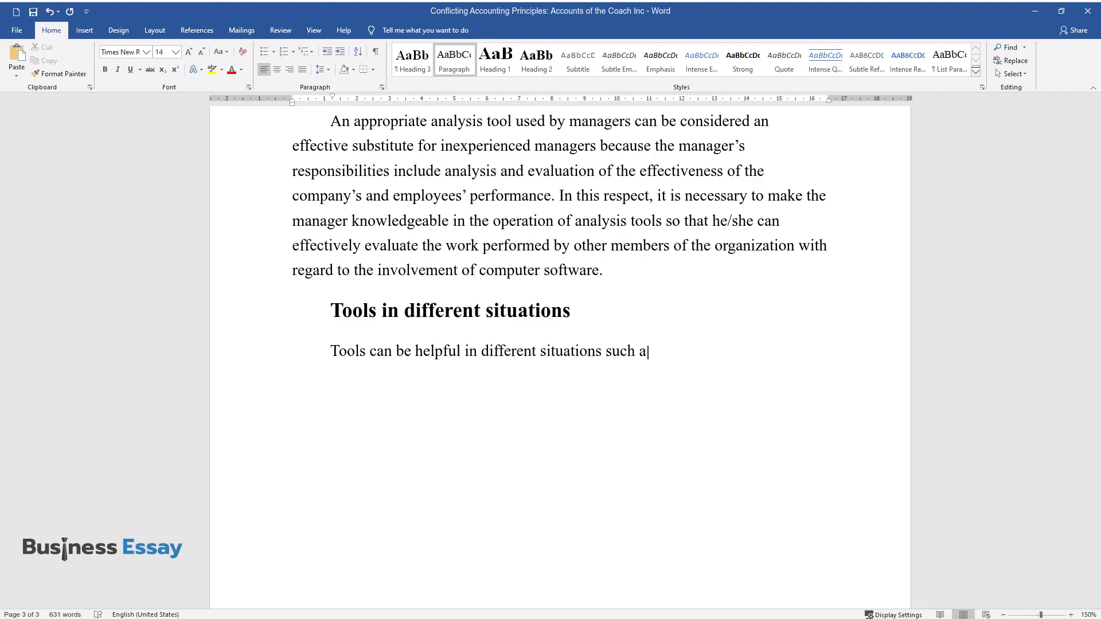
type("s routine, daily, or rather mun")
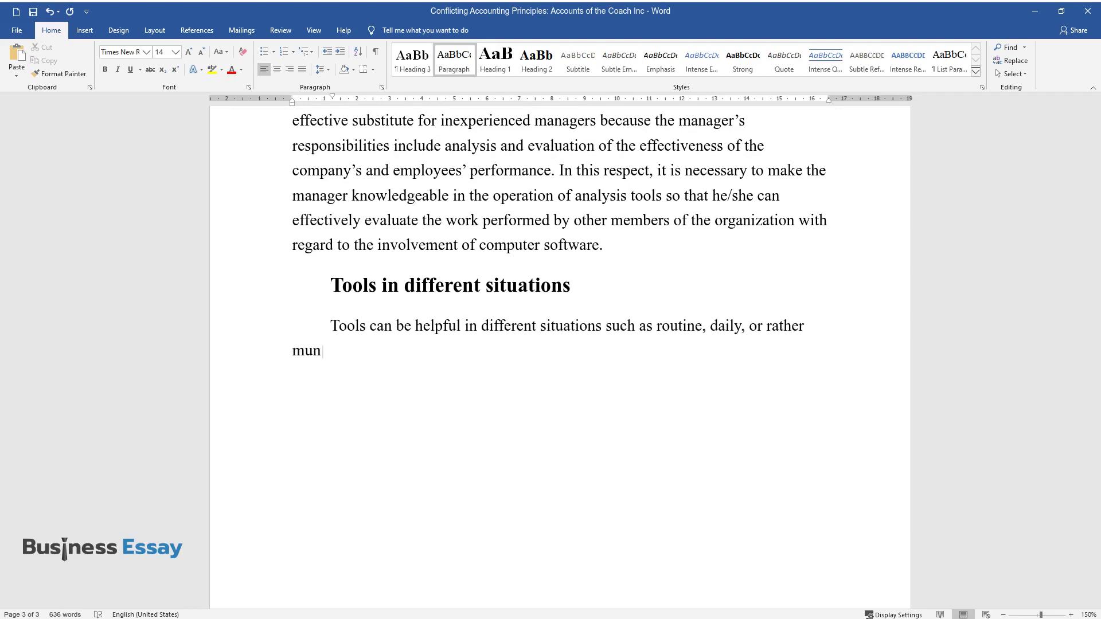
type("dane decisions like cost control")
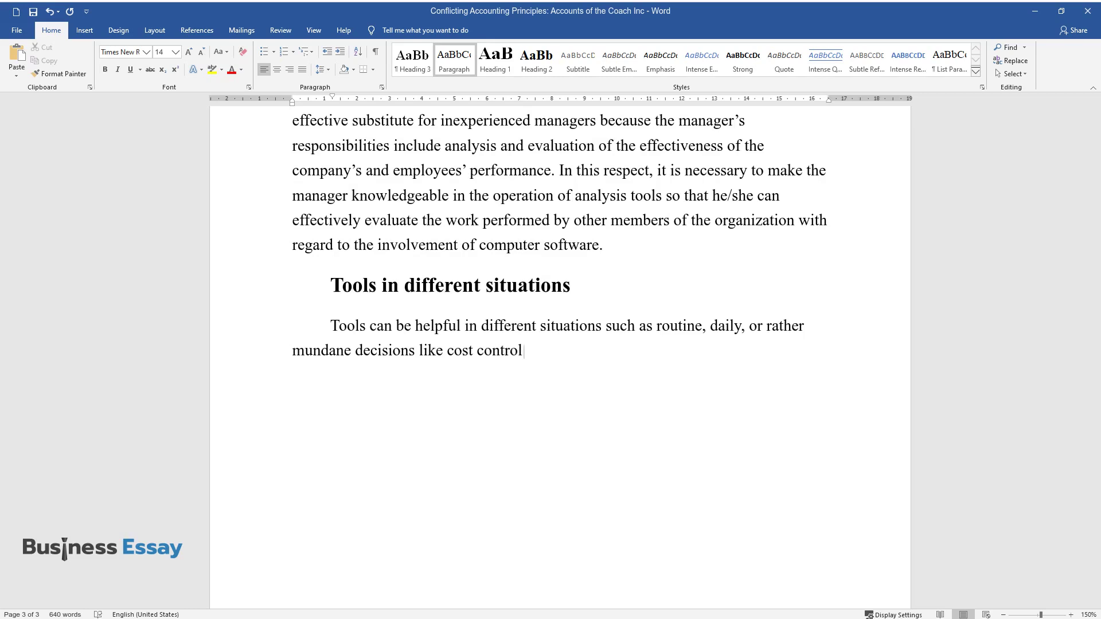
type("s, quality controls, or staffing")
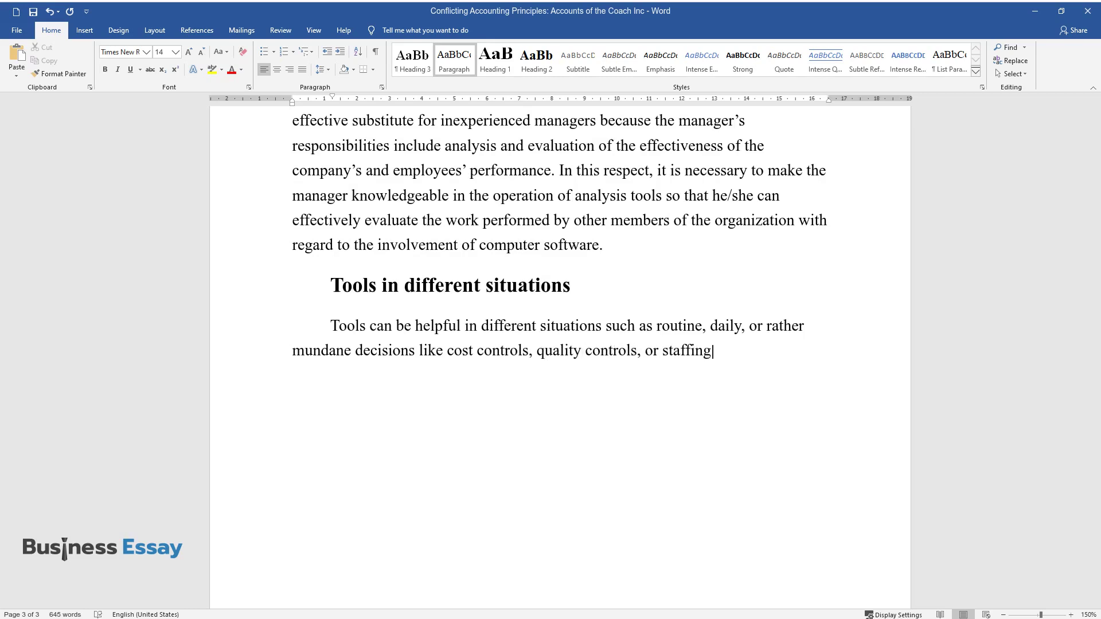
type(" questions. However, the number ")
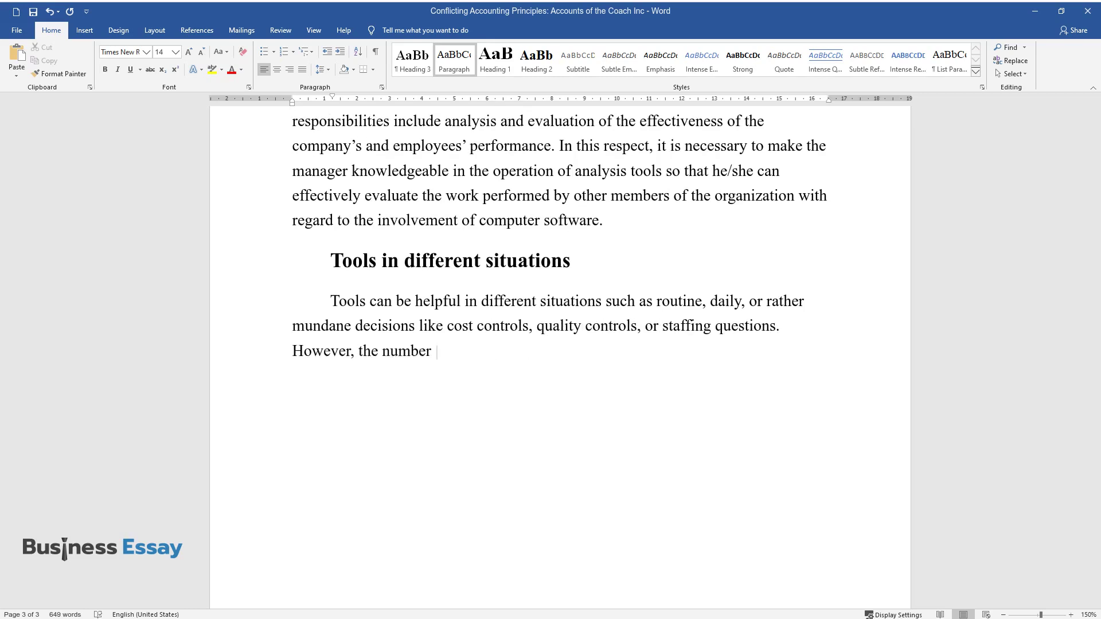
type("of people necessary to collect ")
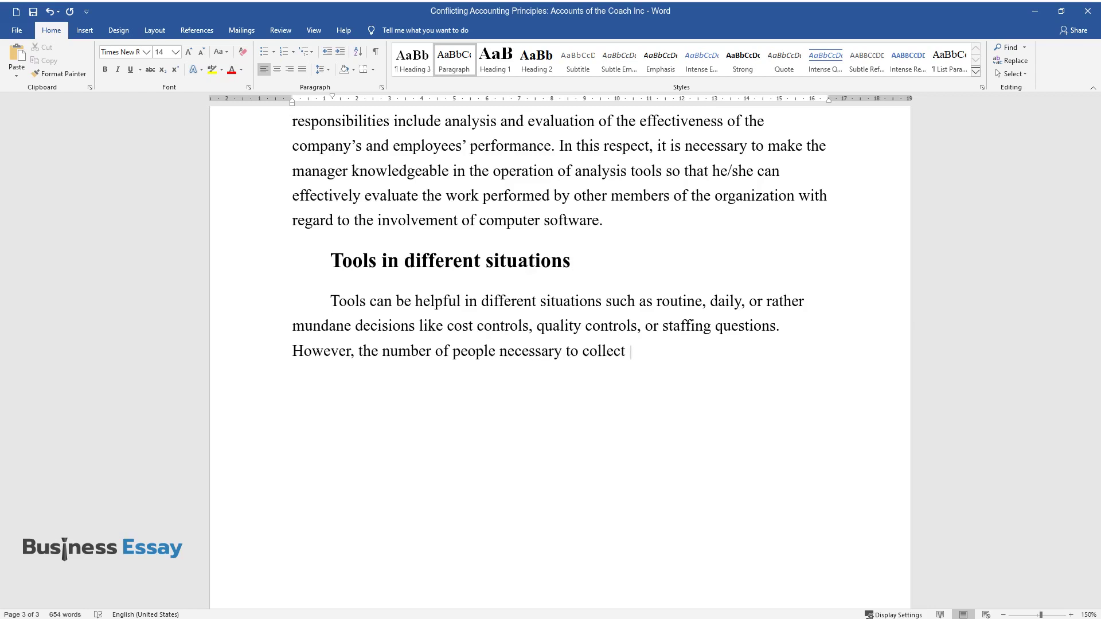
type("data for")
type(" this tool's operation can be la")
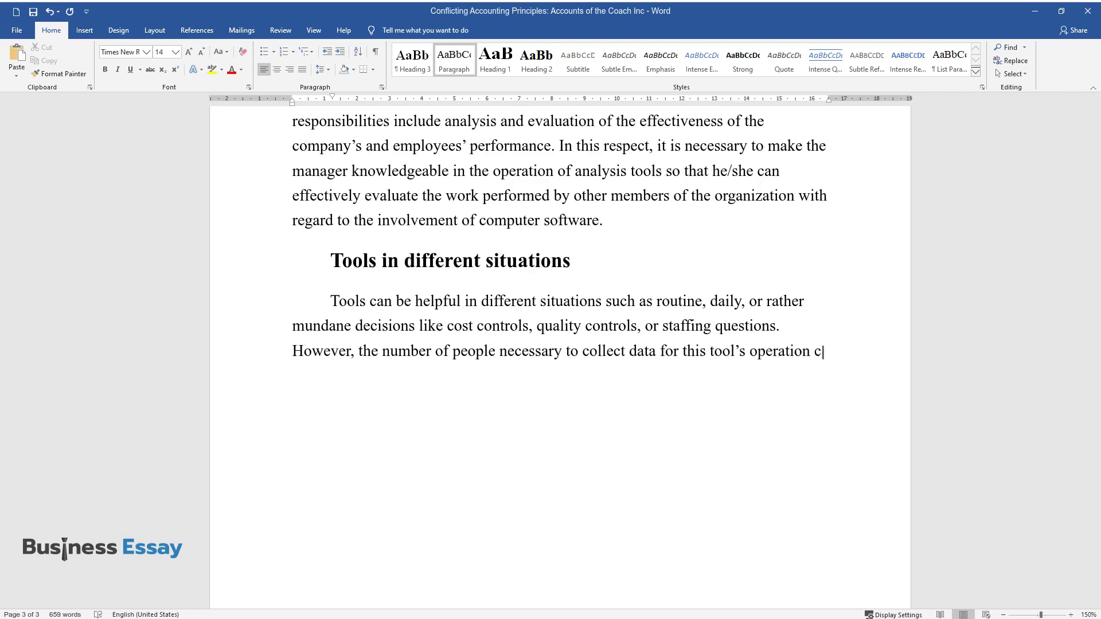
type("rger than and not as eff")
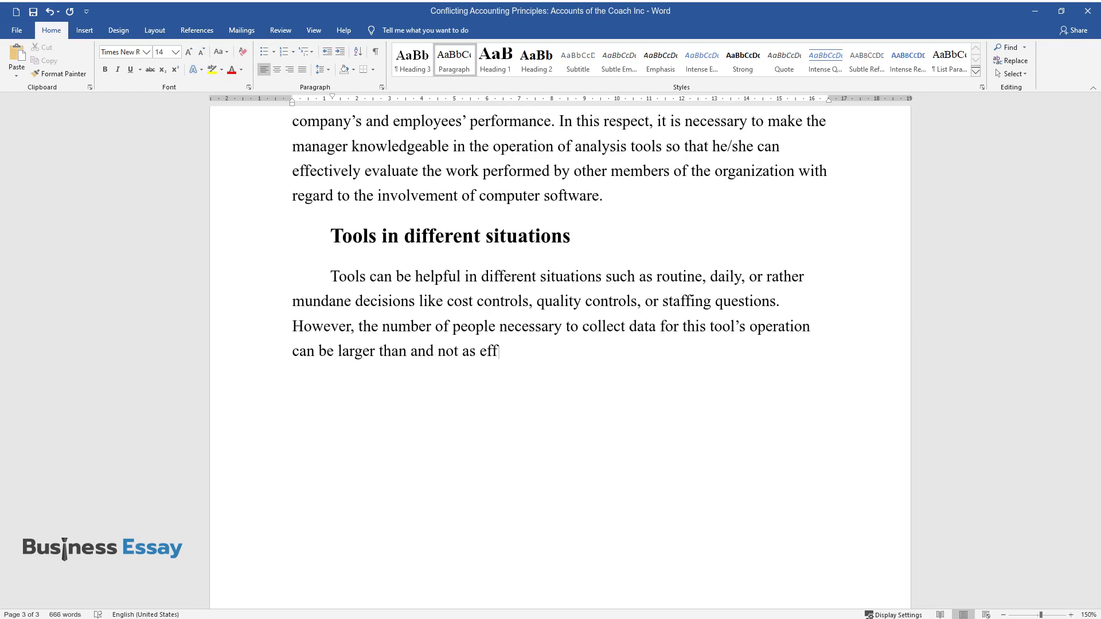
type("ective as the work performed by ")
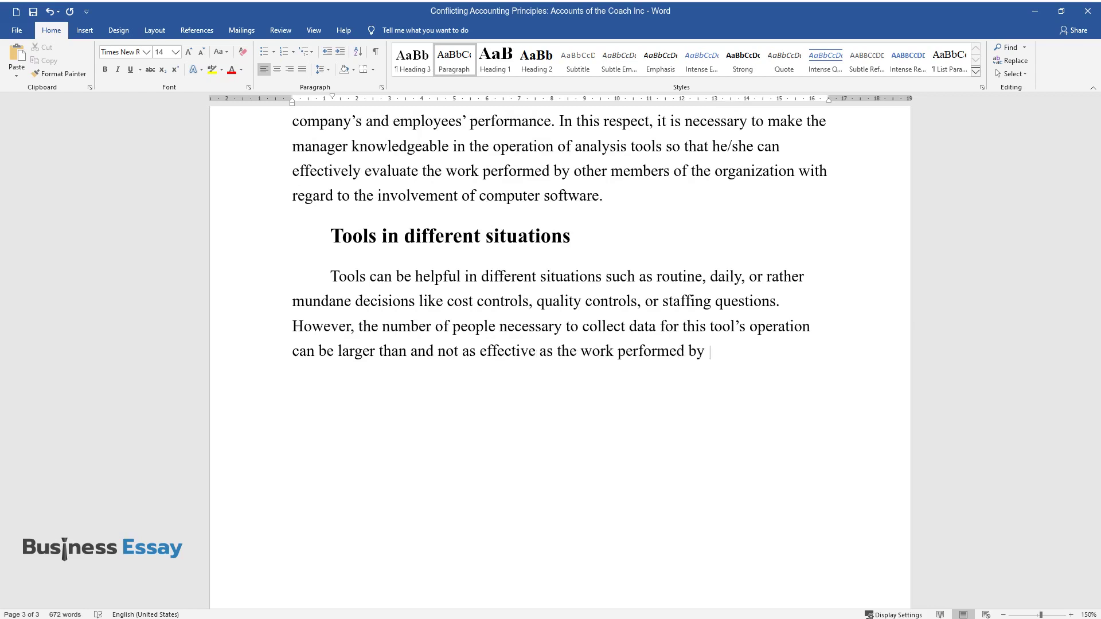
type("one experienced manager.")
type(" As sug")
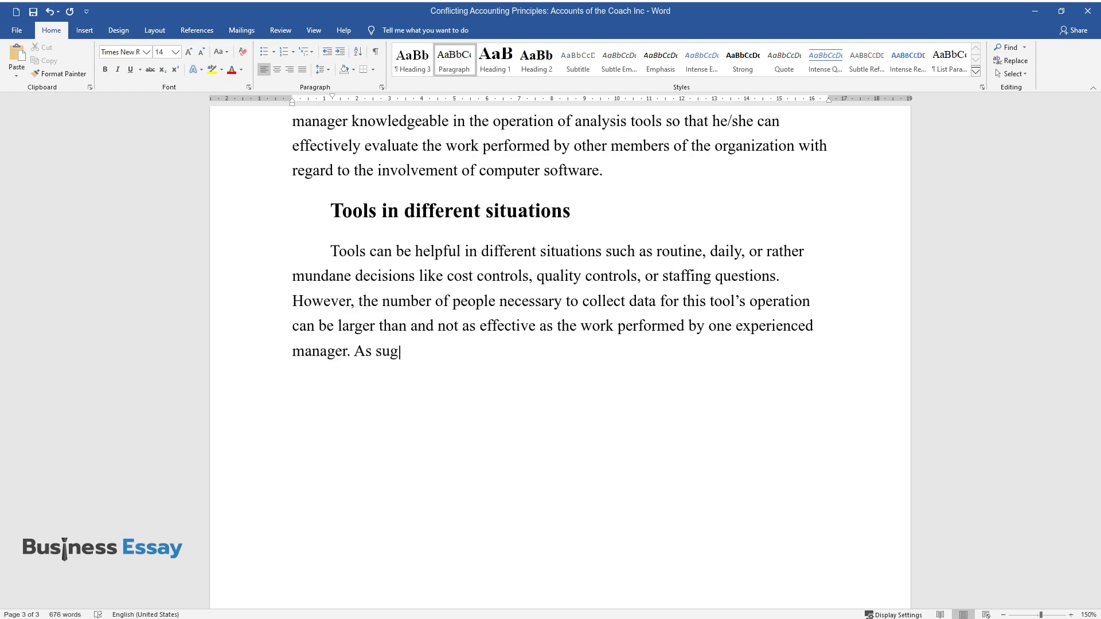
type("gested by Wilson, Dell, and Ande")
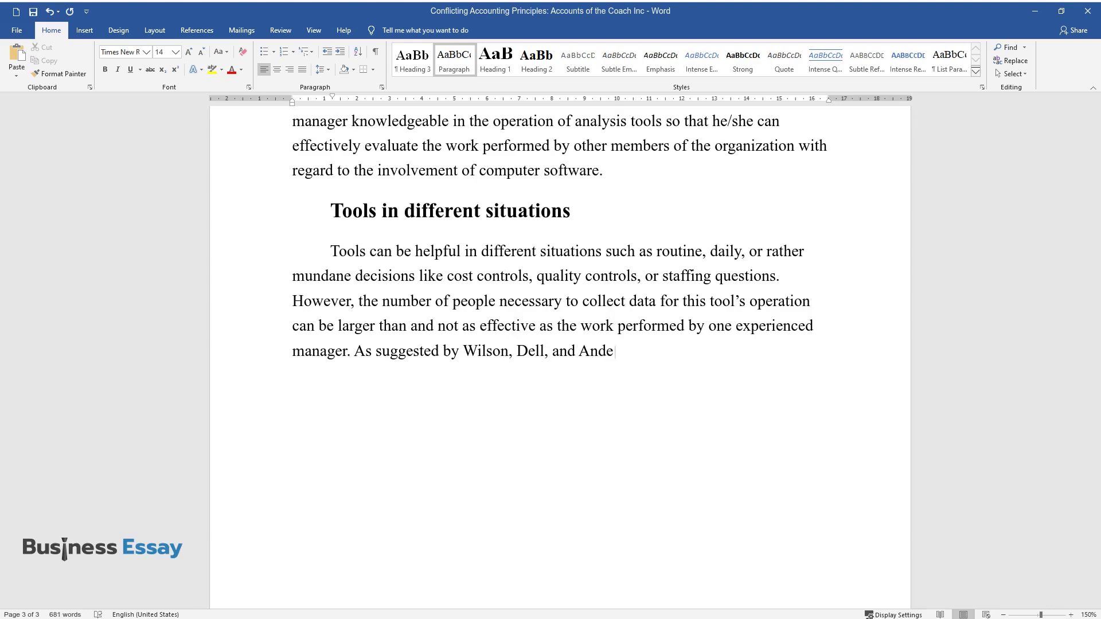
type("rson, assessment tools can be us")
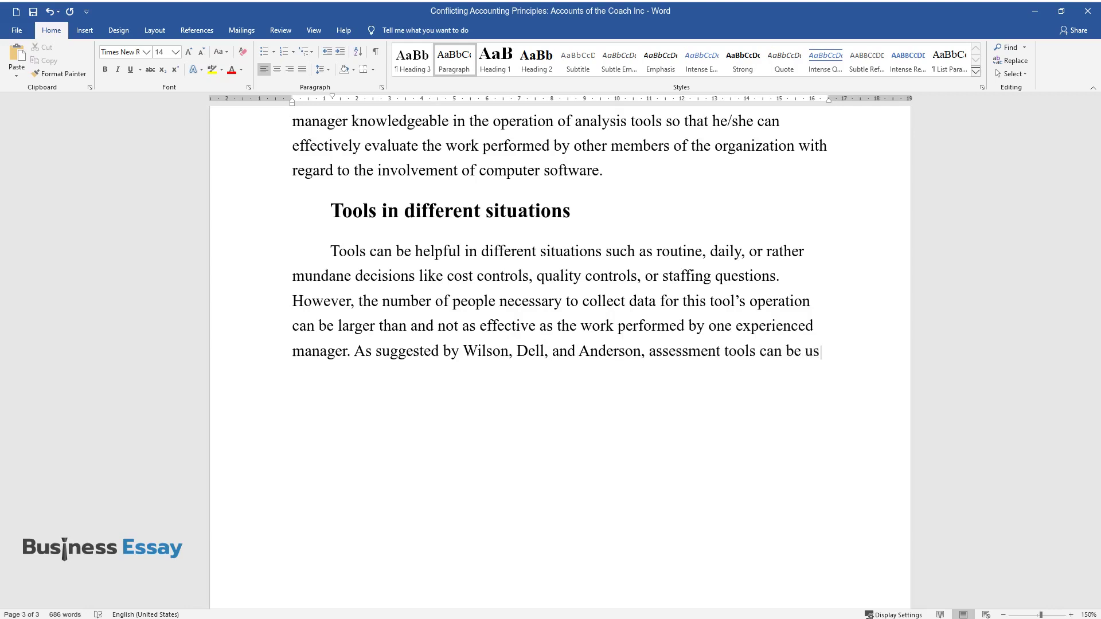
type("ed in management for more serio")
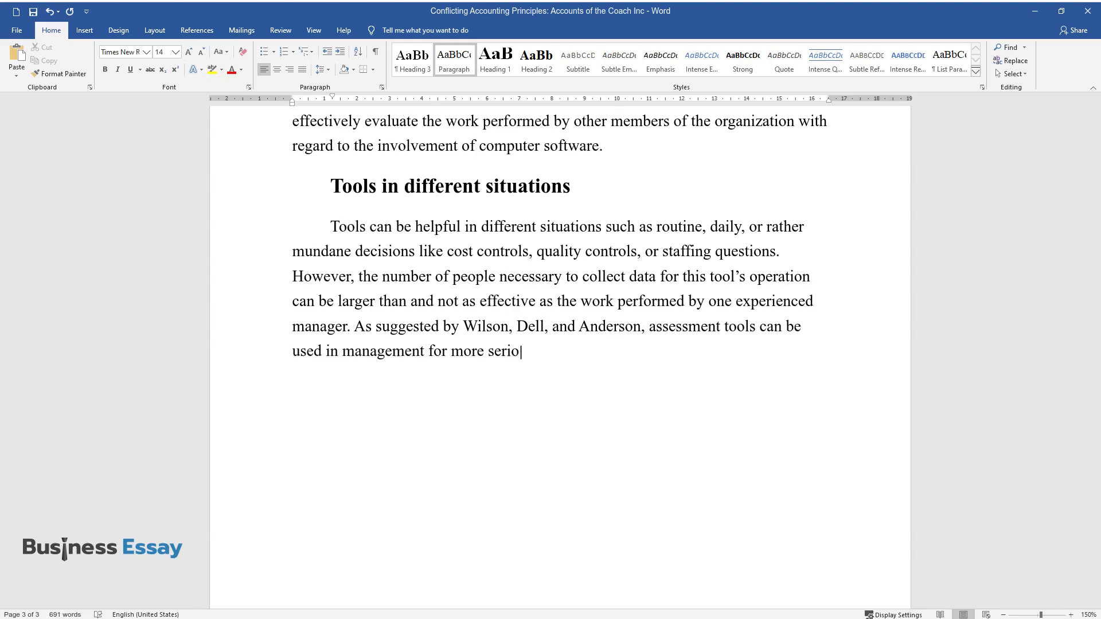
type("us tasks such as directing, orga")
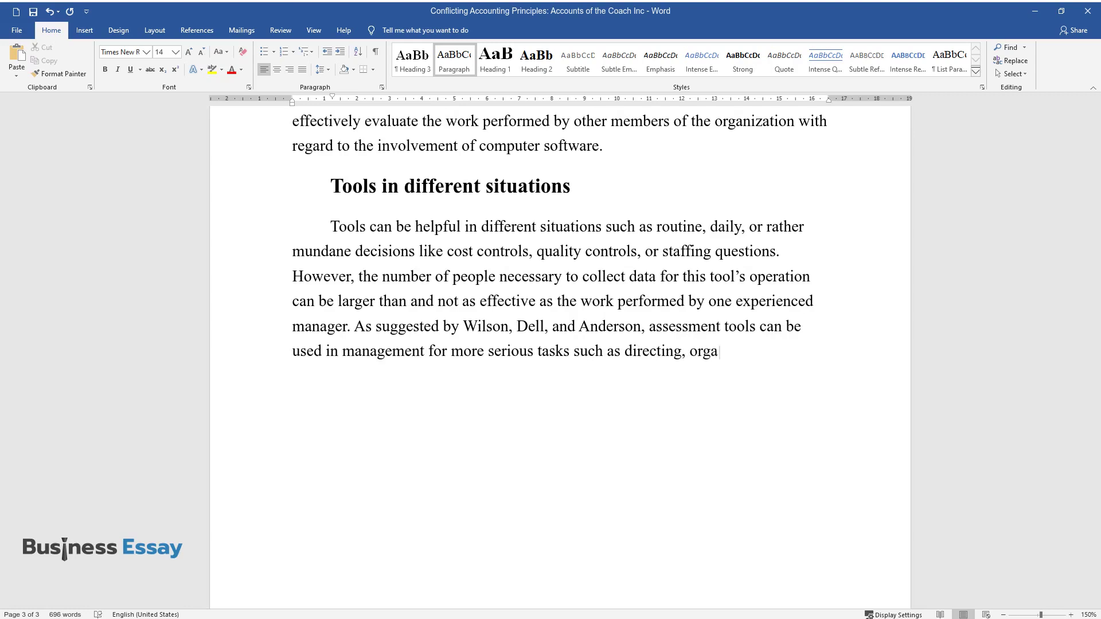
type("nizing, and planning. Analysis tools can")
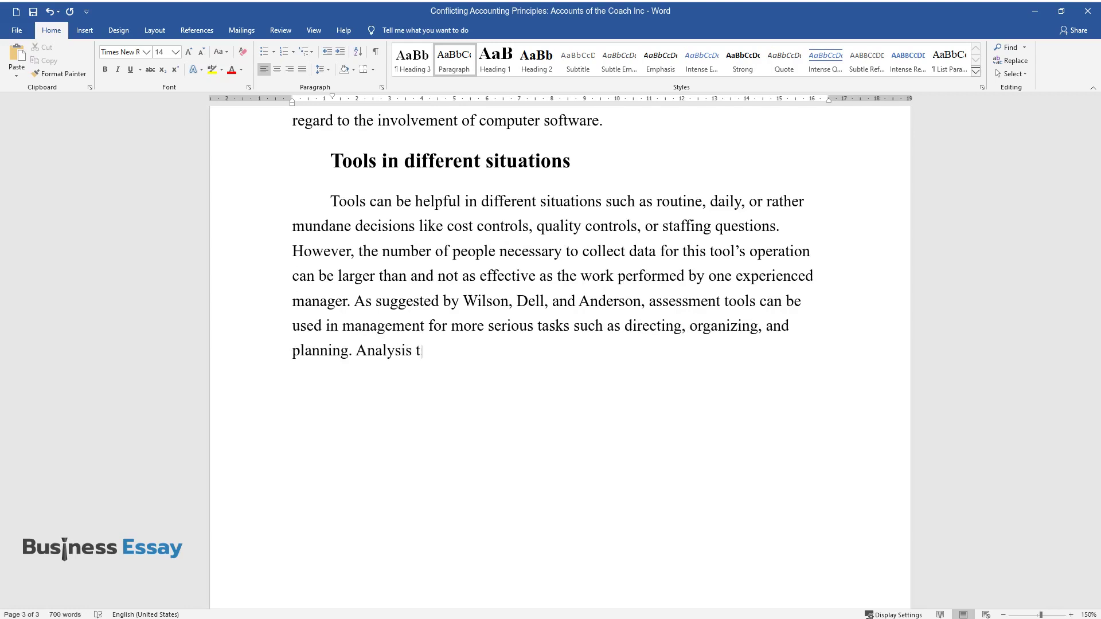
type(" be effective in differe")
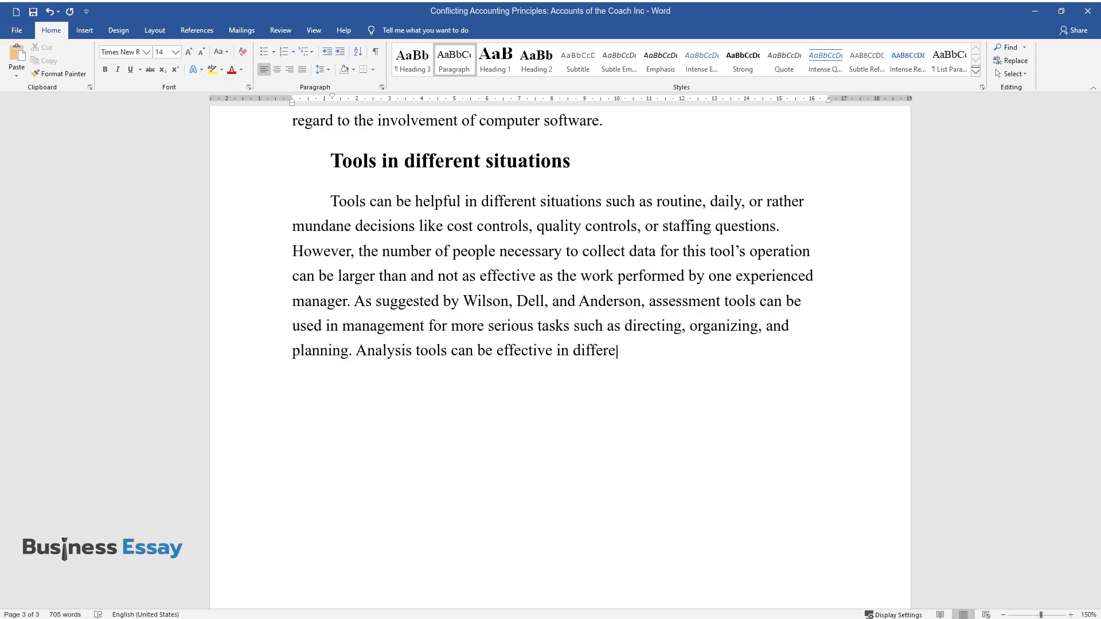
type("nt situations.")
key("Return")
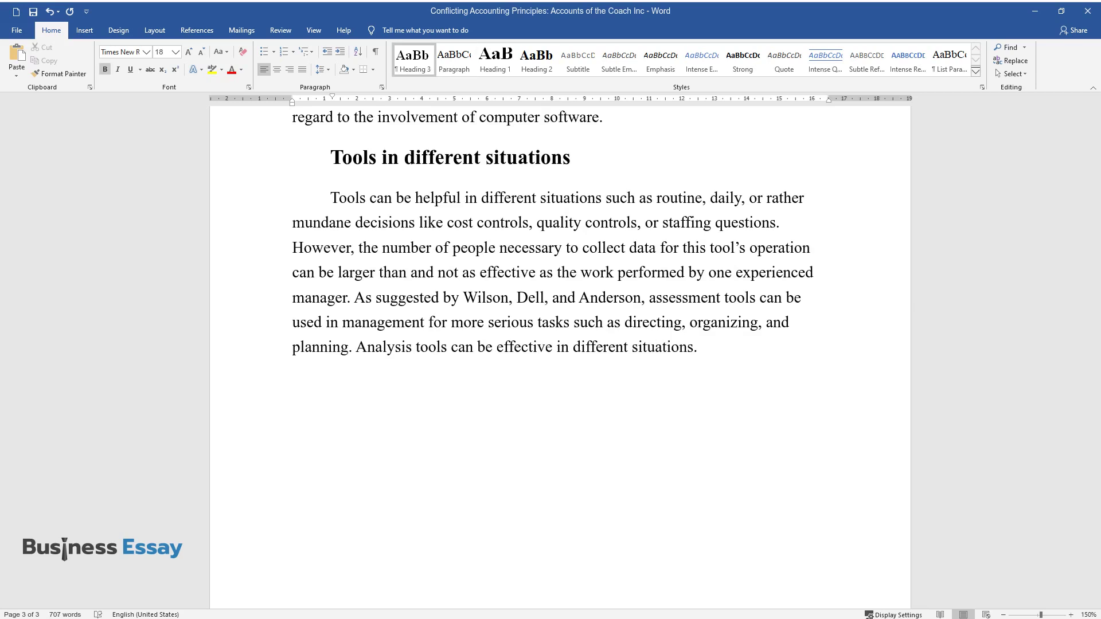
type("Analysis tools")
Begin the Analysis tools paragraph with 'Though some tolls can really perform extraordinary calculations'
key("Return")
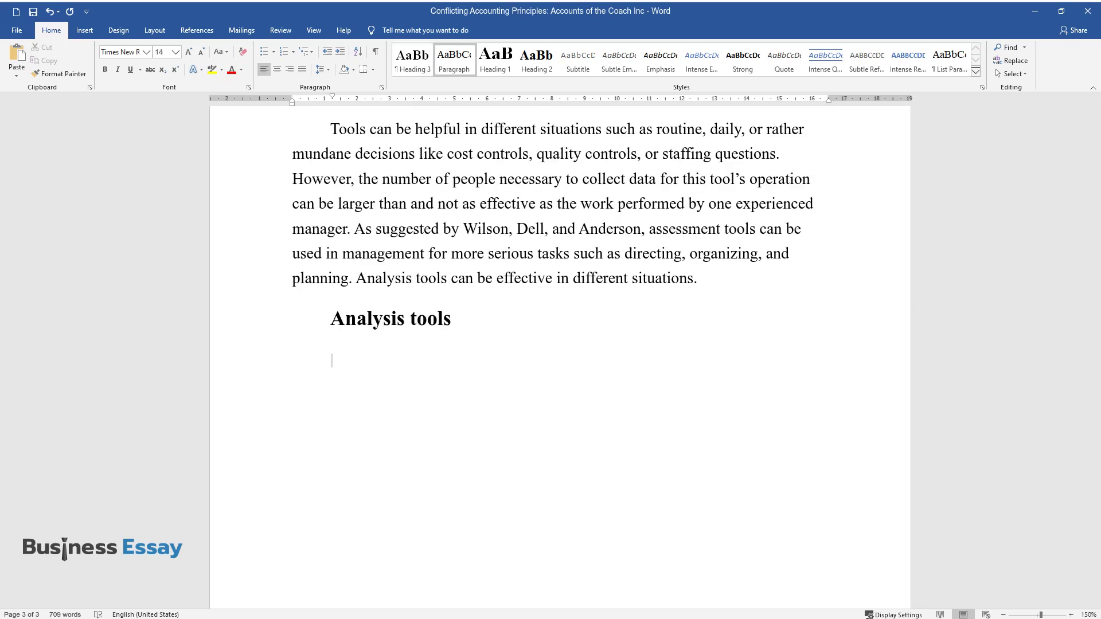
type("Though some tolls ")
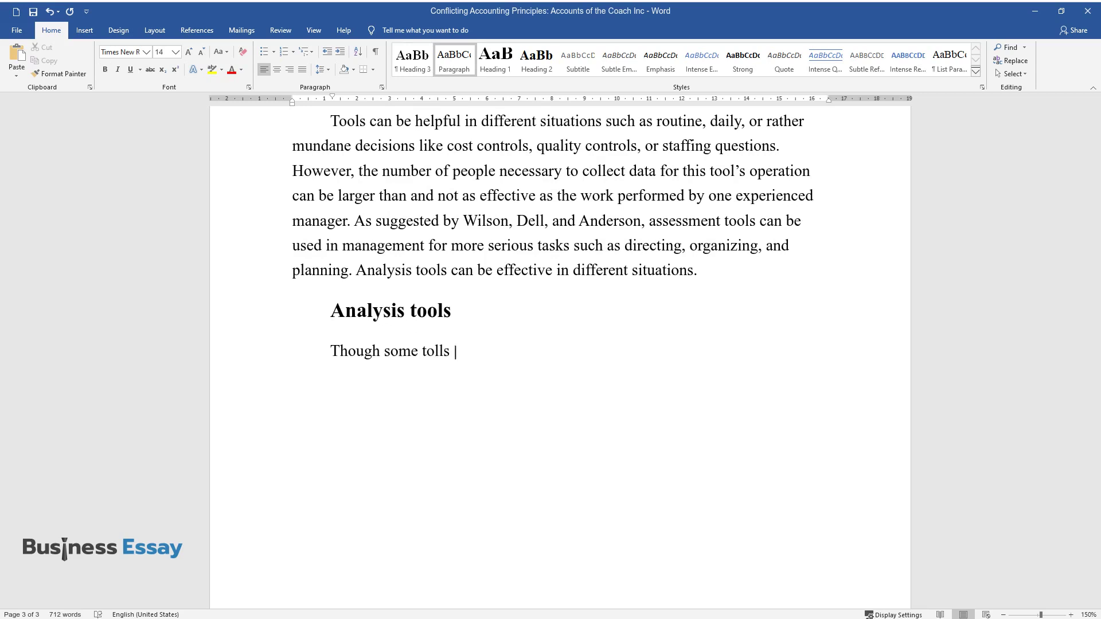
type("can really perform extraordinary ca")
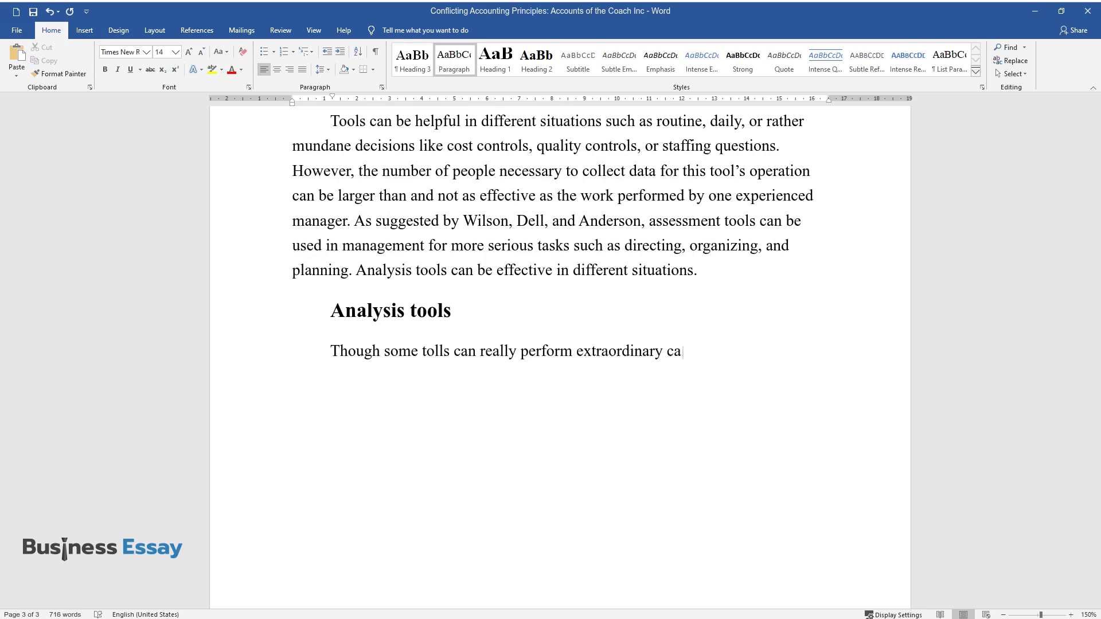
type("lculations, and build graphs and charts usin")
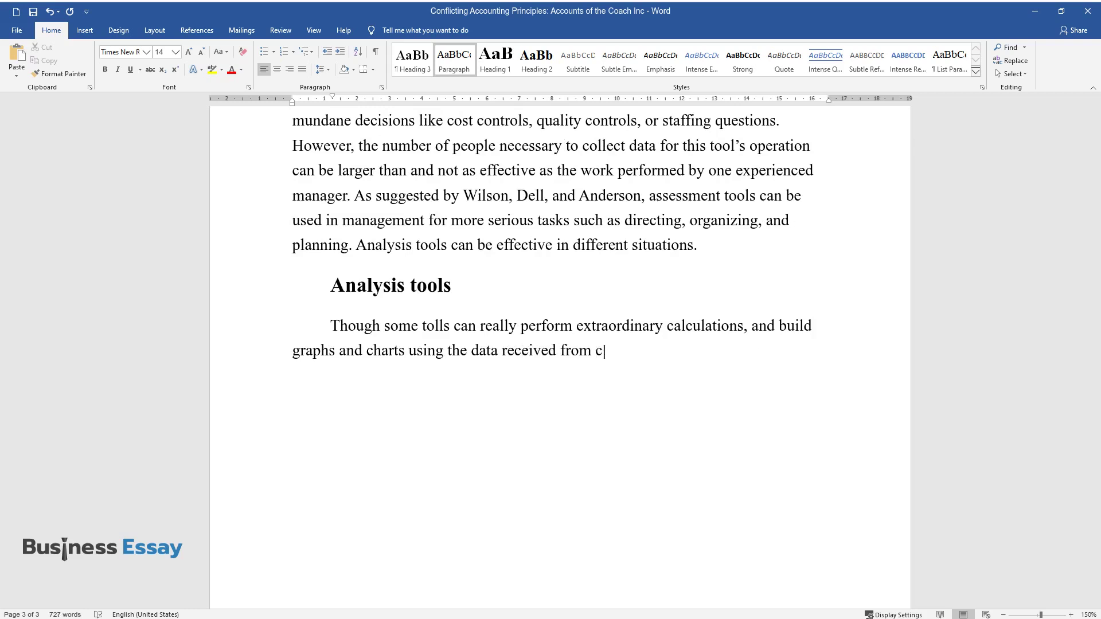
type("g the data received from certain databases, it is necessary t")
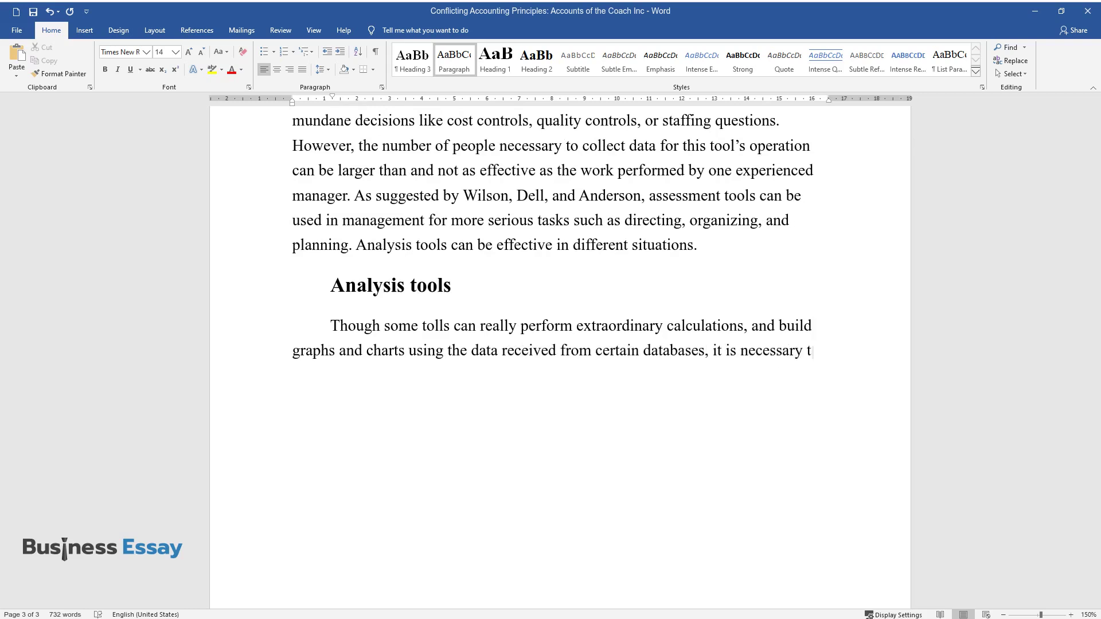
type("o note that computers are not able ")
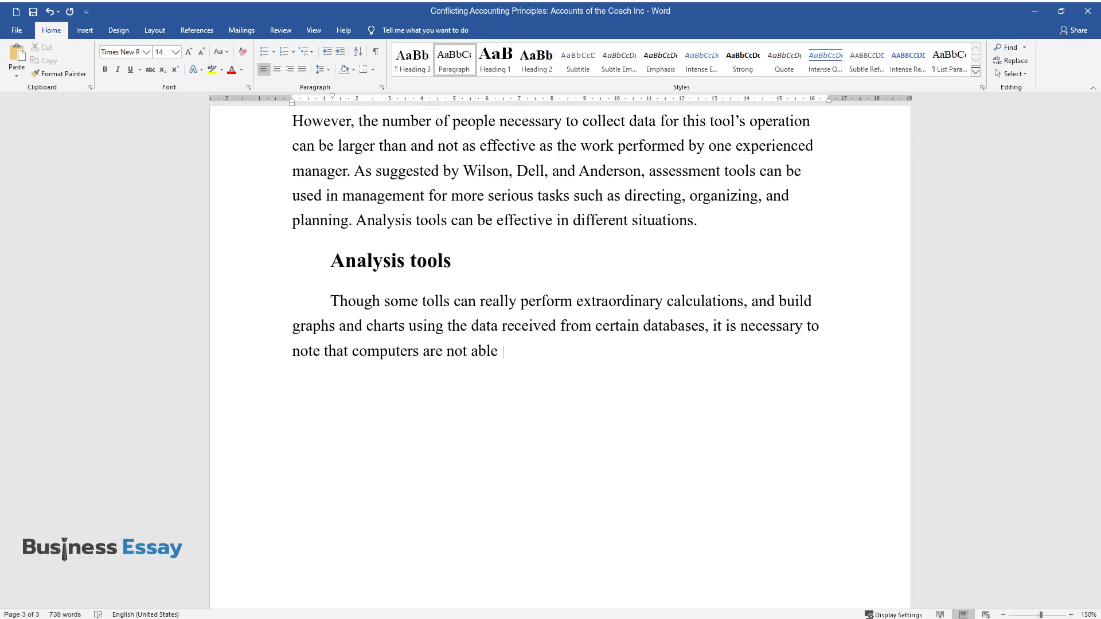
type("to learn from their mistakes unless")
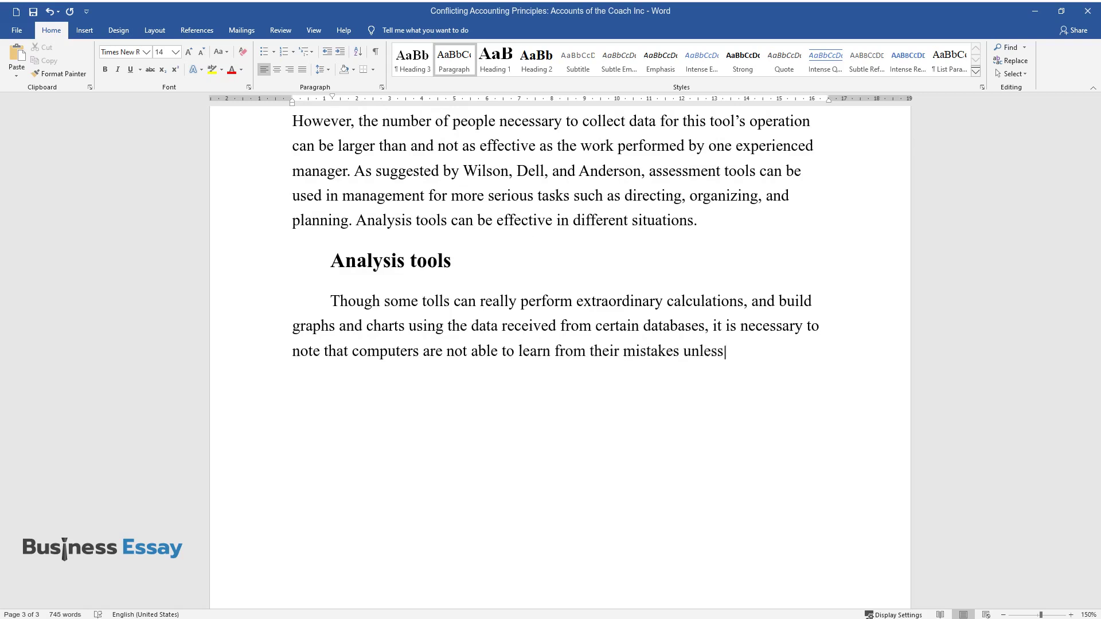
type(" certain changes are made by a syste")
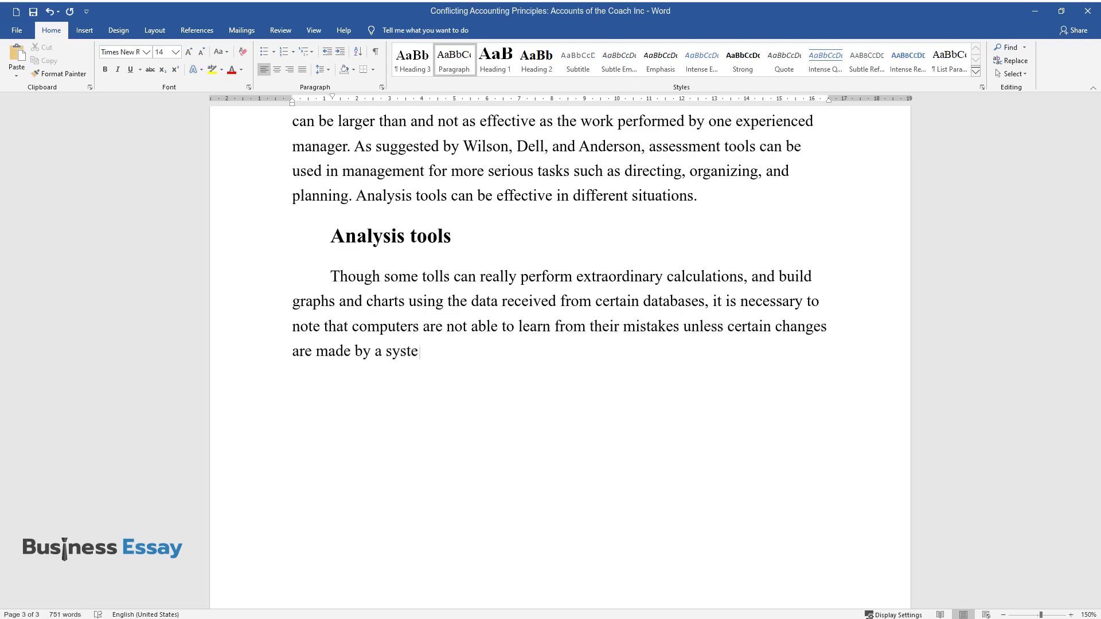
type("m administrator who is responsible")
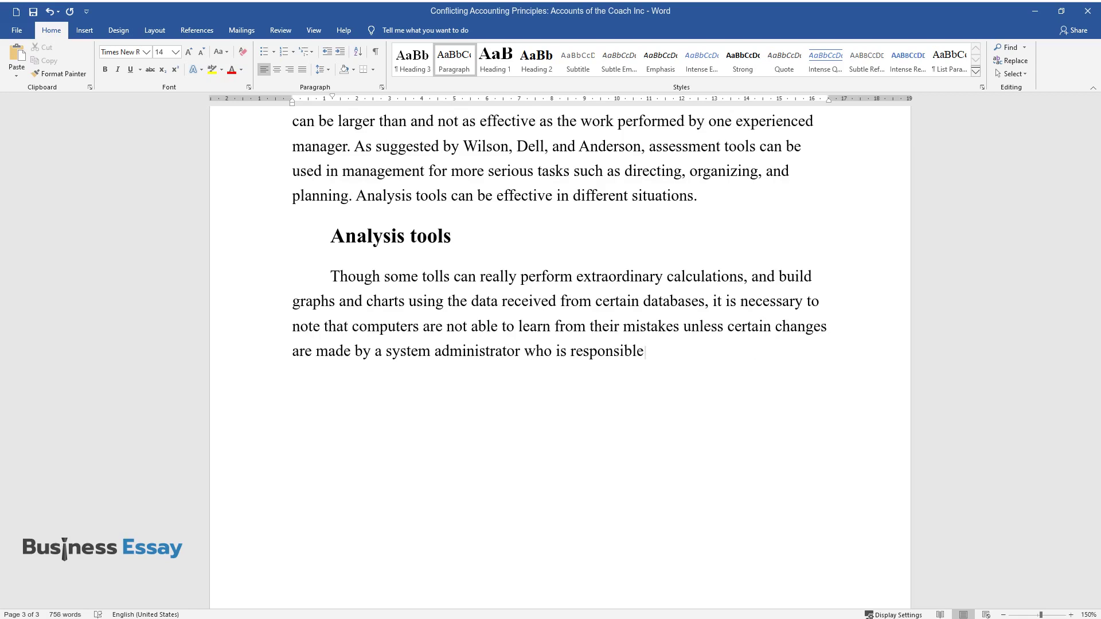
type(" for the operation of the computer s")
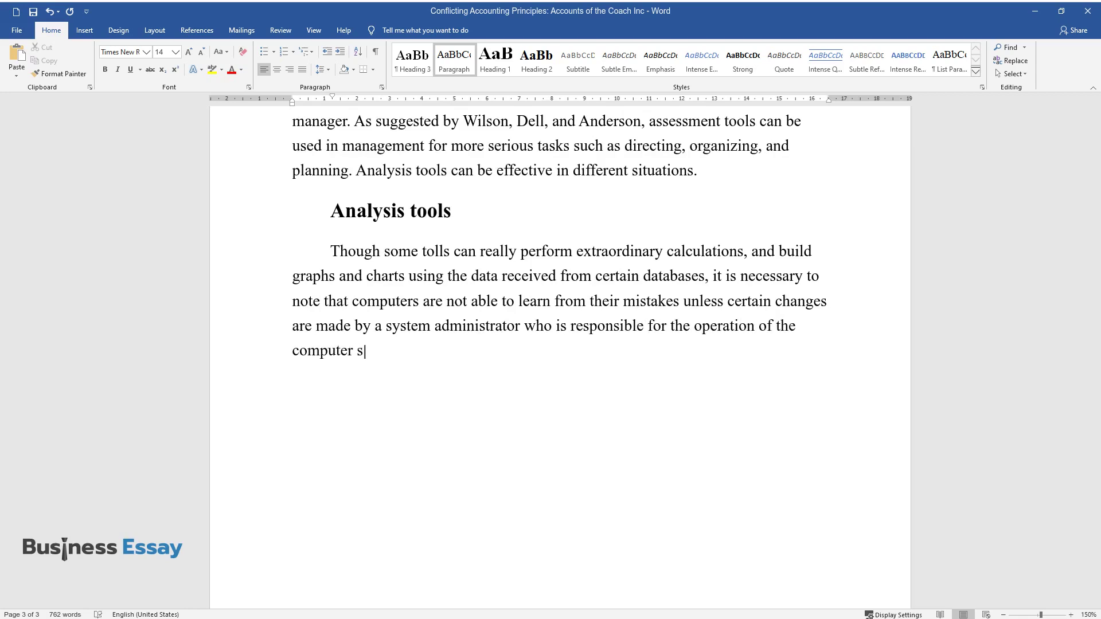
type("ystem of the organization. In other")
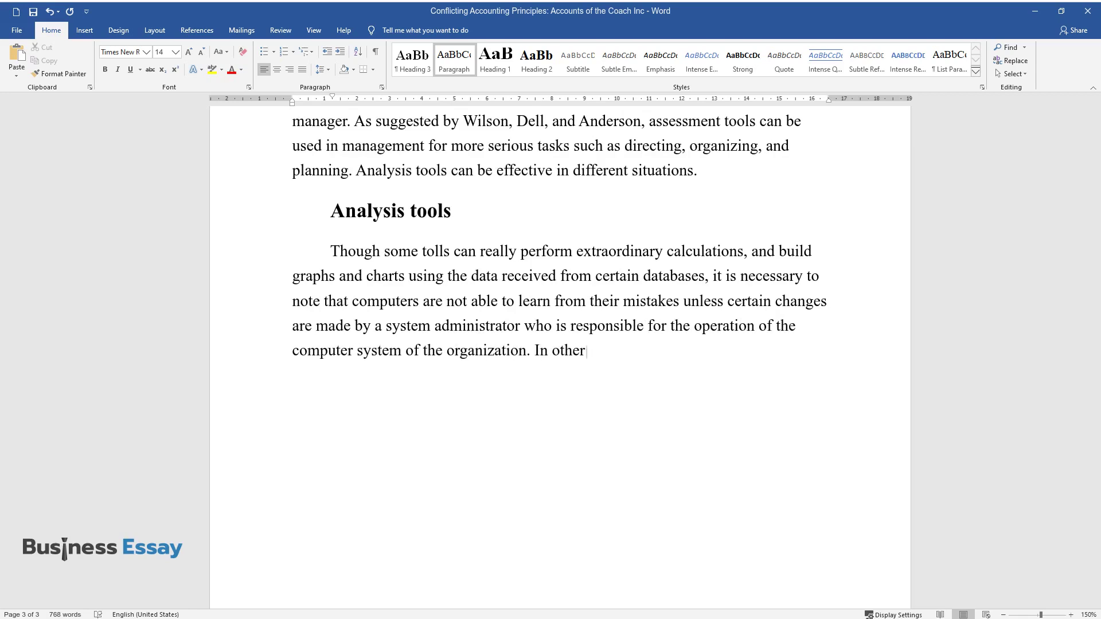
type(" words, the experienced manager can")
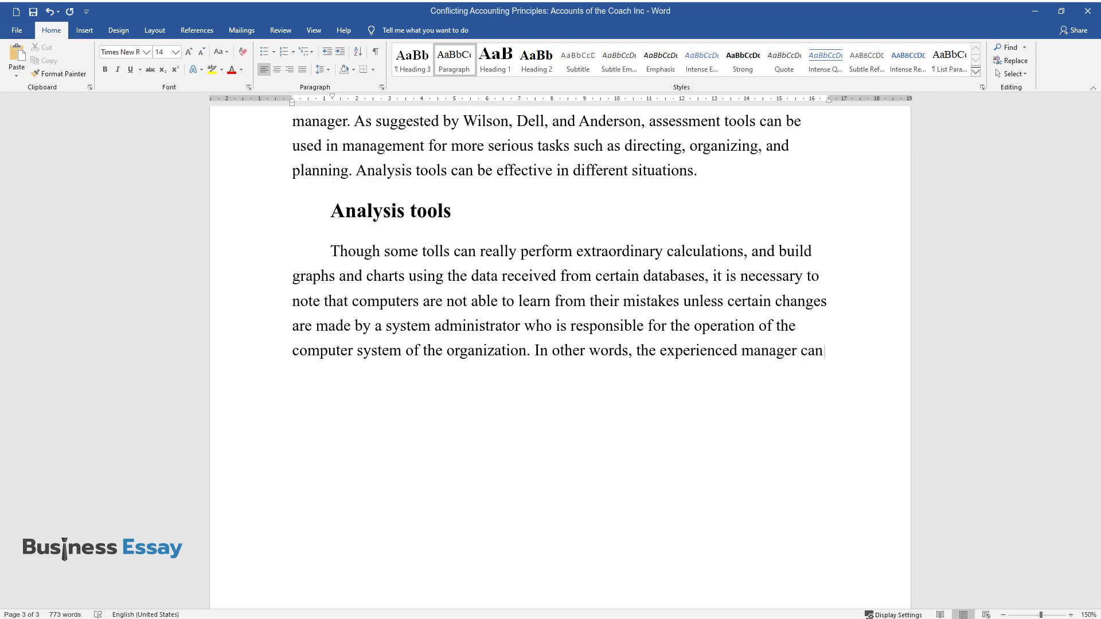
type(" facilitate the tasks given to a computer by analyzing the effectiven")
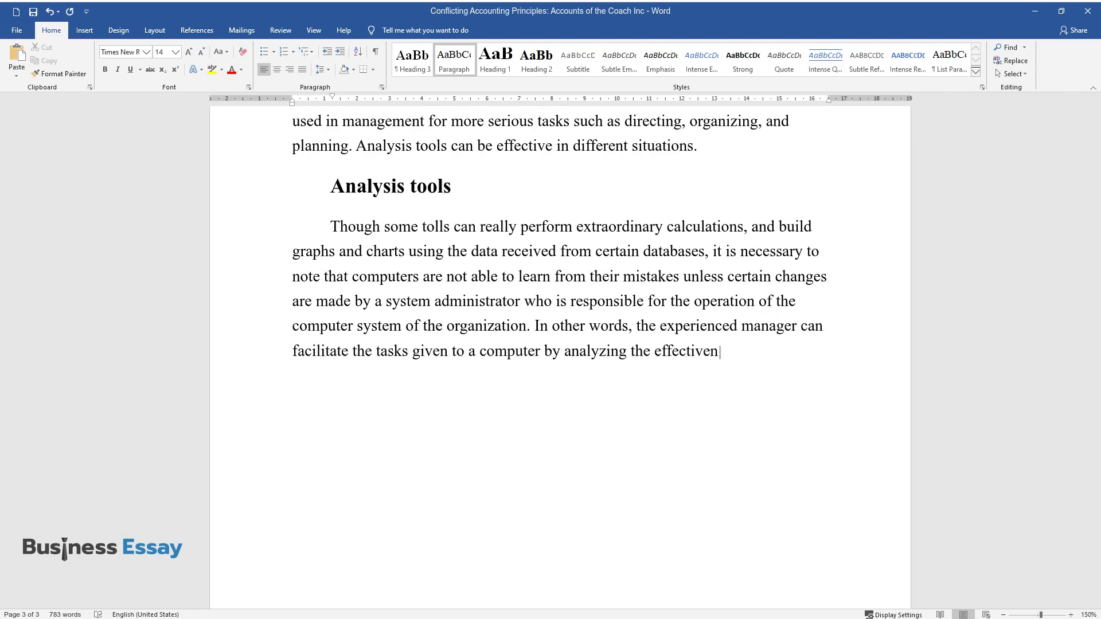
type("ess of the analysis tools as well. A")
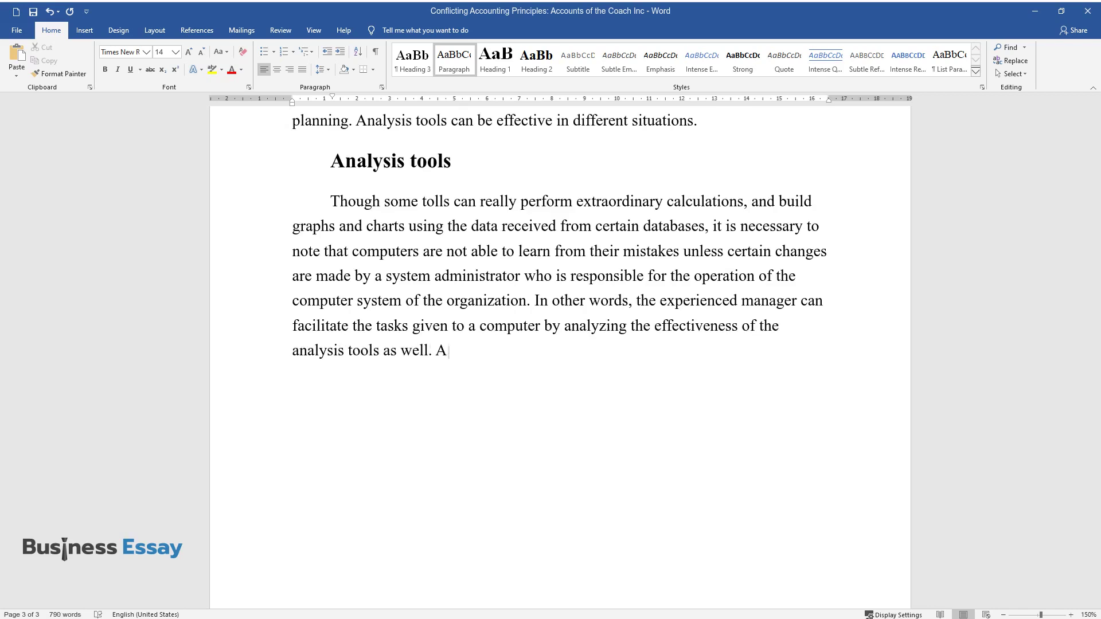
type("s suggested by Joshi), analysis tools should be used ")
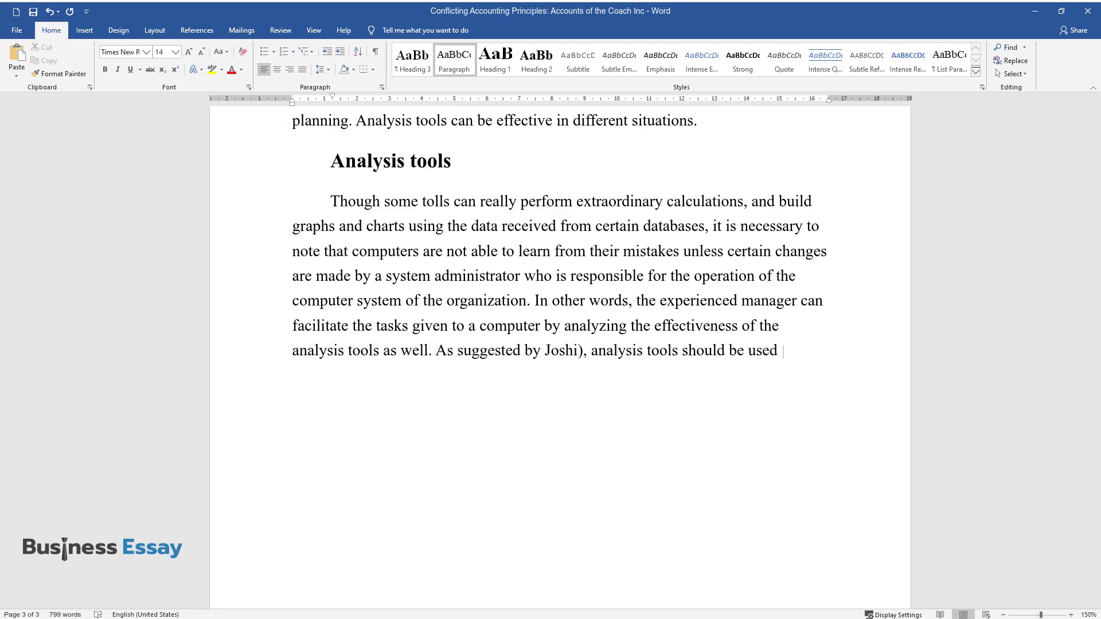
type("so that managers can benefit from t")
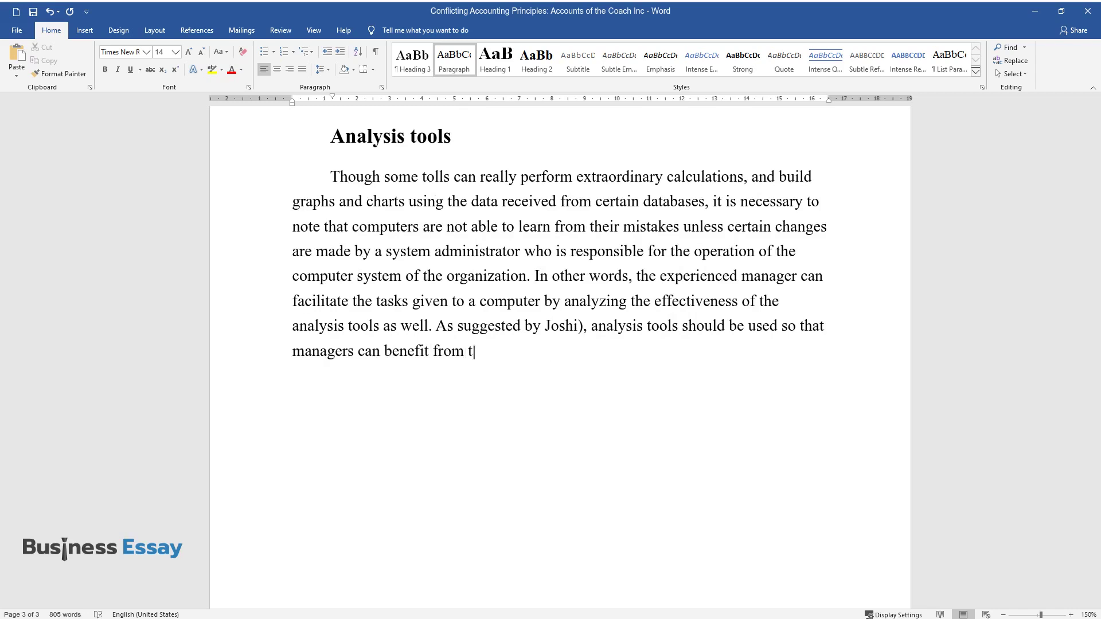
type("heir implementation. An inexperienc")
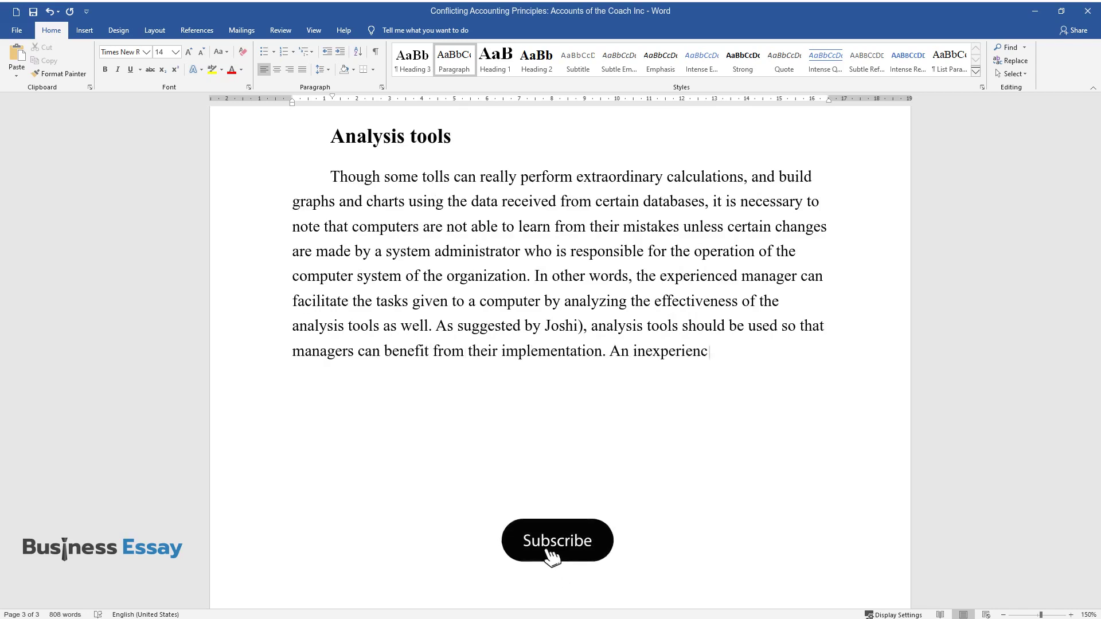
type("ed manager can fail to check data b")
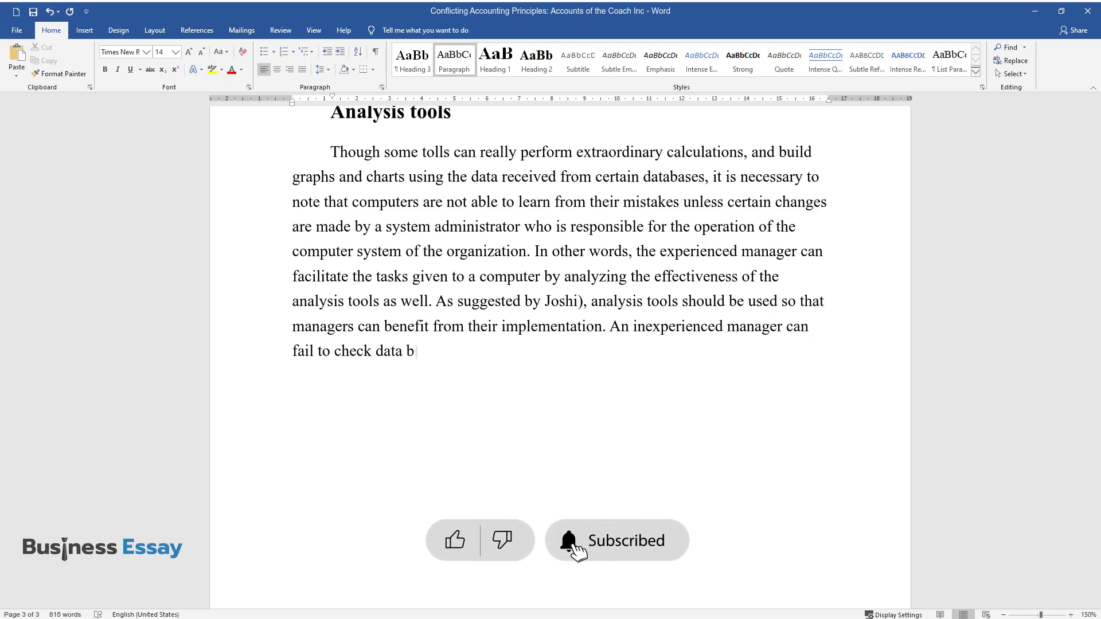
type("efore using it for analysis and ass")
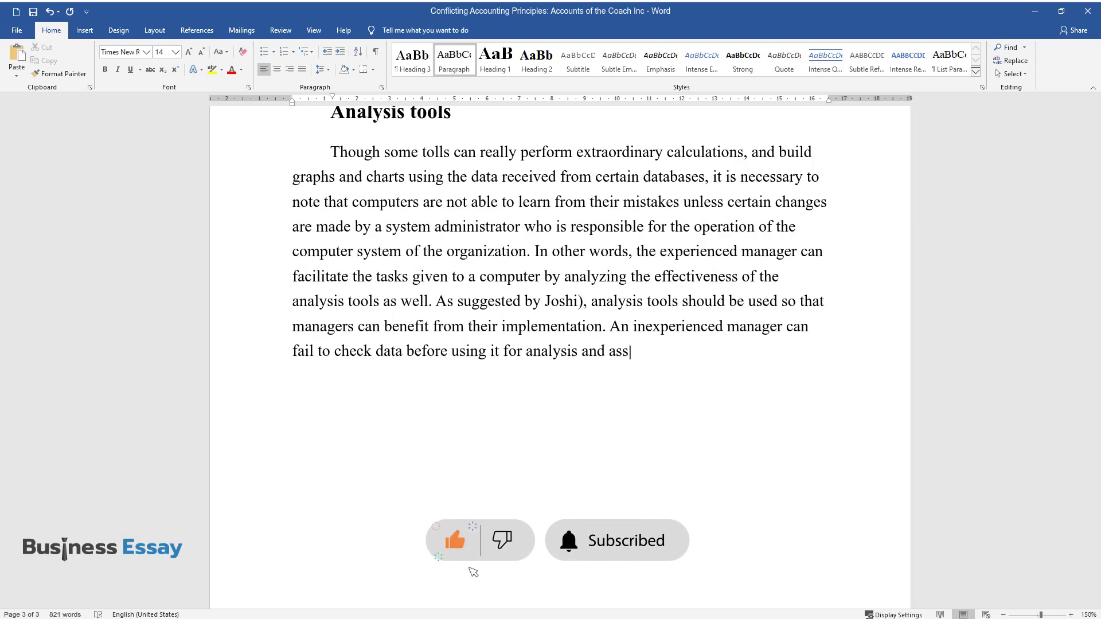
type("essment which can be harmful for a company.")
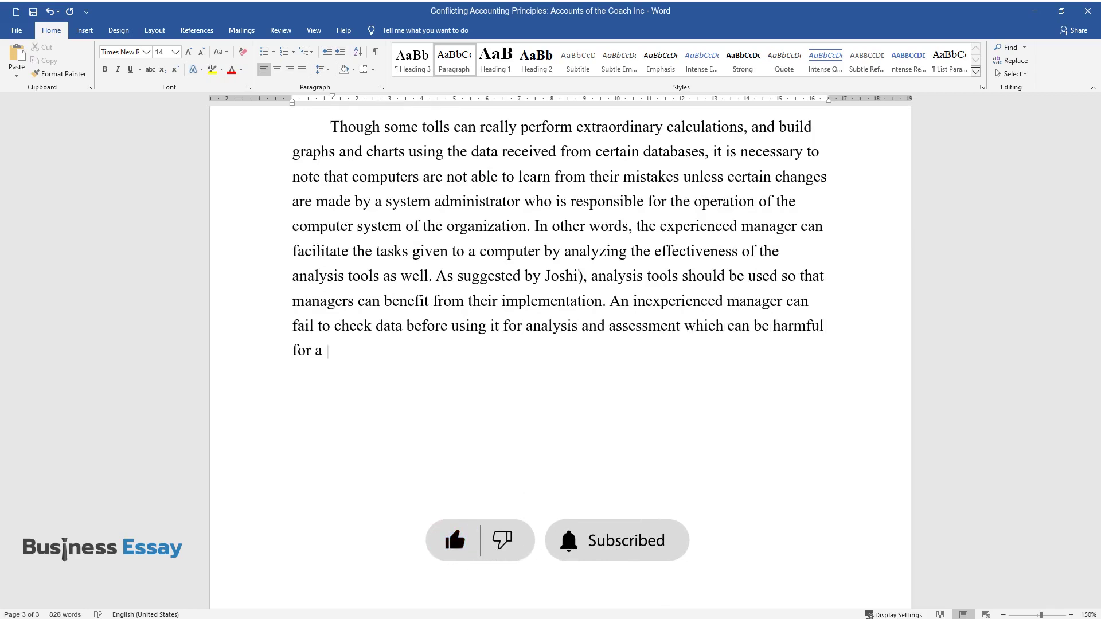